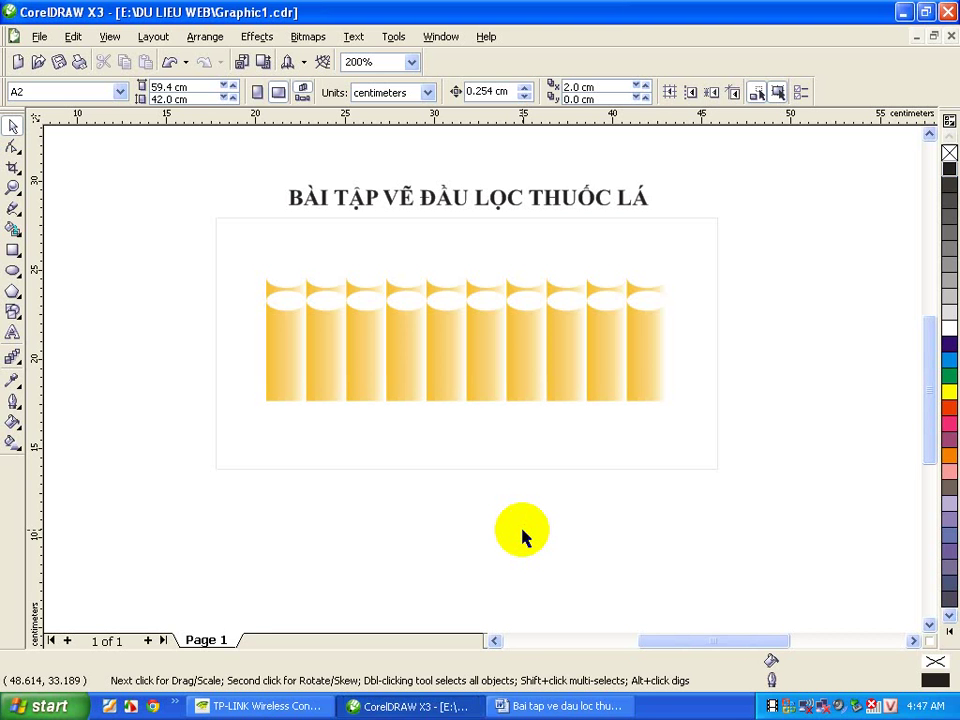
# Step: Switch from the CorelDRAW yellow-cylinder drawing to the Word exercise document
pyautogui.click(589, 708)
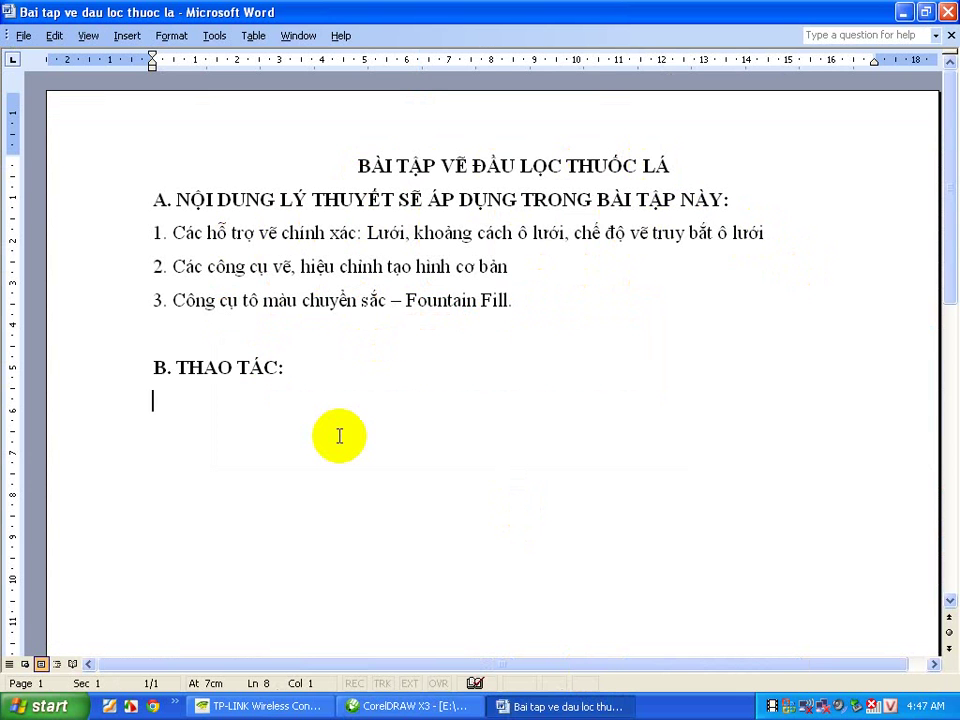
# Step: Write step 'B1. Mở thước đo, lưới vẽ' under B. THAO TÁC, then return to CorelDRAW
pyautogui.write('b')
pyautogui.press('BackSpace')
pyautogui.write('B1.')
pyautogui.write('Mo')
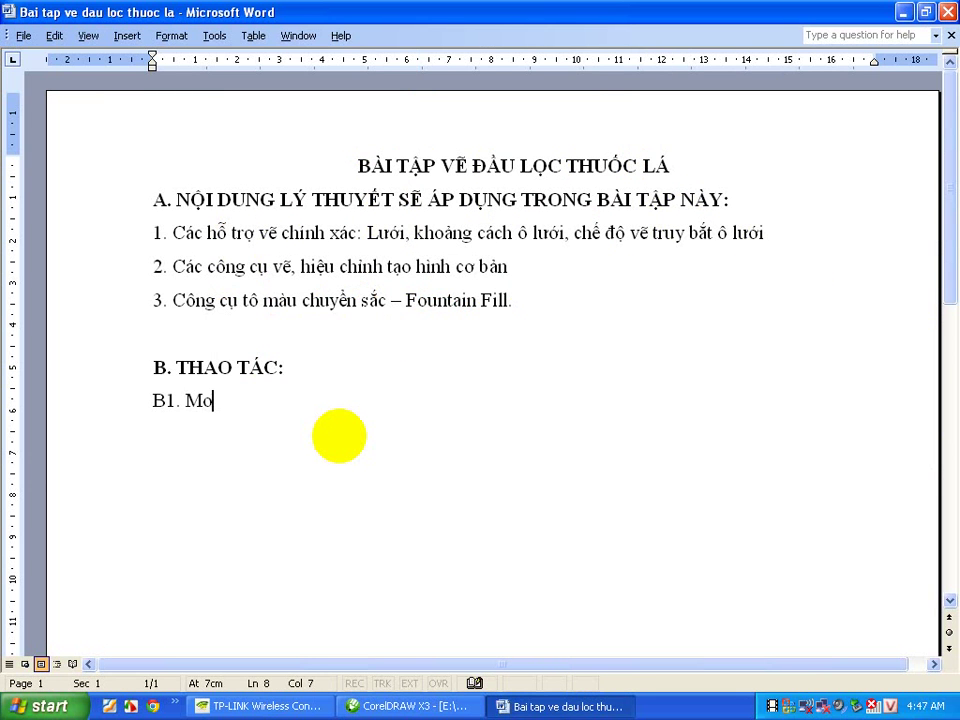
pyautogui.write(' thuoc')
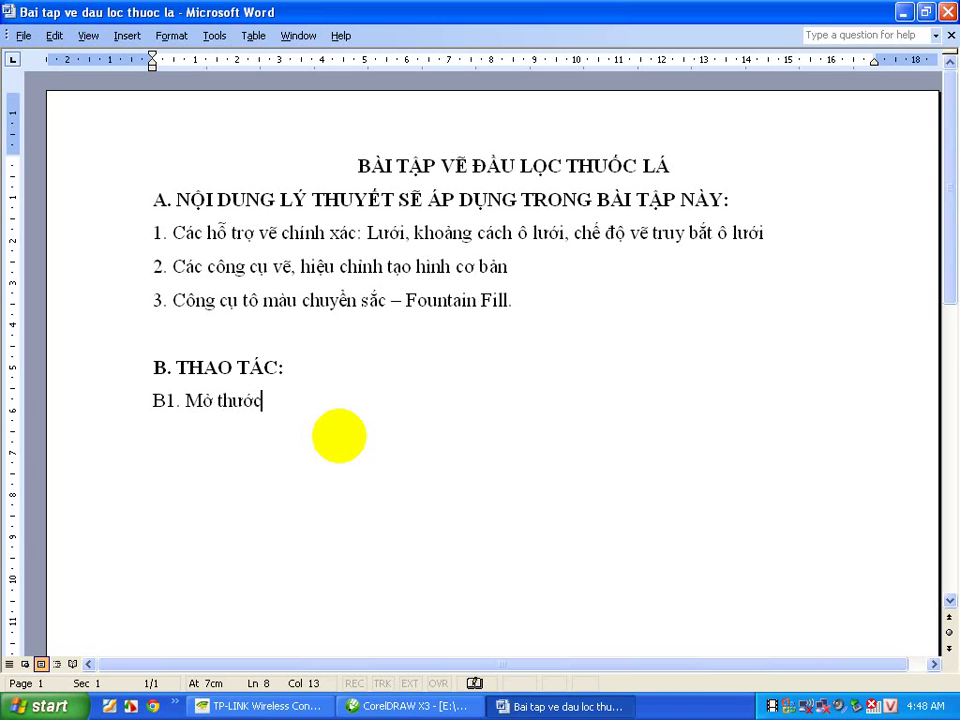
pyautogui.write('d')
pyautogui.write('lu')
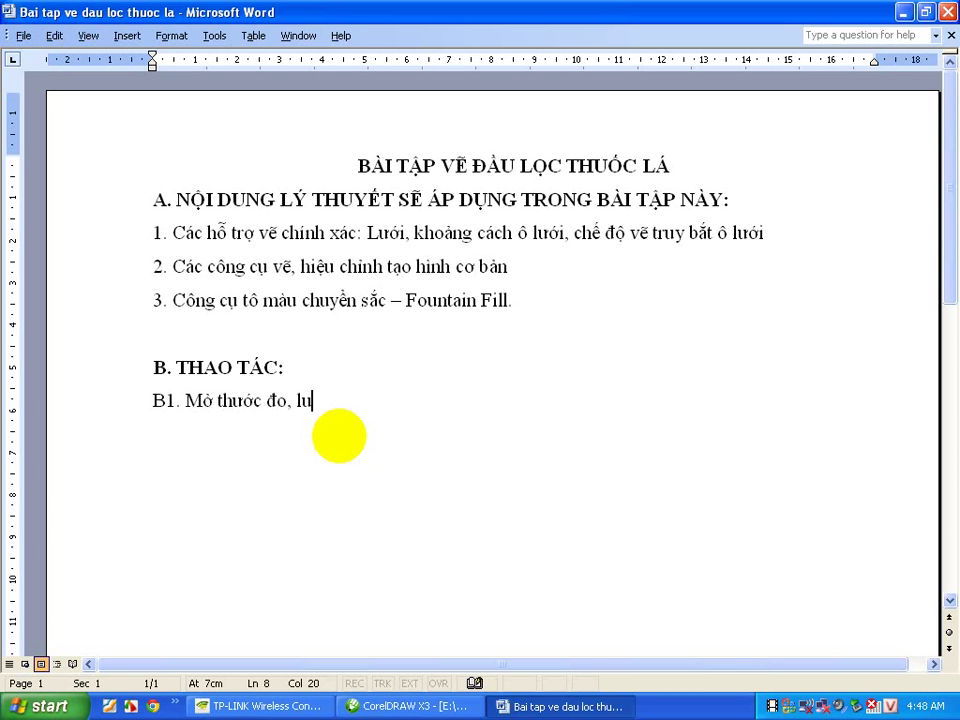
pyautogui.write(' ve')
pyautogui.hotkey('alt', 'Tab')
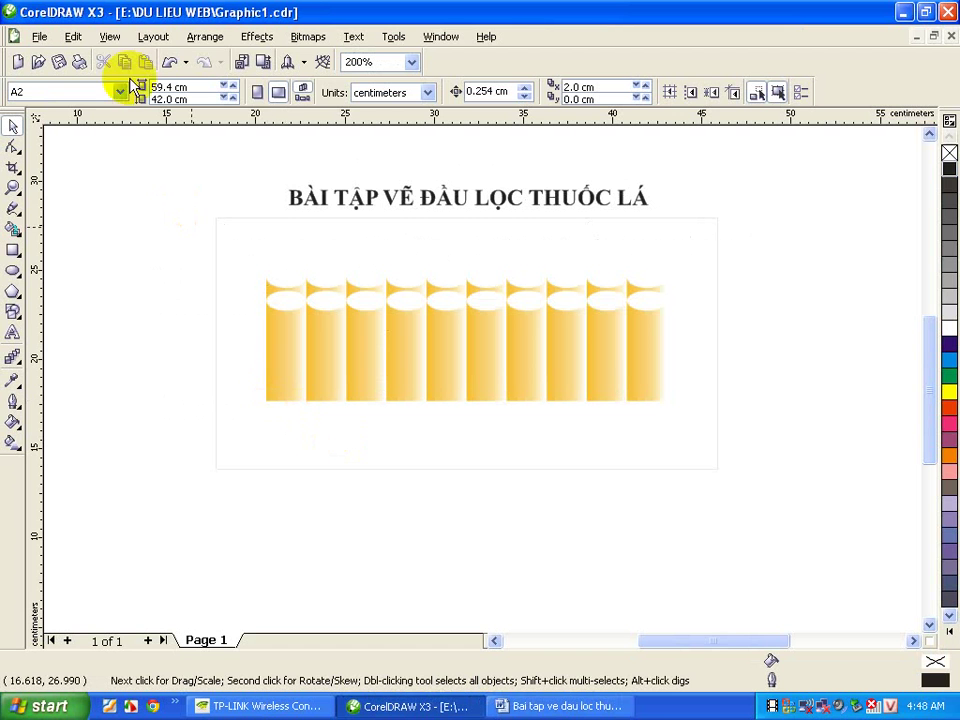
# Step: Toggle the rulers off and back on, and show the grid over the page
pyautogui.click(109, 36)
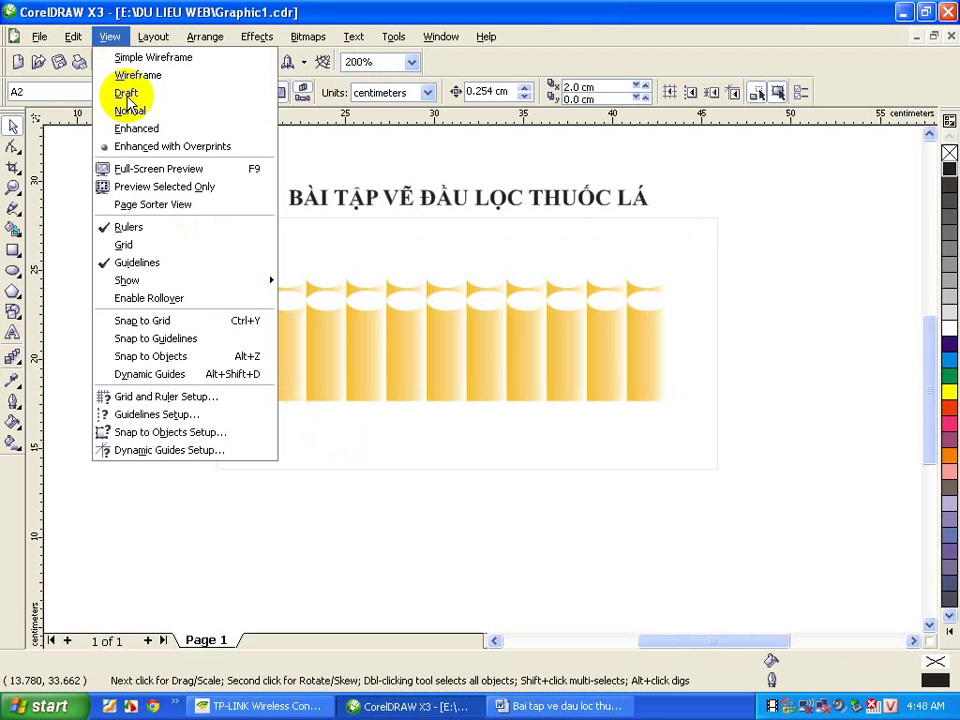
pyautogui.click(160, 227)
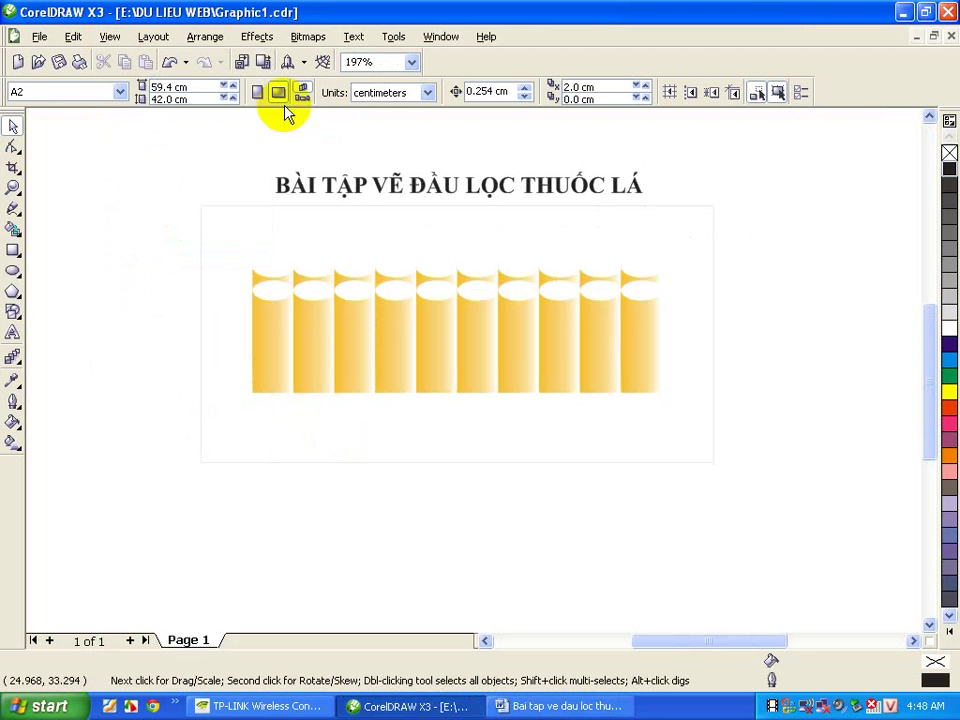
pyautogui.click(110, 36)
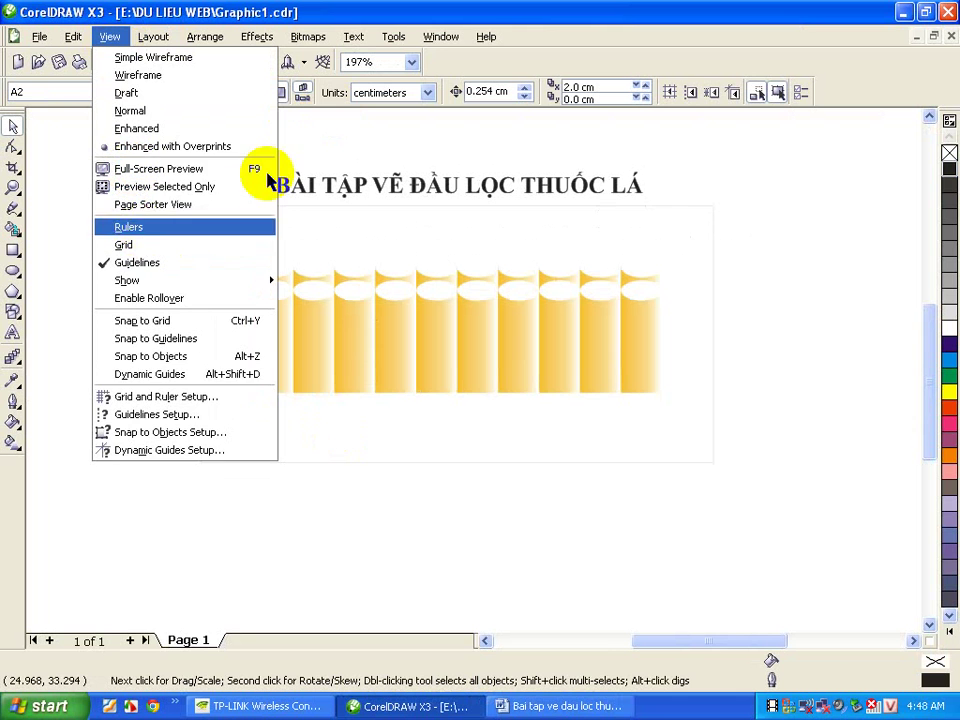
pyautogui.press('Return')
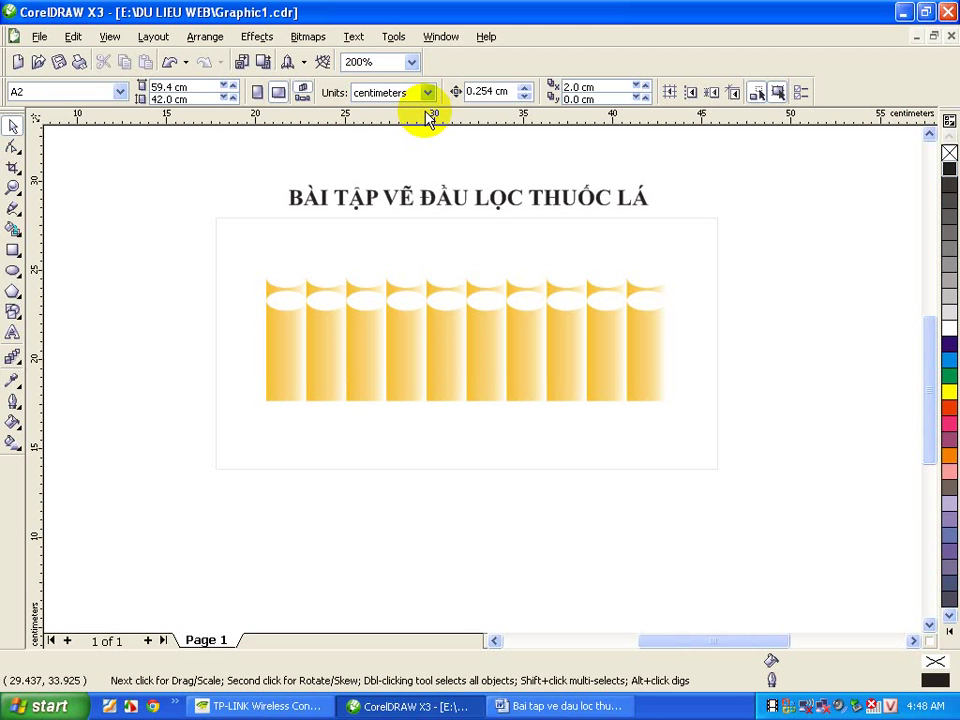
pyautogui.click(110, 36)
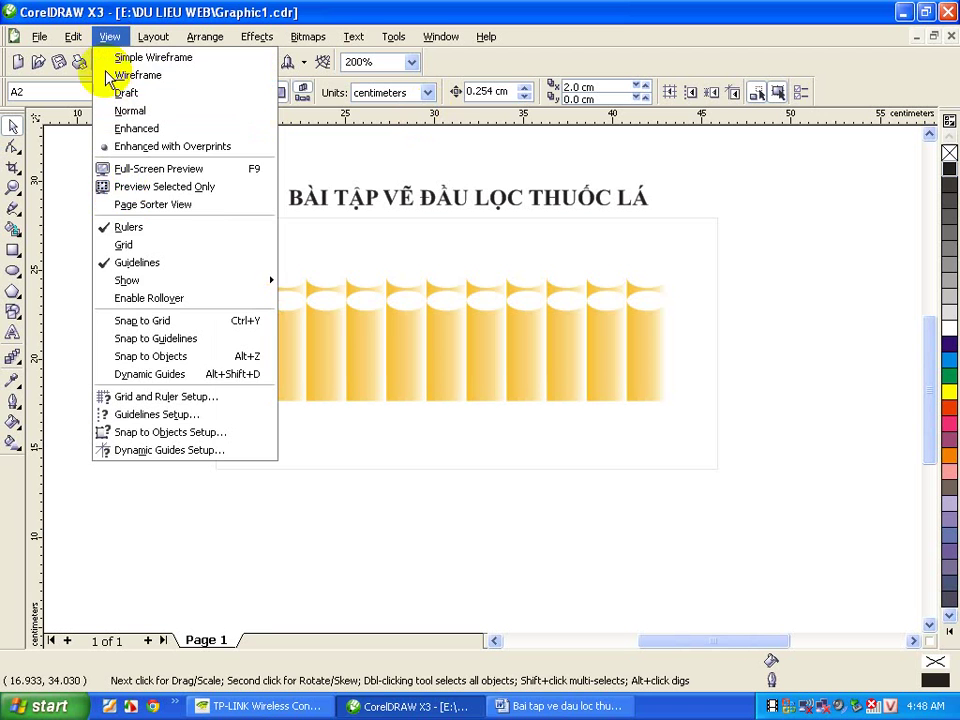
pyautogui.click(132, 248)
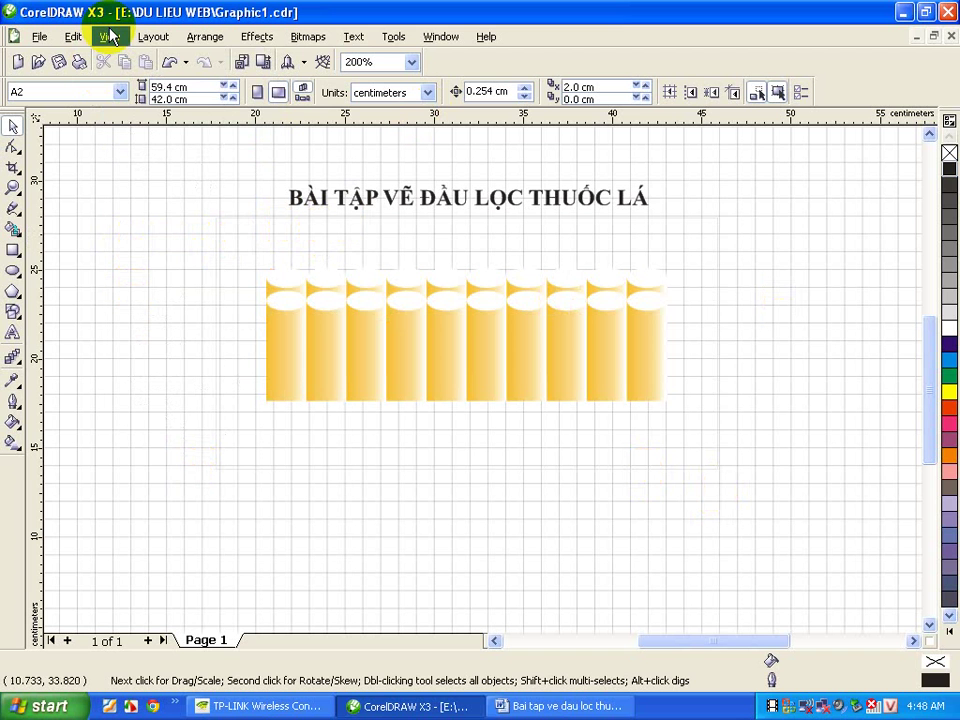
# Step: Move the row of ten yellow cylinders about 10 cm lower, below the title
pyautogui.moveTo(215, 235)
pyautogui.mouseDown()
pyautogui.moveTo(230, 262)
pyautogui.moveTo(256, 252)
pyautogui.moveTo(683, 425)
pyautogui.mouseUp()
pyautogui.moveTo(506, 358)
pyautogui.mouseDown()
pyautogui.moveTo(509, 540)
pyautogui.moveTo(500, 542)
pyautogui.mouseUp()
pyautogui.click(478, 388)
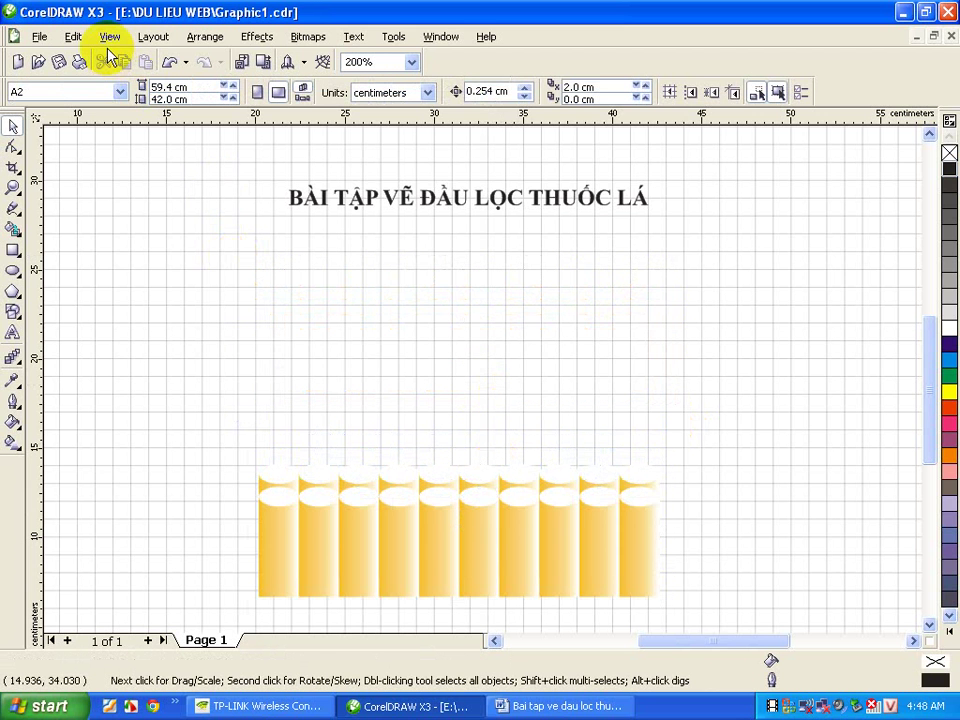
# Step: Add step 'B2. Xác lập khoảng cách cho ô lưới' below B1 in Word
pyautogui.hotkey('alt', 'Tab')
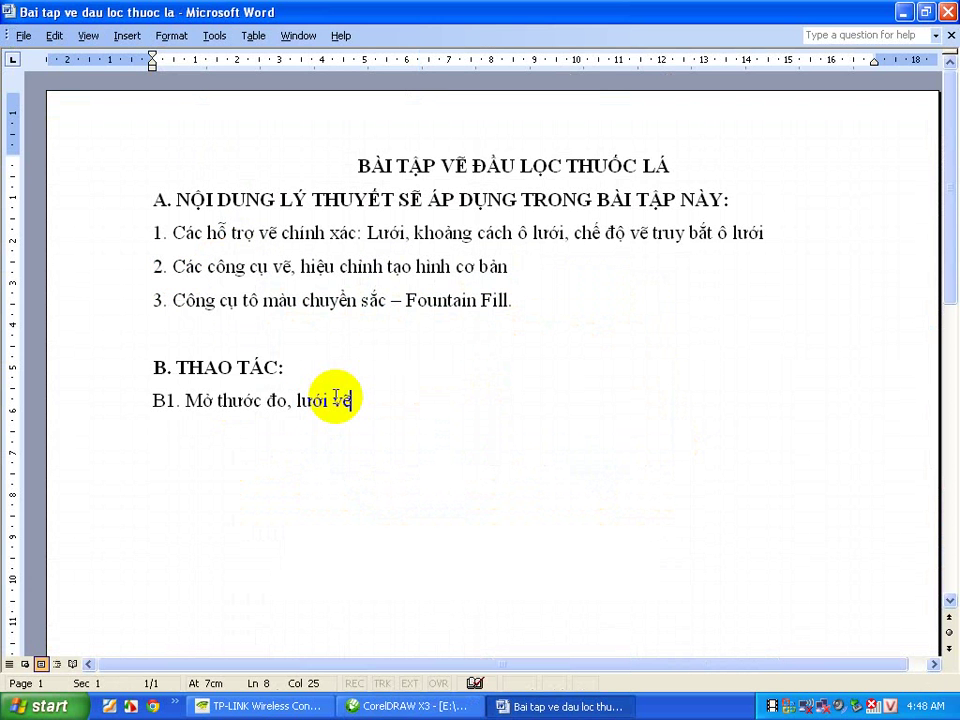
pyautogui.press('Return')
pyautogui.write('B')
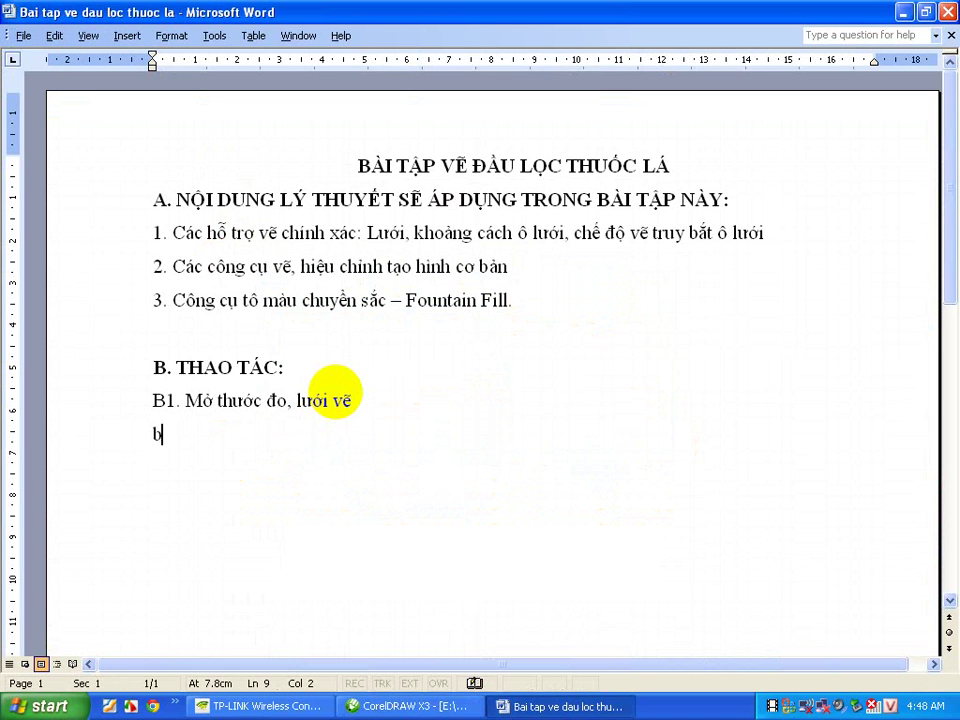
pyautogui.write('2. ')
pyautogui.write('xac')
pyautogui.press('BackSpace')
pyautogui.press('BackSpace')
pyautogui.press('BackSpace')
pyautogui.write('Xacs laajp ')
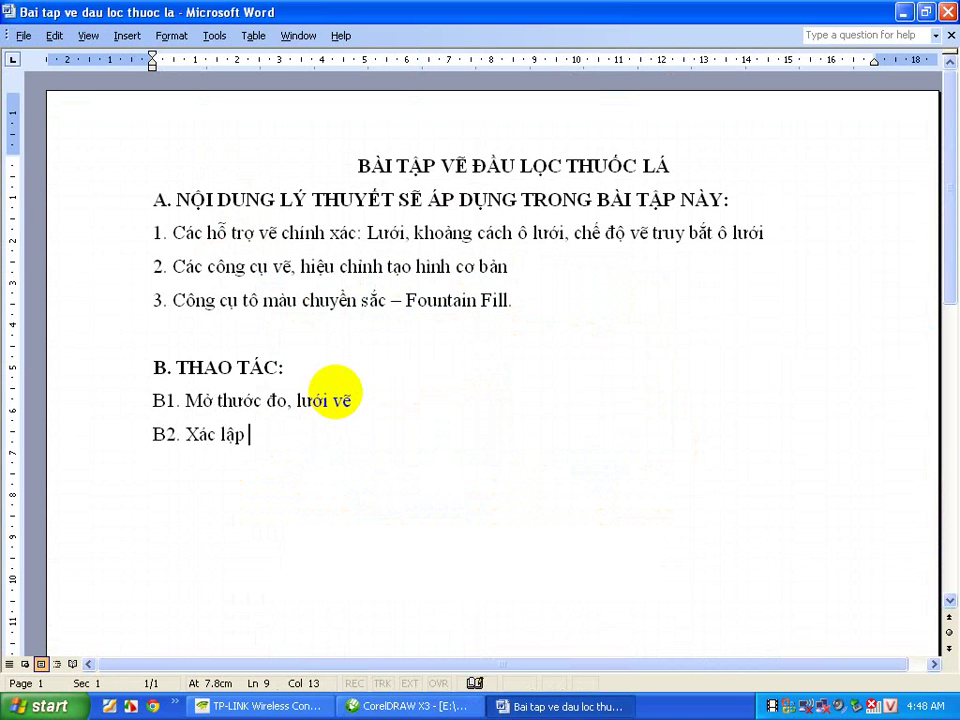
pyautogui.write('khoangr ca')
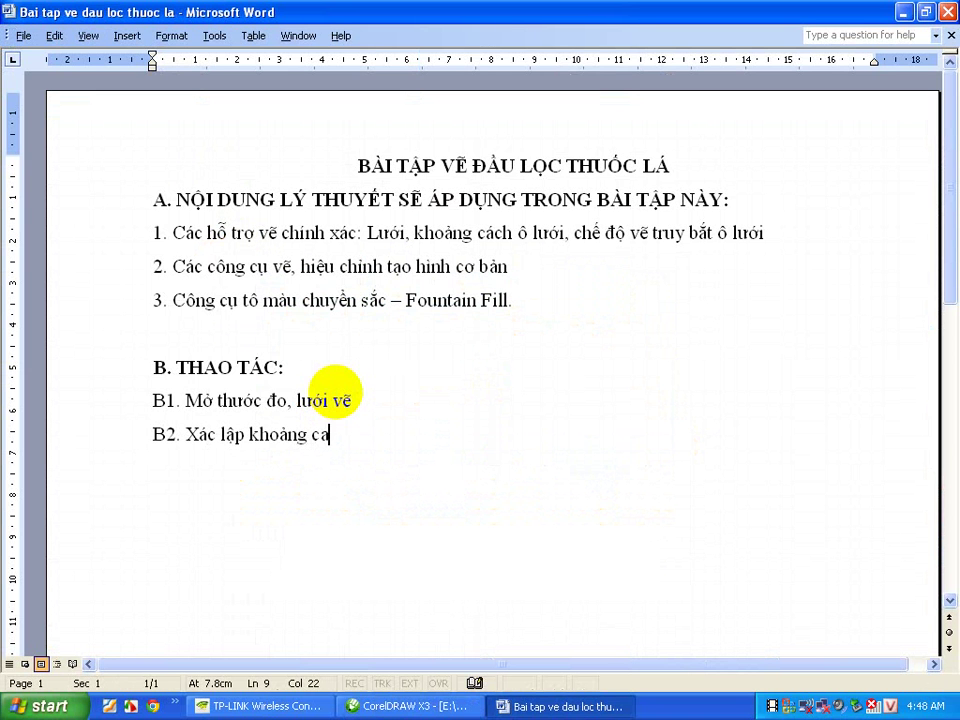
pyautogui.write('hs cho oo')
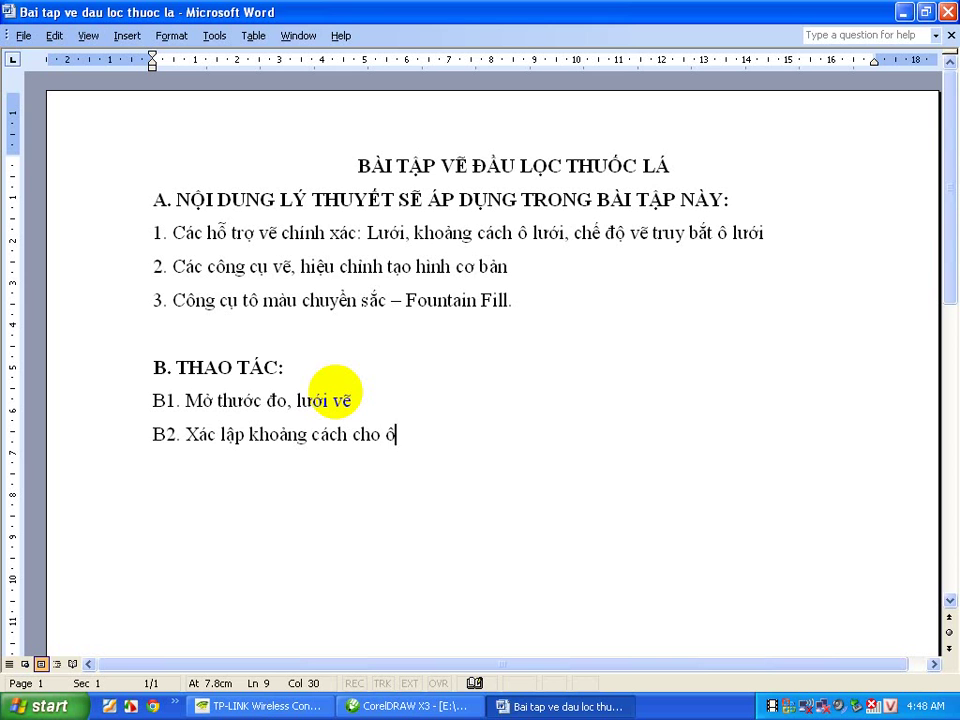
pyautogui.write(' luowi')
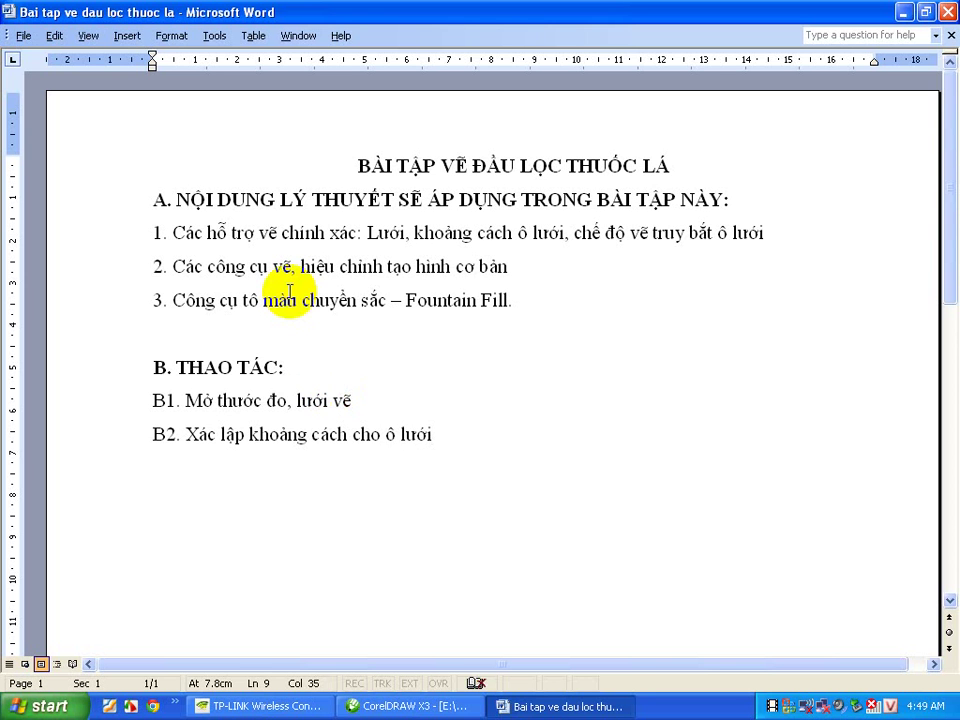
pyautogui.click(418, 706)
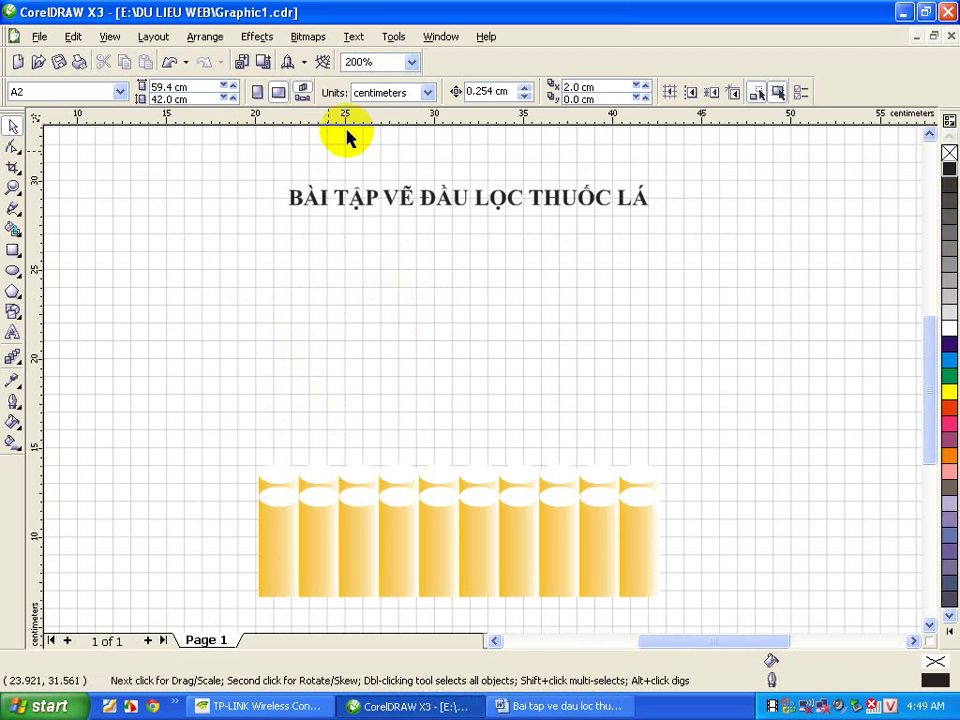
# Step: Open the Grid settings page through the ruler's right-click Grid Setup
pyautogui.click(392, 37)
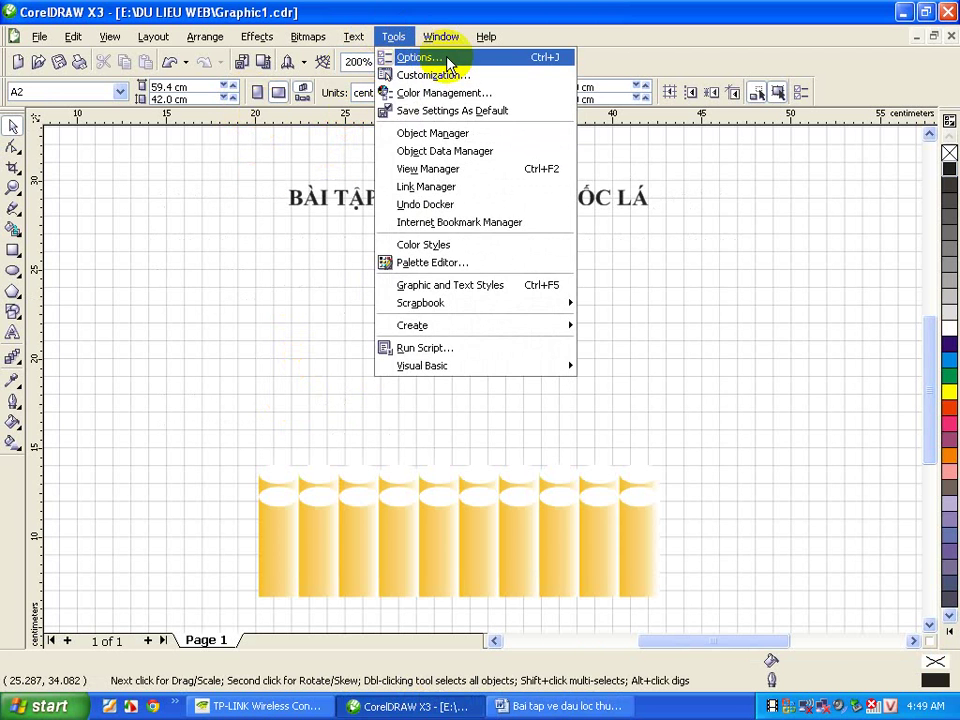
pyautogui.click(325, 119)
pyautogui.rightClick(328, 120)
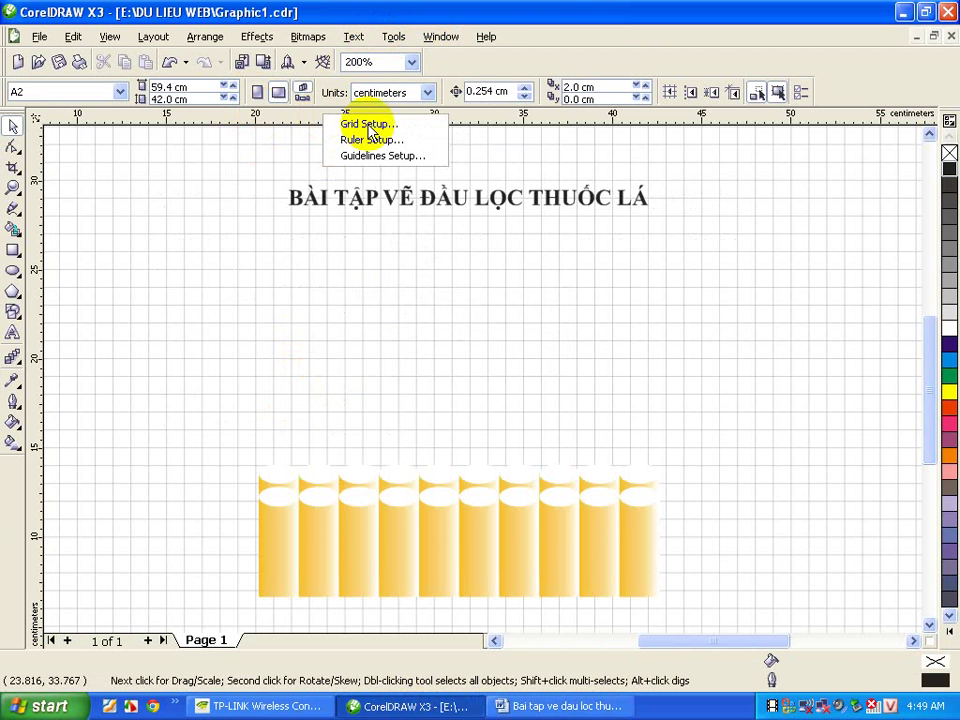
pyautogui.click(369, 125)
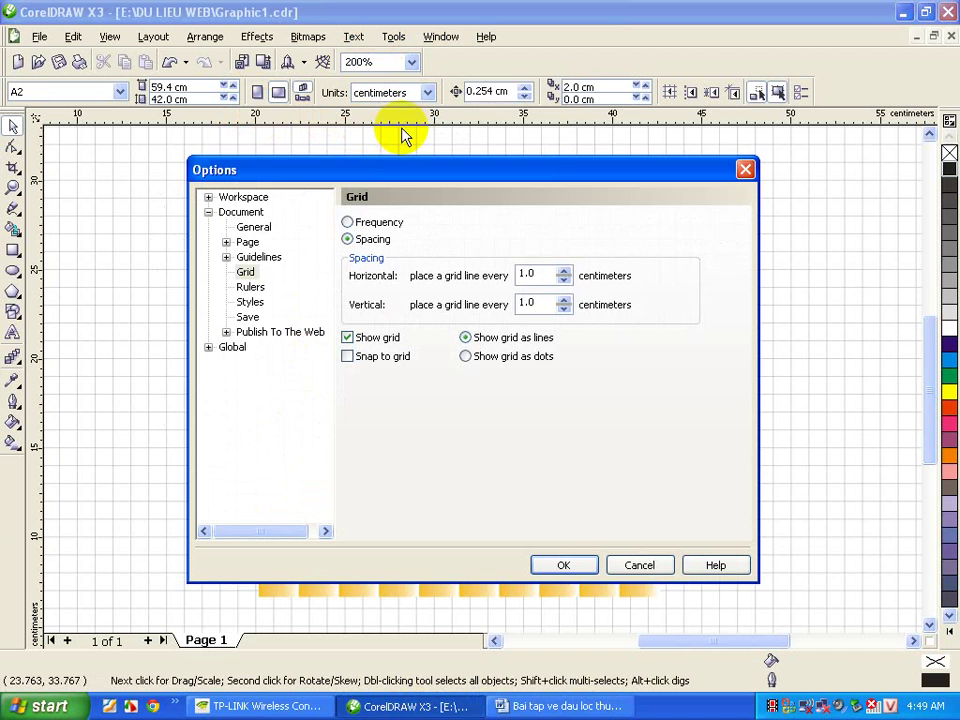
pyautogui.click(745, 168)
pyautogui.rightClick(505, 114)
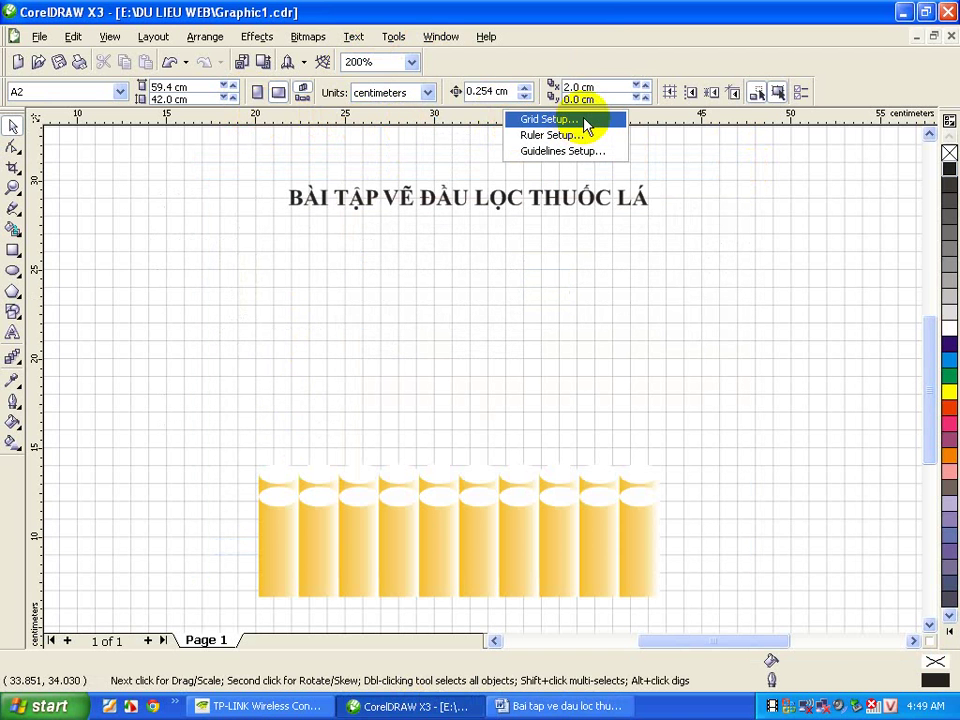
pyautogui.click(435, 121)
pyautogui.rightClick(433, 117)
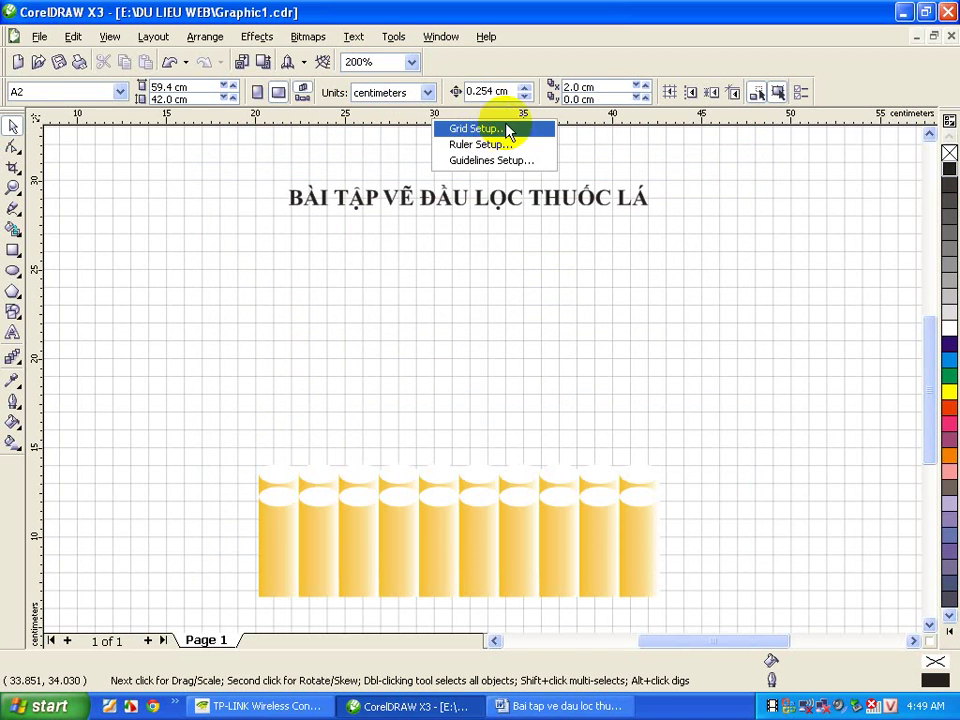
pyautogui.click(476, 129)
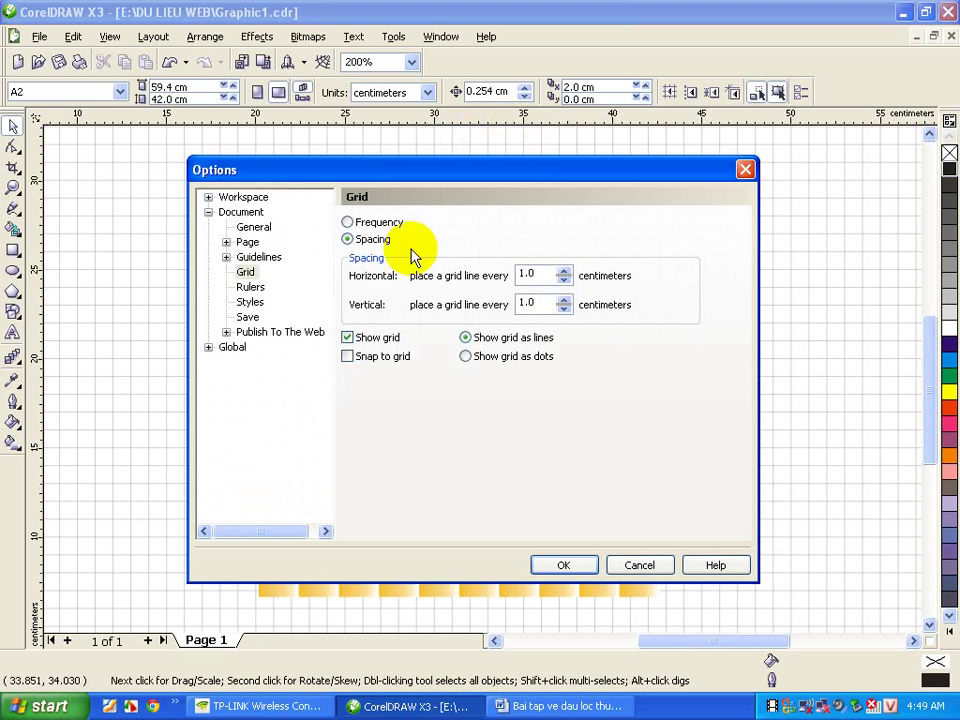
pyautogui.click(372, 239)
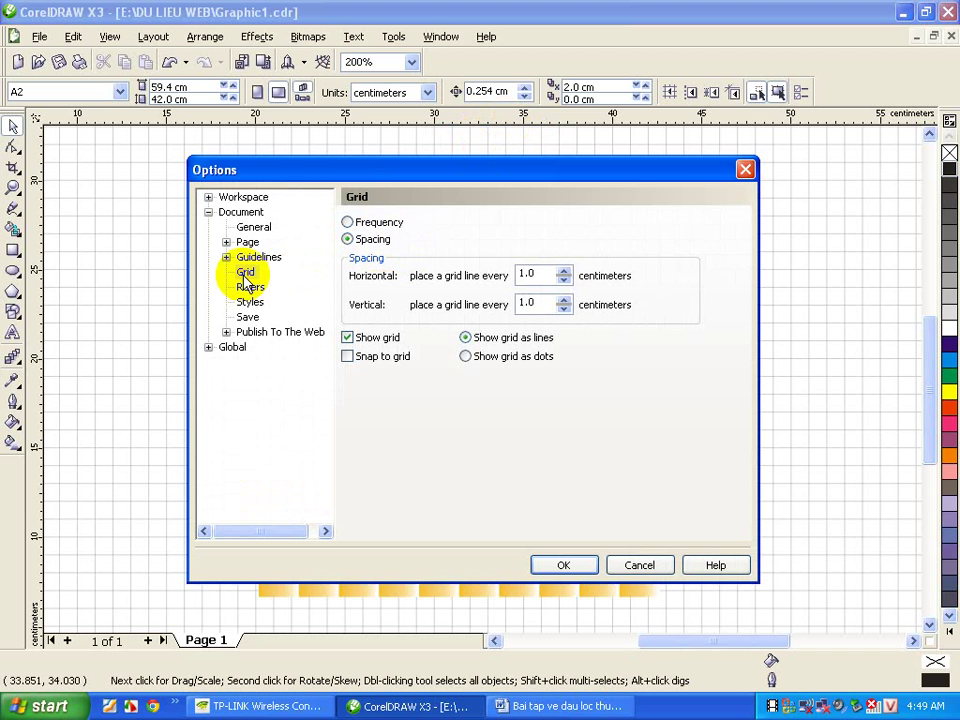
pyautogui.click(373, 240)
pyautogui.click(250, 273)
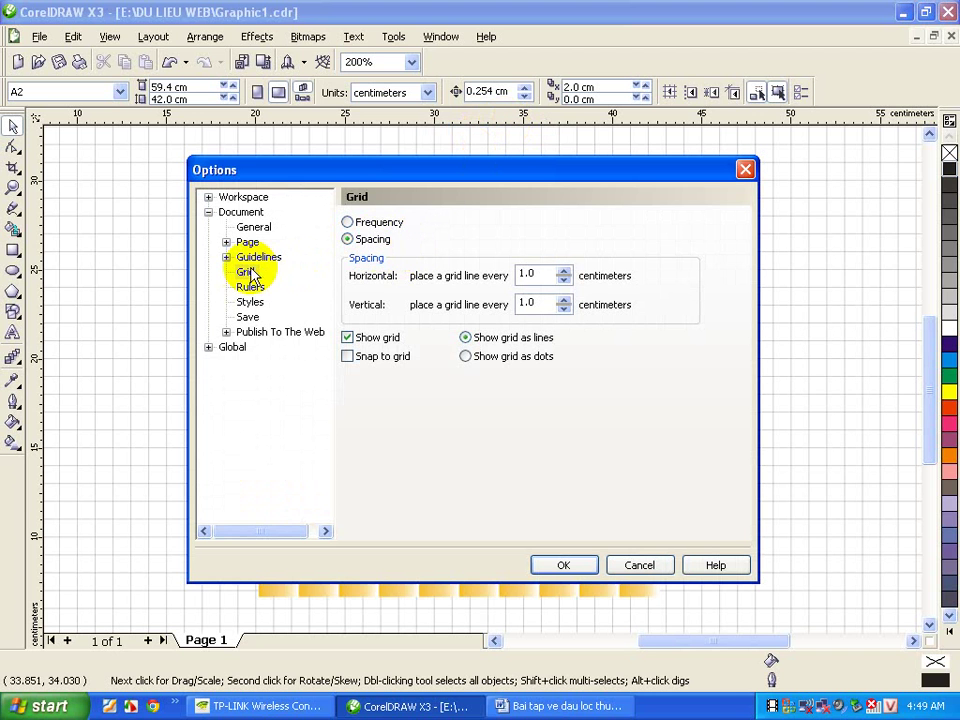
# Step: Set horizontal and vertical grid spacing to 1.0 cm and apply it
pyautogui.doubleClick(535, 274)
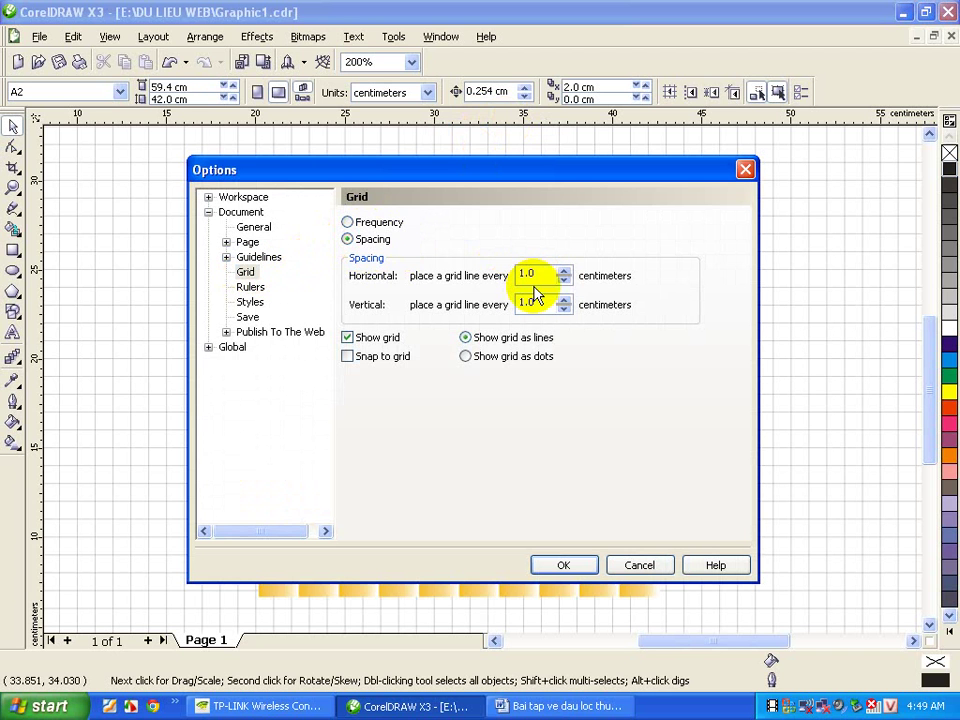
pyautogui.write('1')
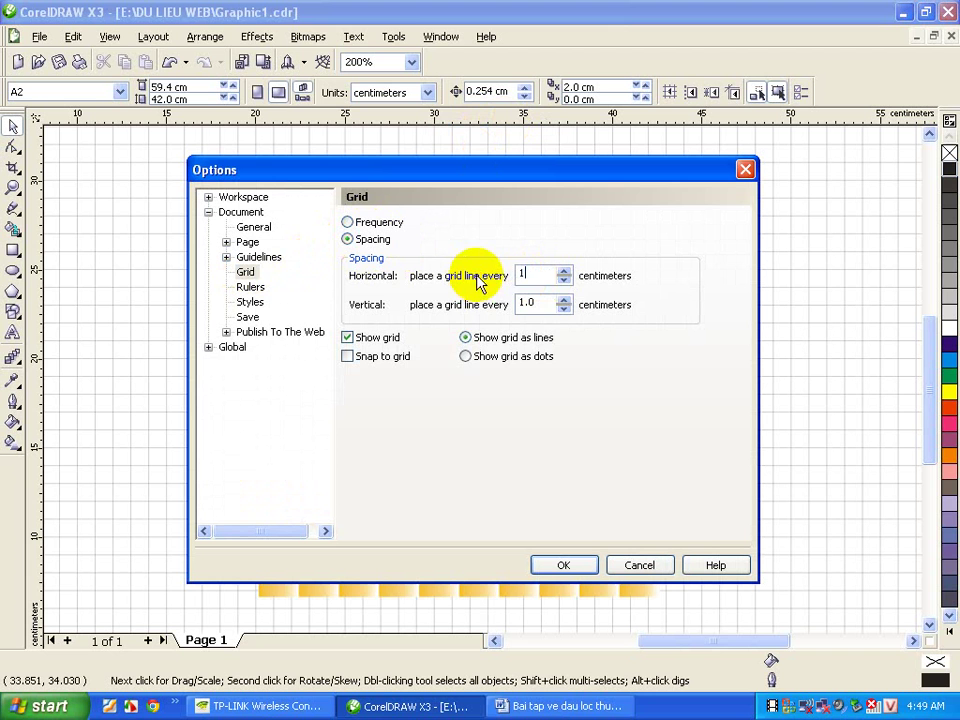
pyautogui.write('0')
pyautogui.doubleClick(536, 302)
pyautogui.doubleClick(535, 274)
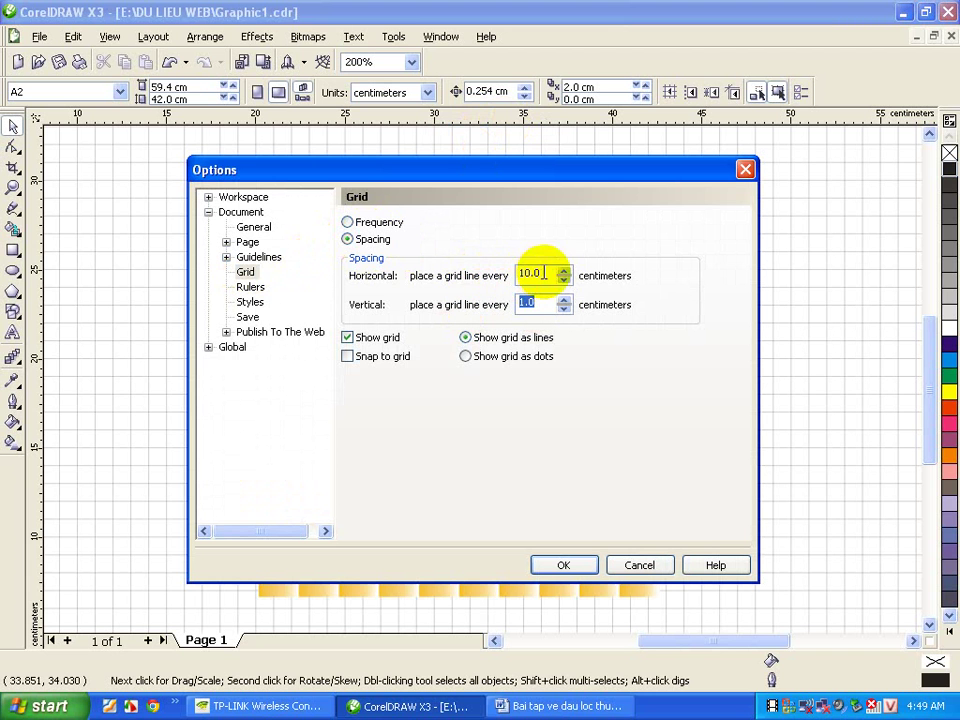
pyautogui.write('1')
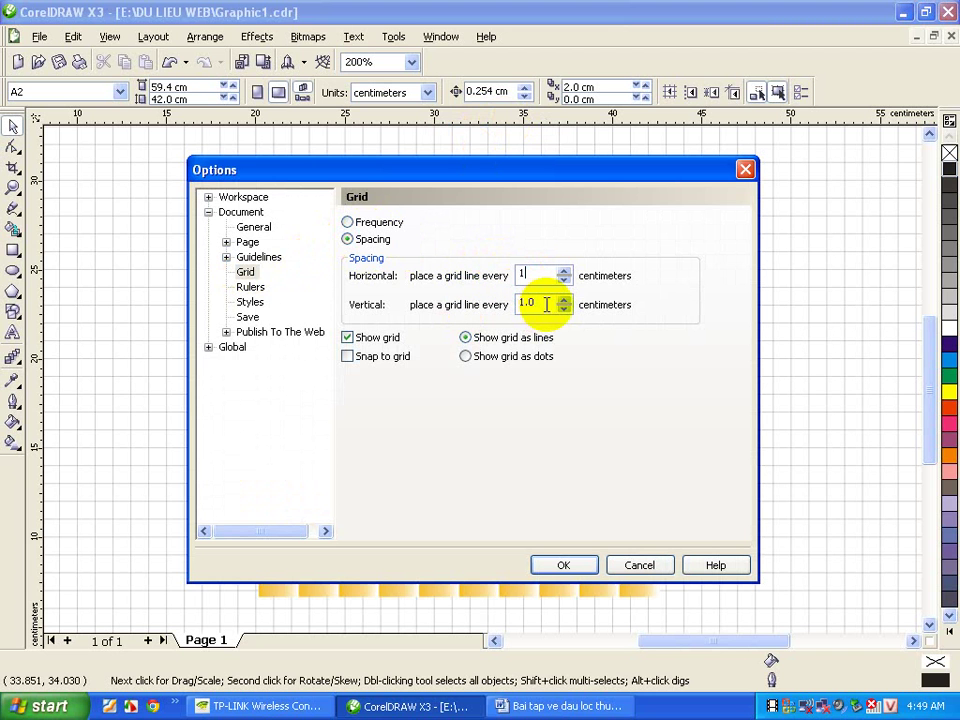
pyautogui.click(544, 303)
pyautogui.click(568, 563)
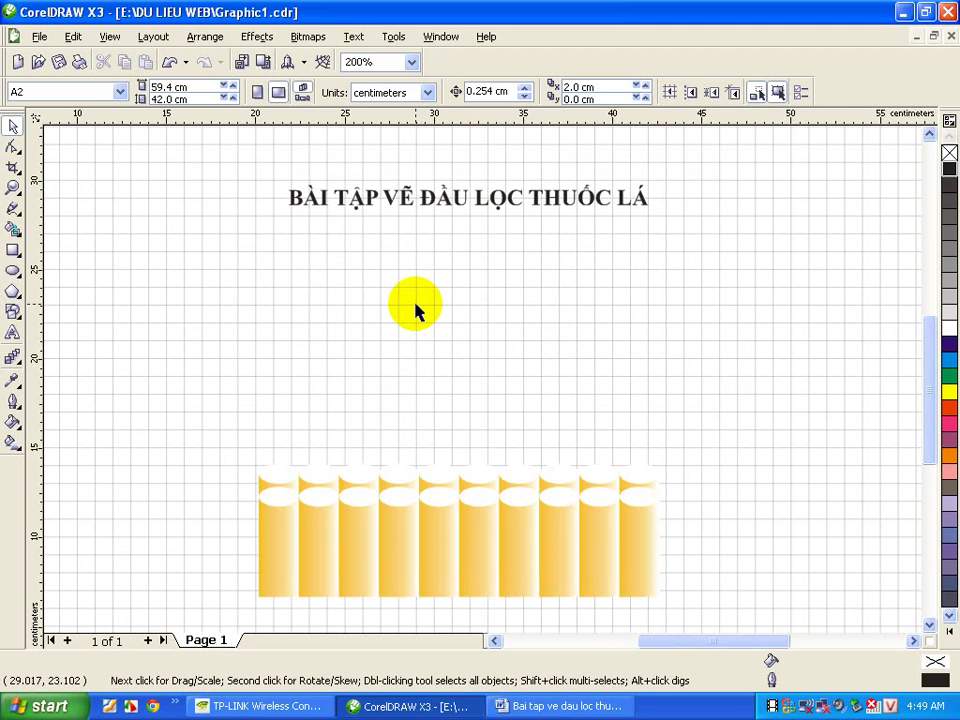
pyautogui.scroll(1, 482, 381)
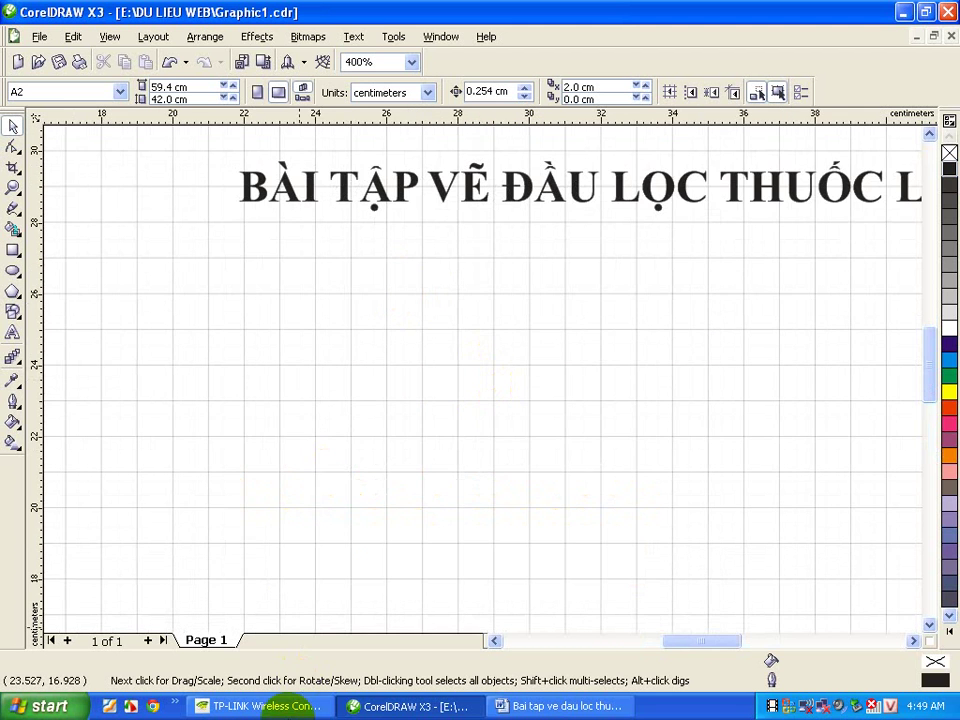
pyautogui.click(510, 705)
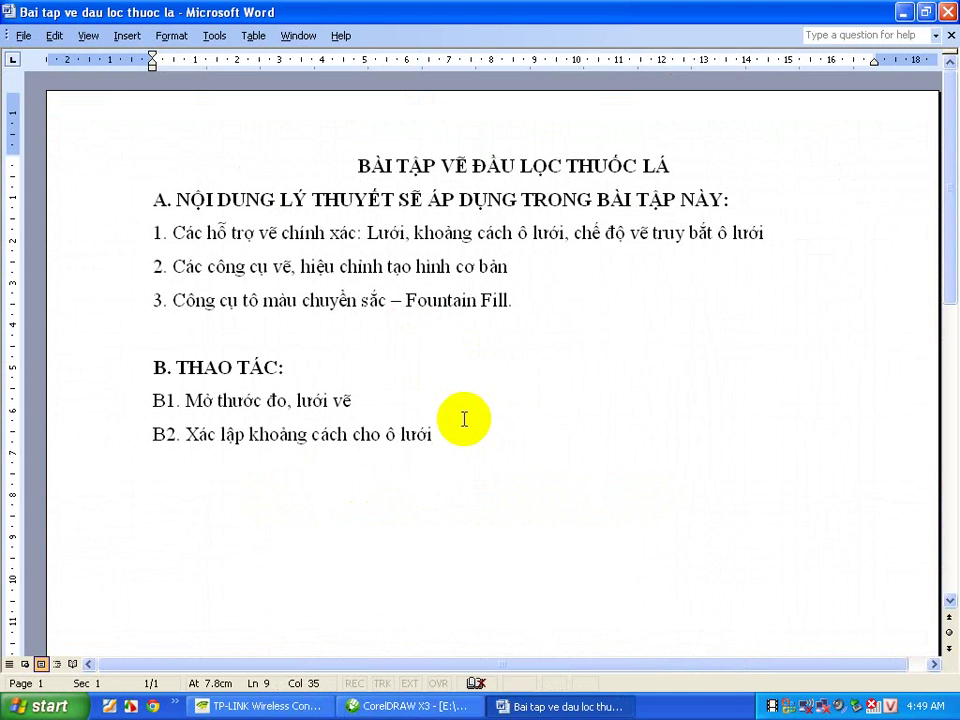
# Step: Extend step B2 with the note to right-click the ruler and set 1cm grid spacing both ways
pyautogui.write(':')
pyautogui.write('Li')
pyautogui.press('BackSpace')
pyautogui.press('BackSpace')
pyautogui.write('Kich c')
pyautogui.write('huooty')
pyautogui.press('BackSpace')
pyautogui.press('BackSpace')
pyautogui.press('BackSpace')
pyautogui.press('BackSpace')
pyautogui.write('b')
pyautogui.press('BackSpace')
pyautogui.press('BackSpace')
pyautogui.write('phair le')
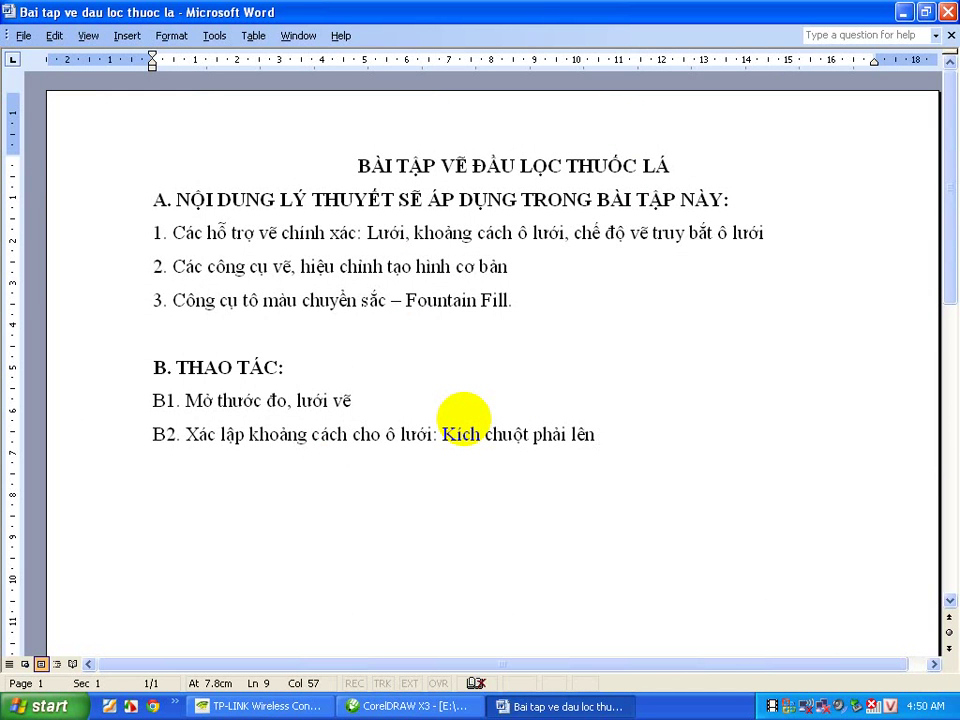
pyautogui.write('thu')
pyautogui.write('cs')
pyautogui.write('G')
pyautogui.write('d')
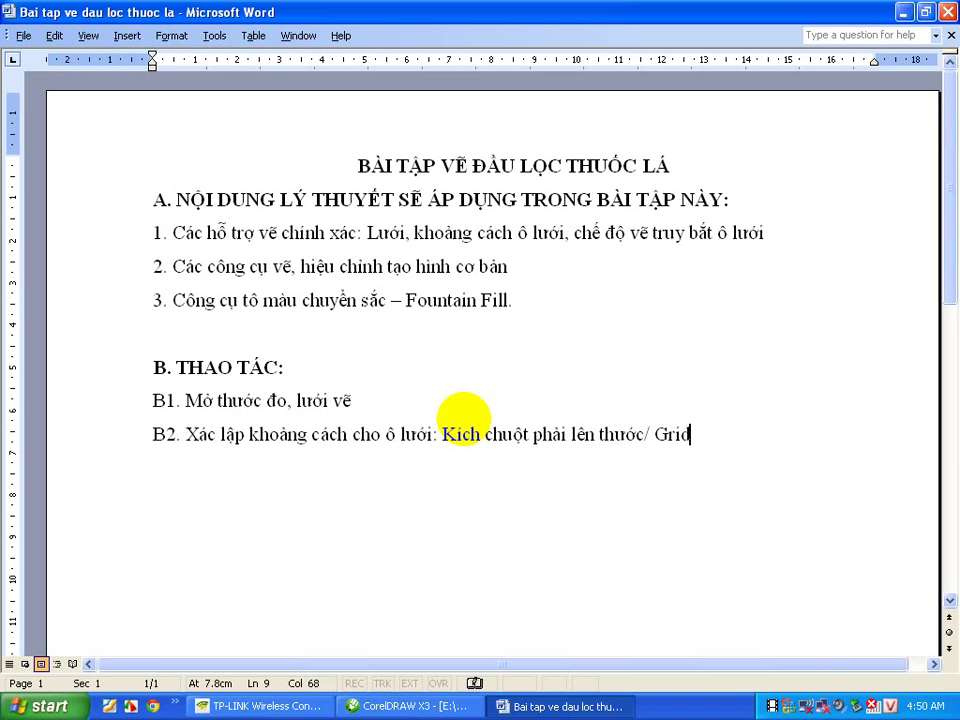
pyautogui.write('s')
pyautogui.press('BackSpace')
pyautogui.press('BackSpace')
pyautogui.write('/')
pyautogui.write('n')
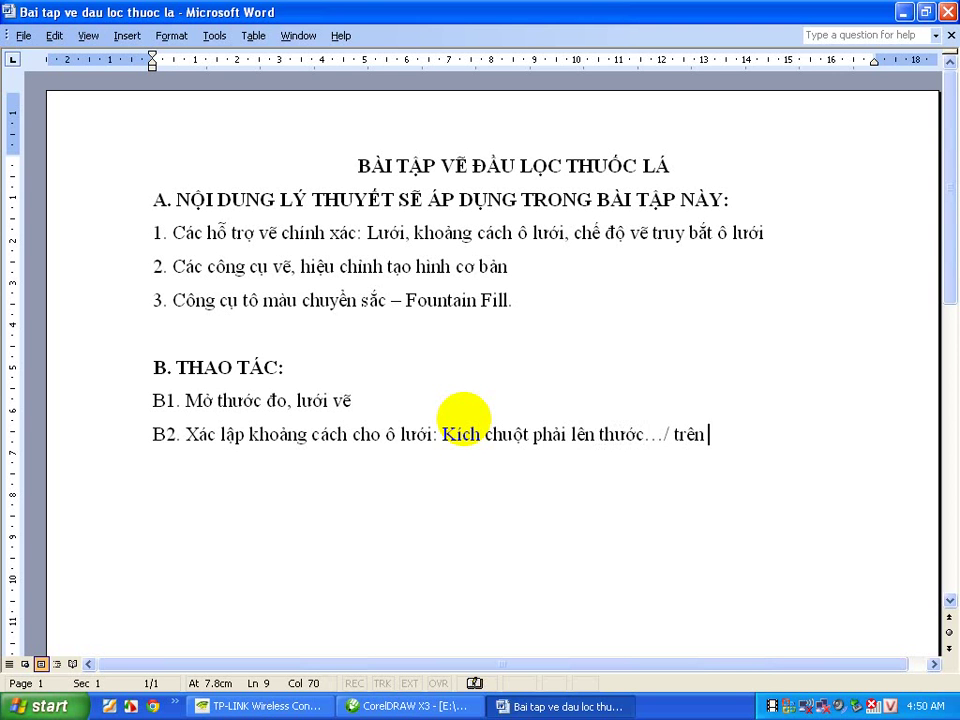
pyautogui.write(' hình ta ')
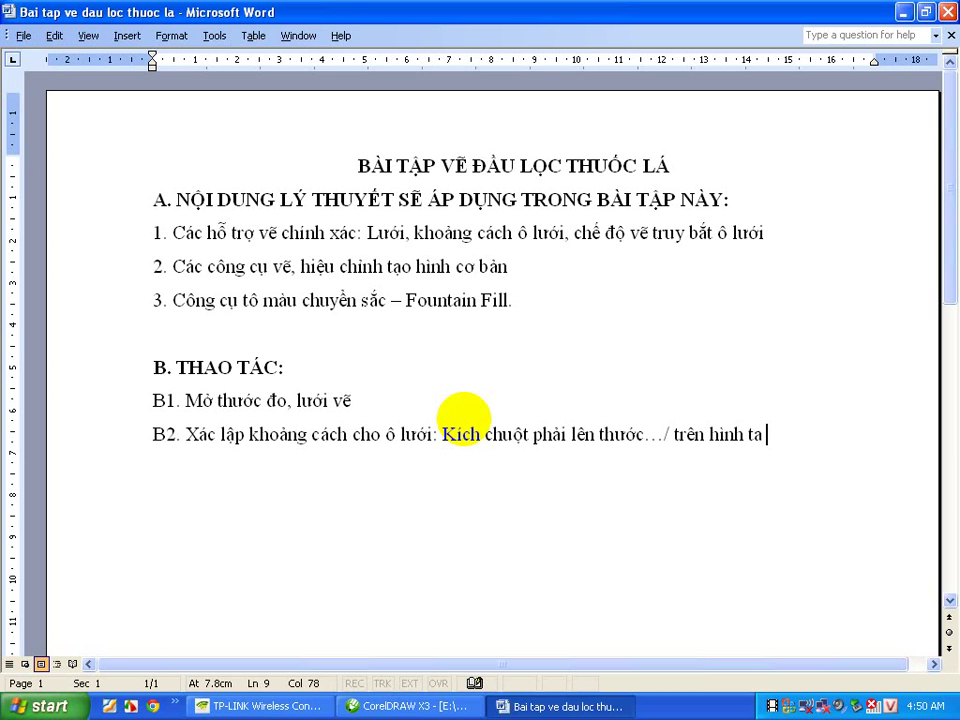
pyautogui.write('chọn kho')
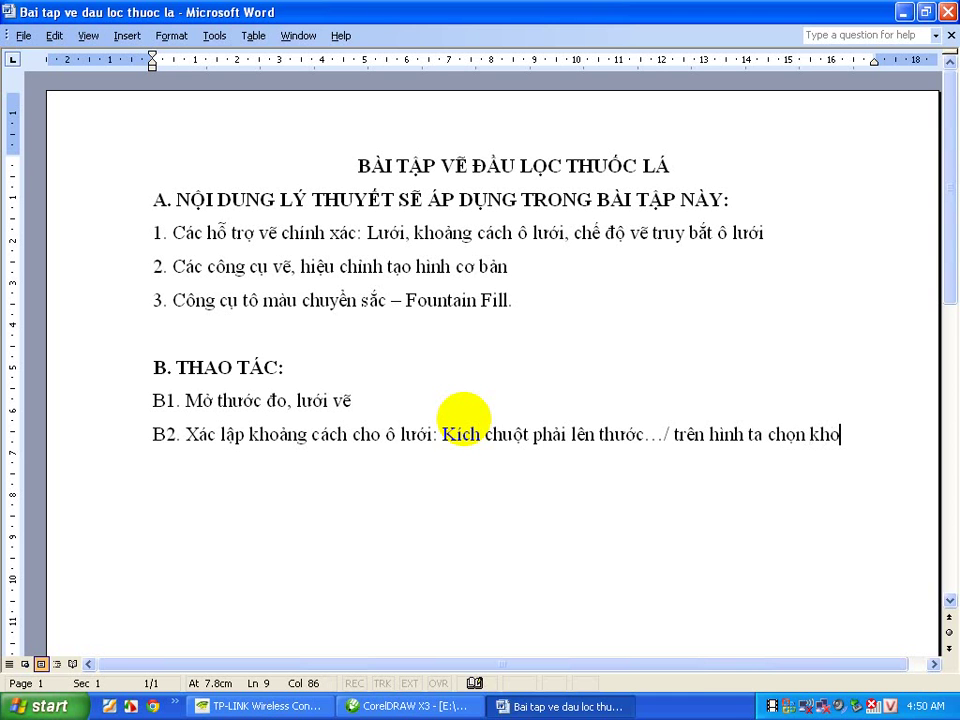
pyautogui.write('ảng cach ')
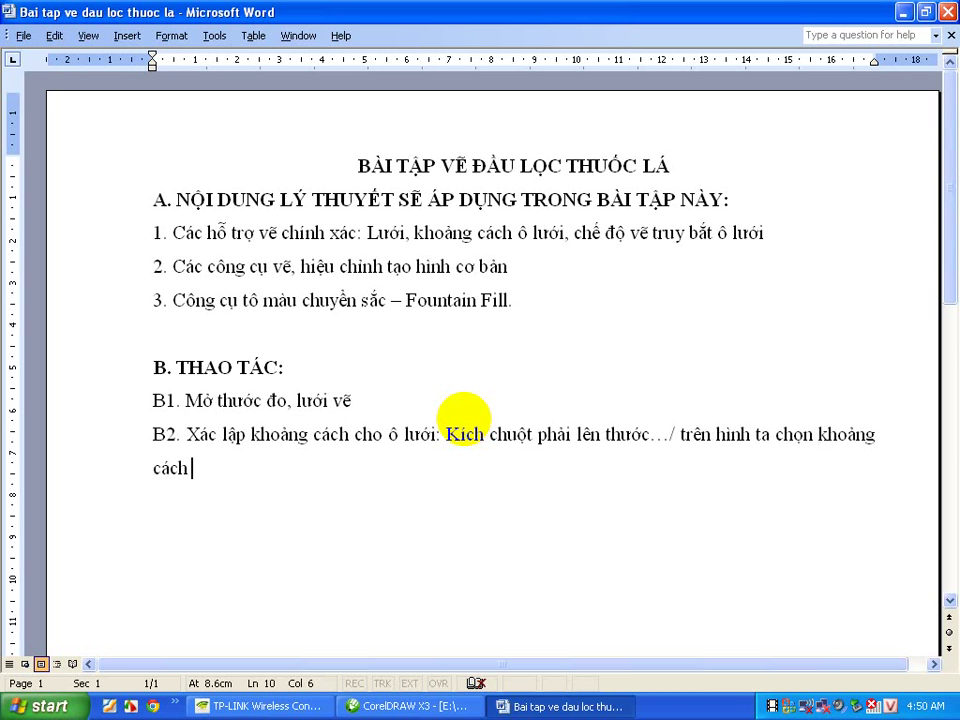
pyautogui.write('cho ')
pyautogui.write('ô 1ươ')
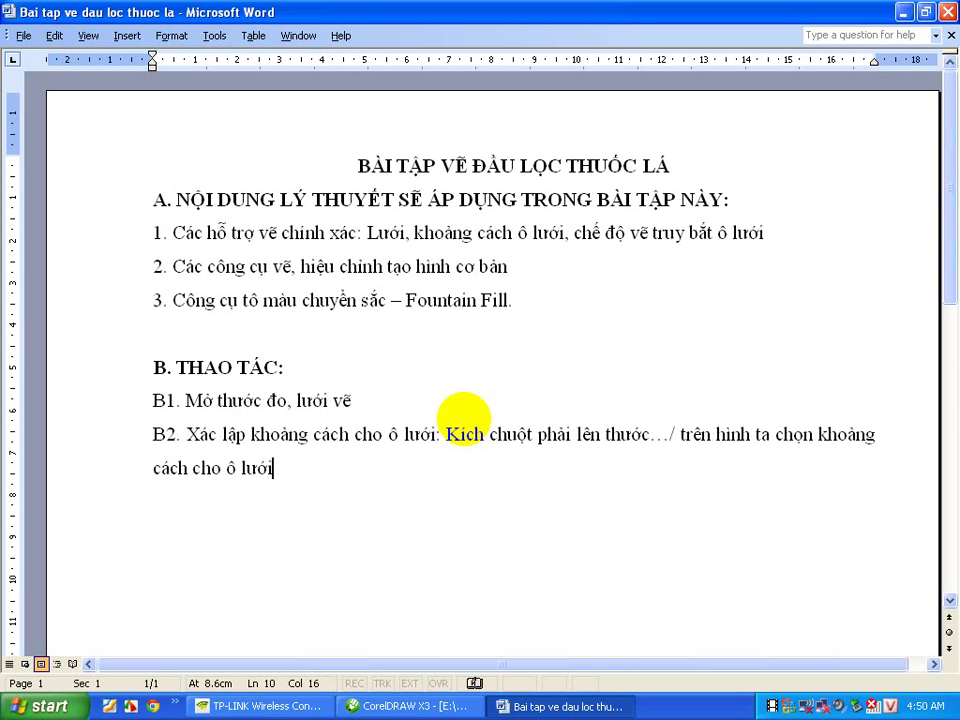
pyautogui.write('à 1')
pyautogui.write('cm')
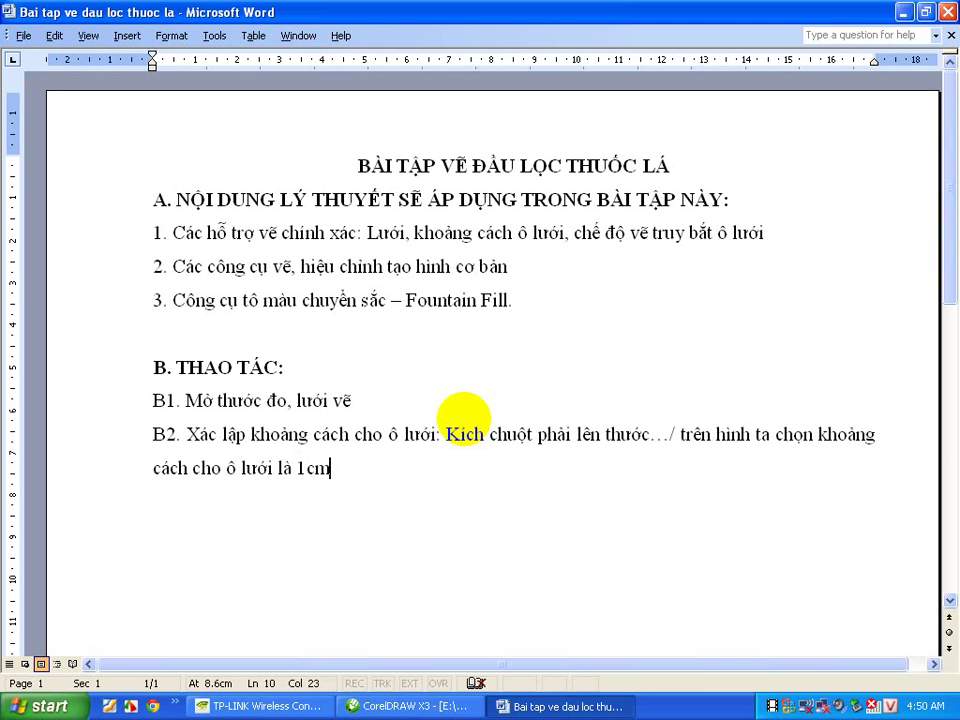
pyautogui.write(' (')
pyautogui.write('chiều ng')
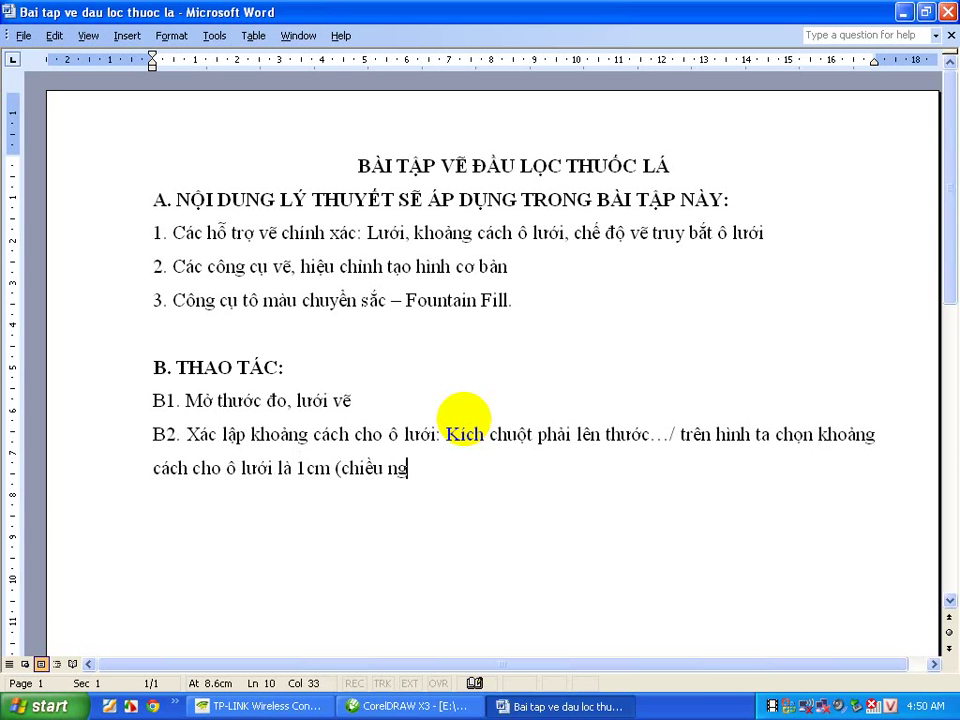
pyautogui.write('ang ')
pyautogui.write('và chiêu')
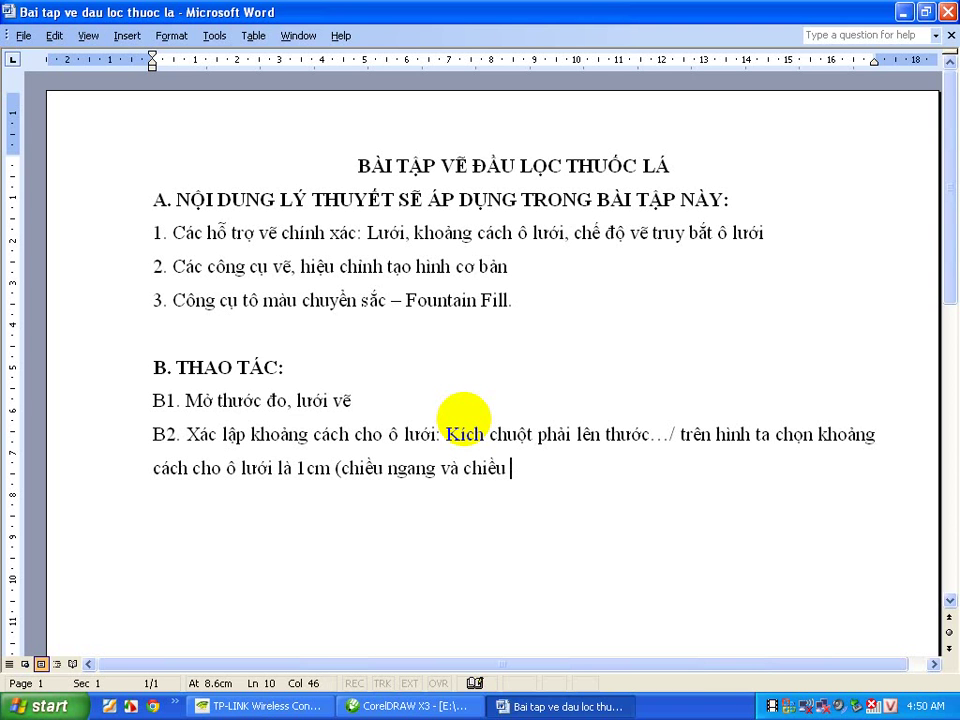
pyautogui.write('ca')
pyautogui.write('o).')
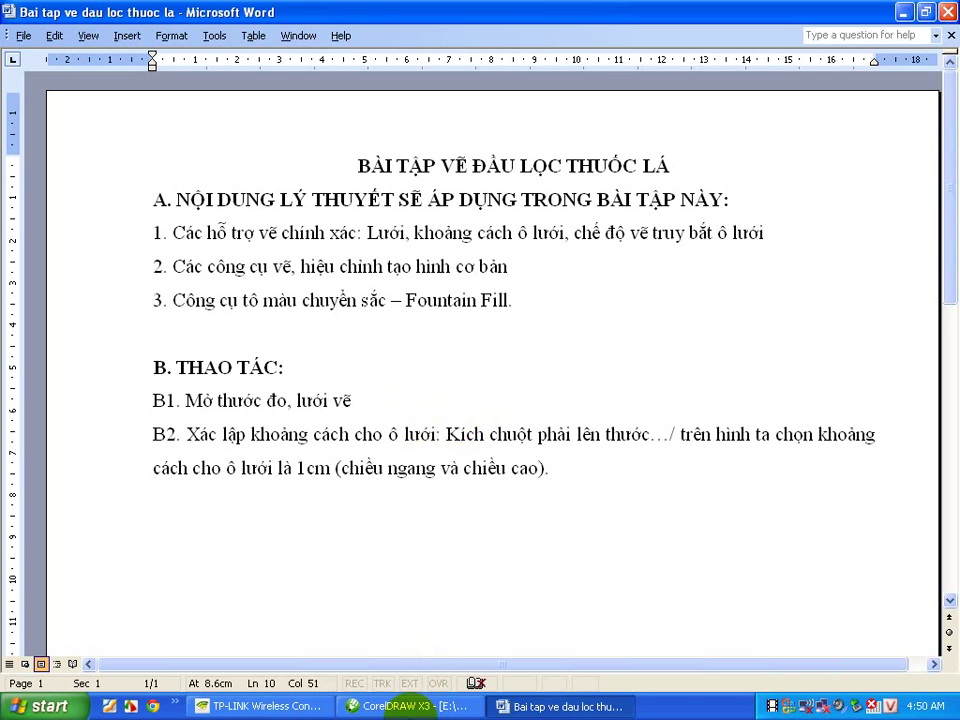
# Step: Back in CorelDRAW, review the grid spacing in Grid Setup and close it
pyautogui.click(405, 706)
pyautogui.rightClick(405, 118)
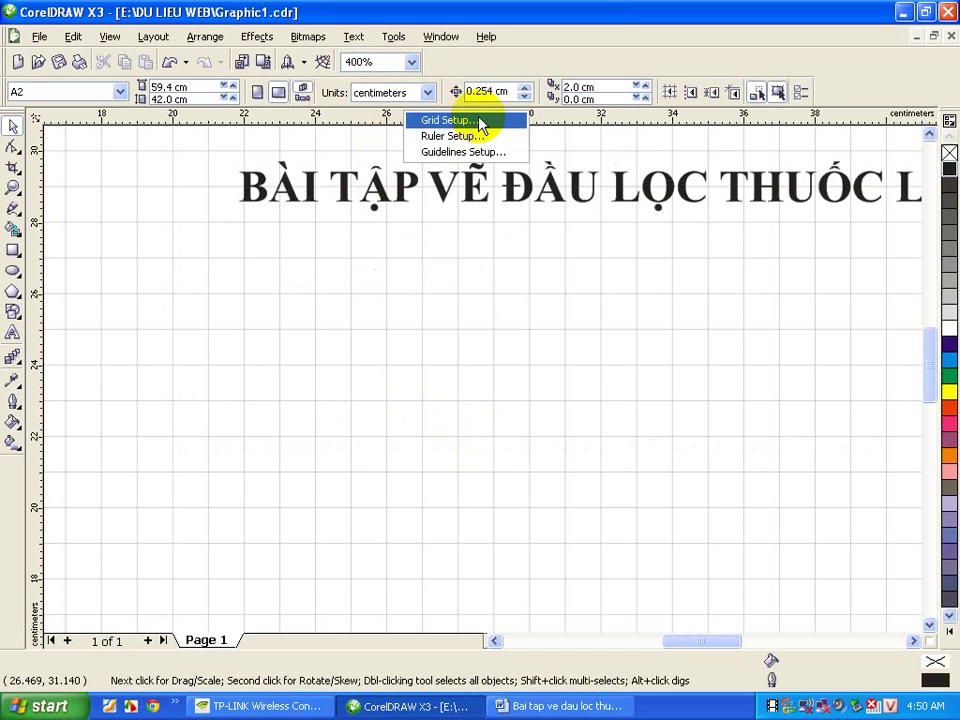
pyautogui.click(450, 120)
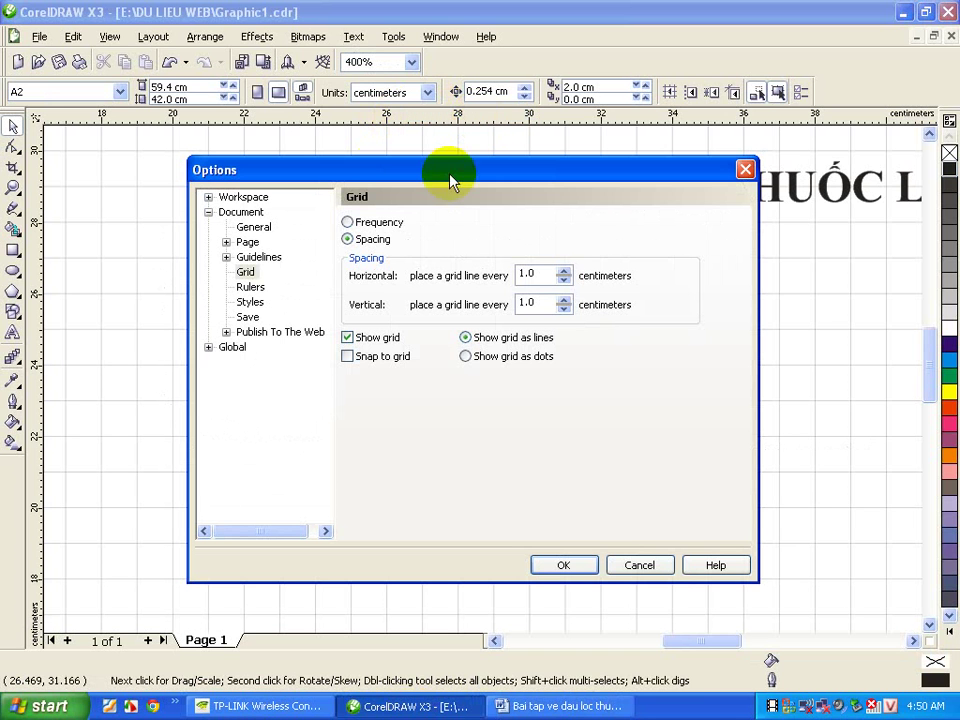
pyautogui.click(246, 273)
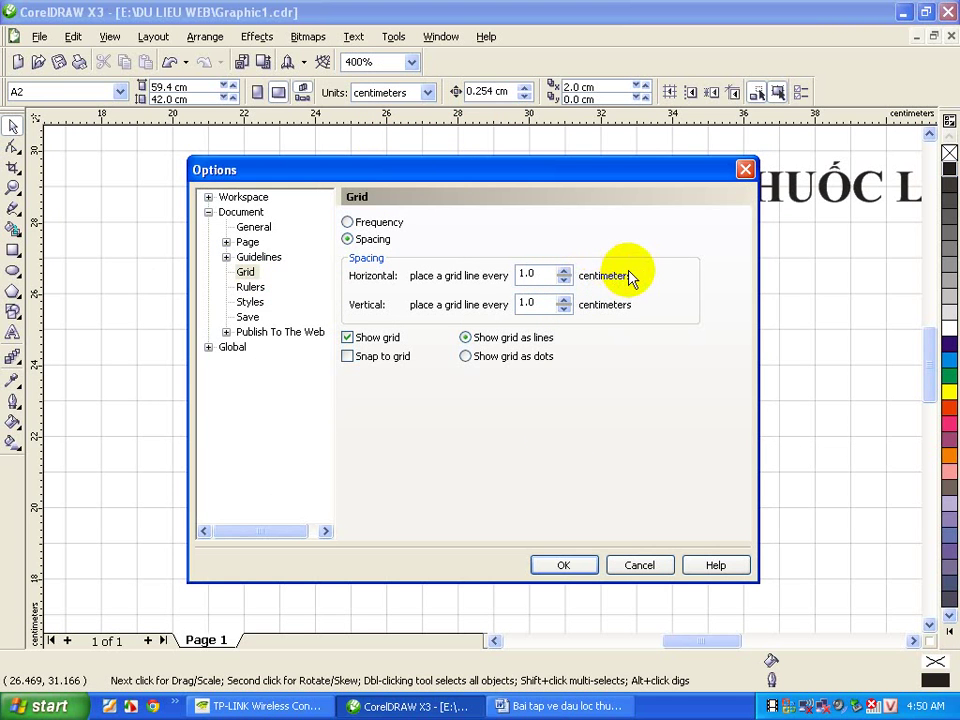
pyautogui.click(552, 565)
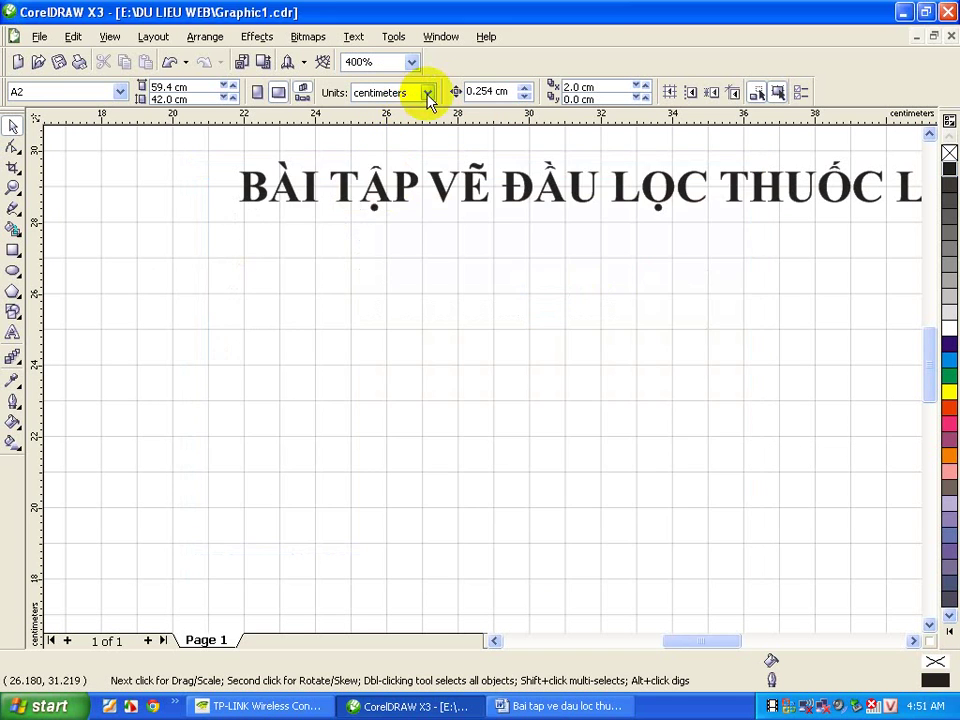
# Step: Change drawing units to millimeters and confirm the grid spacing now reads 10.0 mm
pyautogui.click(427, 92)
pyautogui.click(380, 236)
pyautogui.click(425, 93)
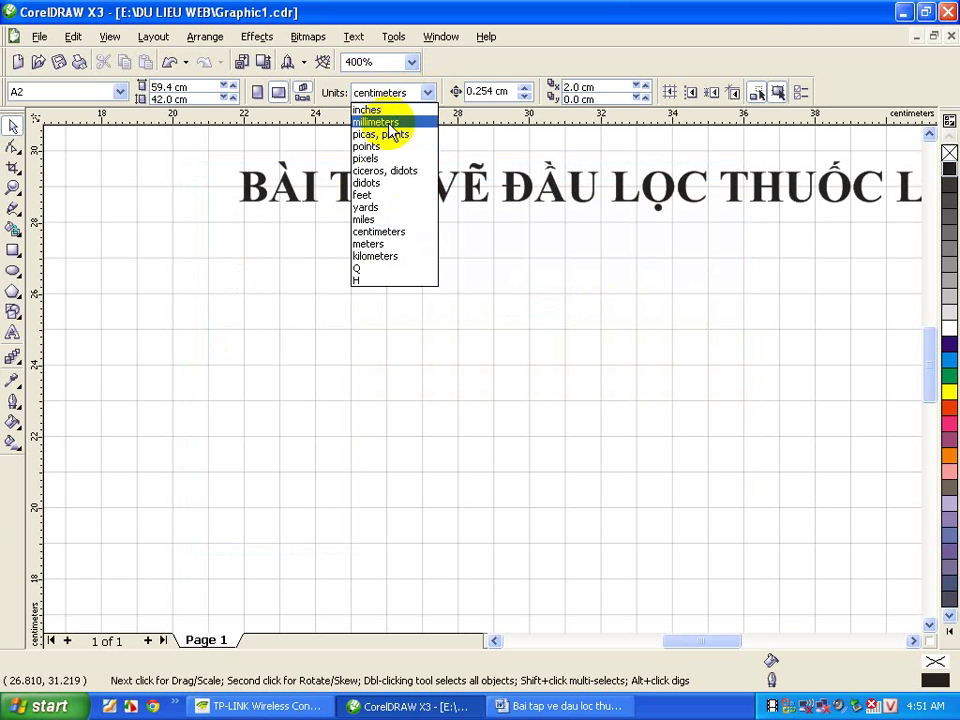
pyautogui.click(388, 123)
pyautogui.rightClick(395, 116)
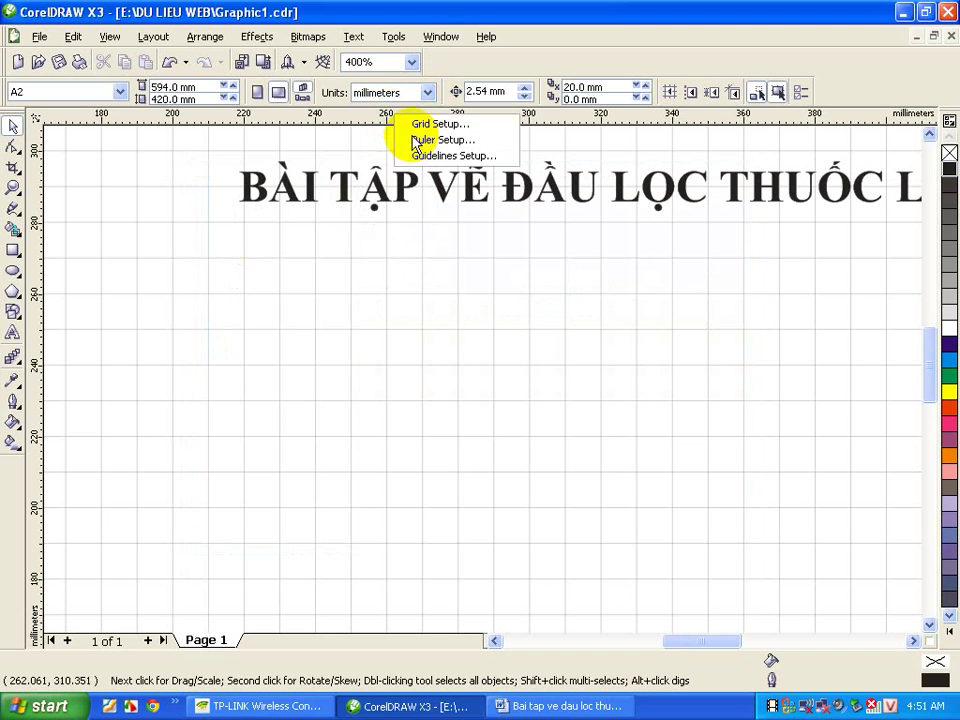
pyautogui.click(436, 126)
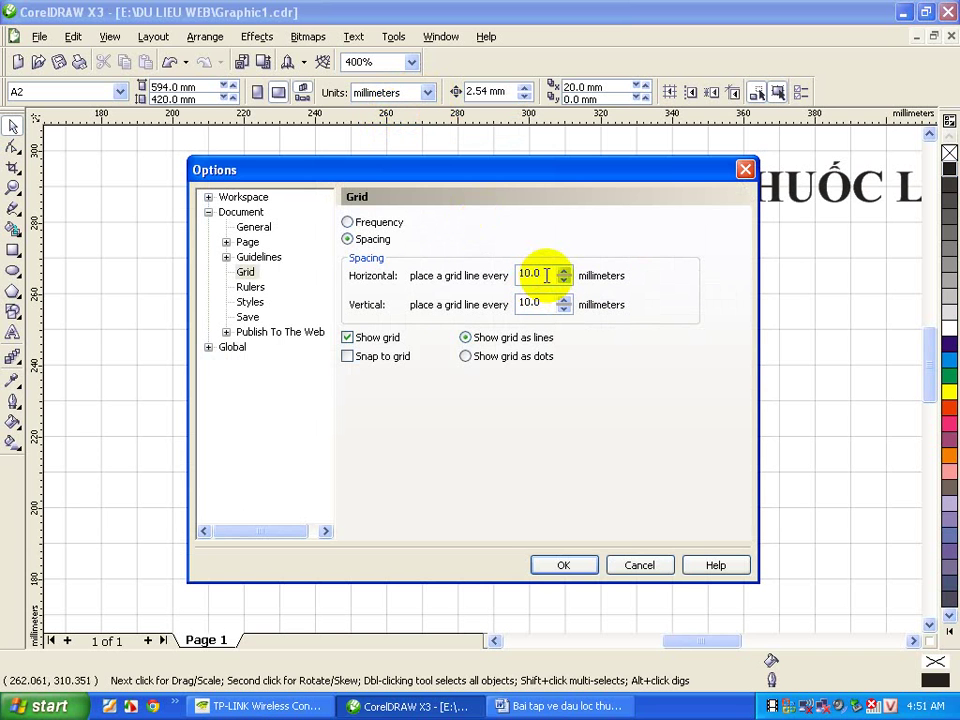
pyautogui.click(561, 566)
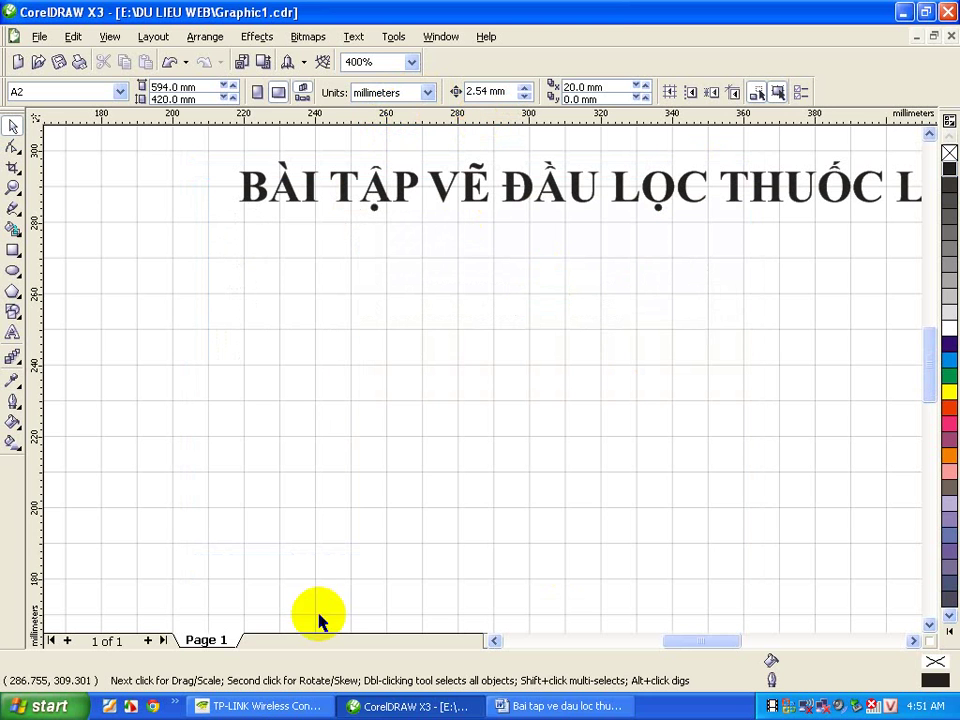
pyautogui.click(573, 707)
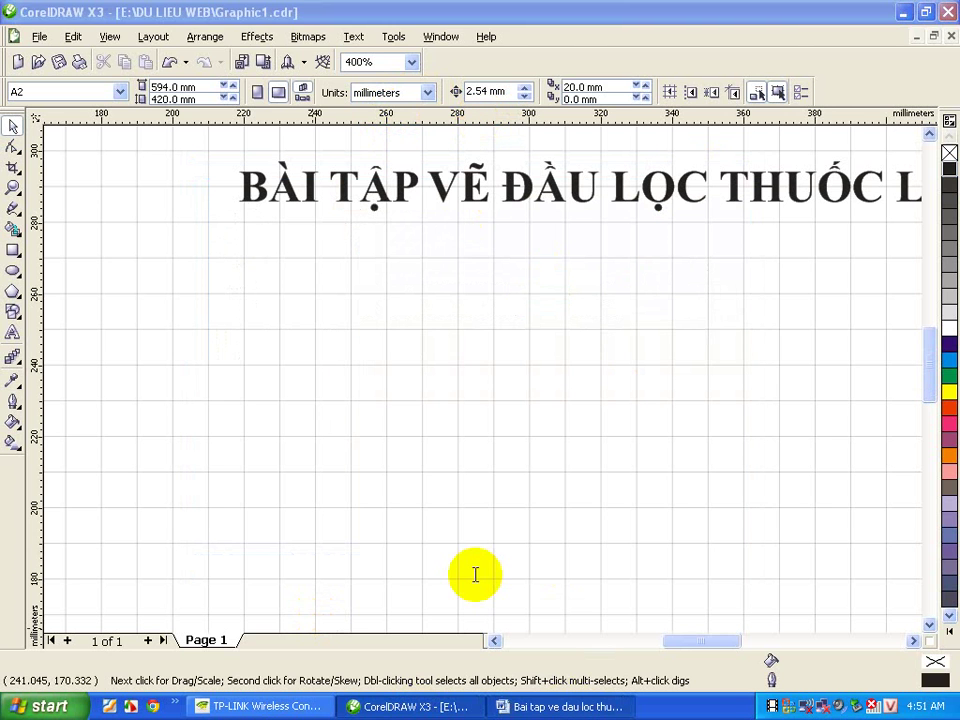
# Step: Add step 'B3. Mở chế độ vẽ bắt dính với mắc lưới' below B2
pyautogui.press('Return')
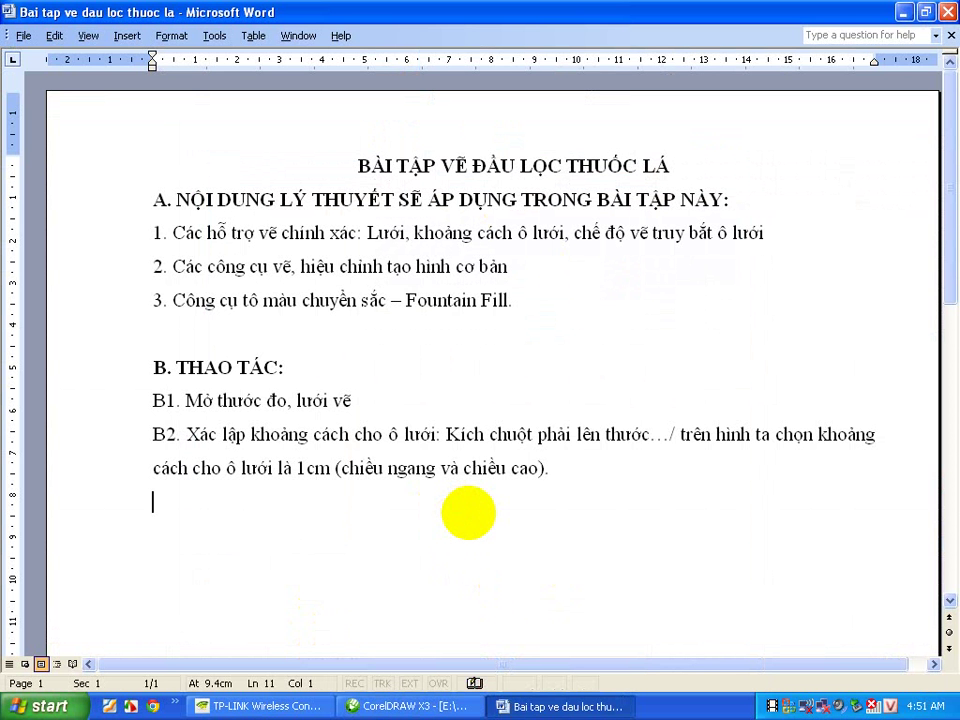
pyautogui.write('B')
pyautogui.write('2')
pyautogui.write('3.')
pyautogui.write('Mở ch')
pyautogui.write('ế')
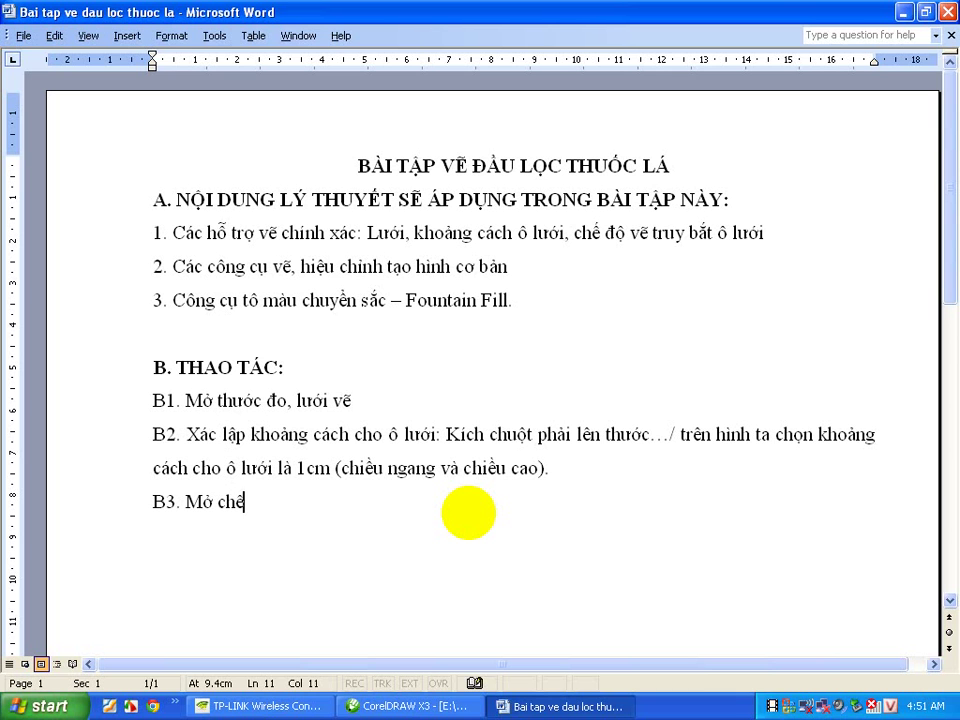
pyautogui.write(' độ ve')
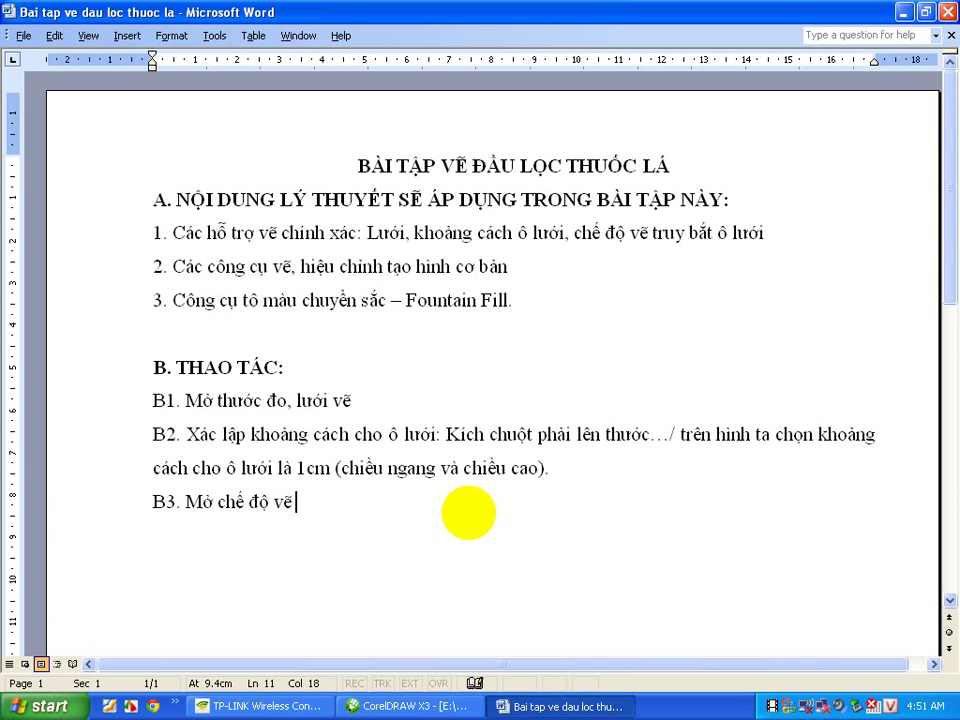
pyautogui.write('bắt dinh')
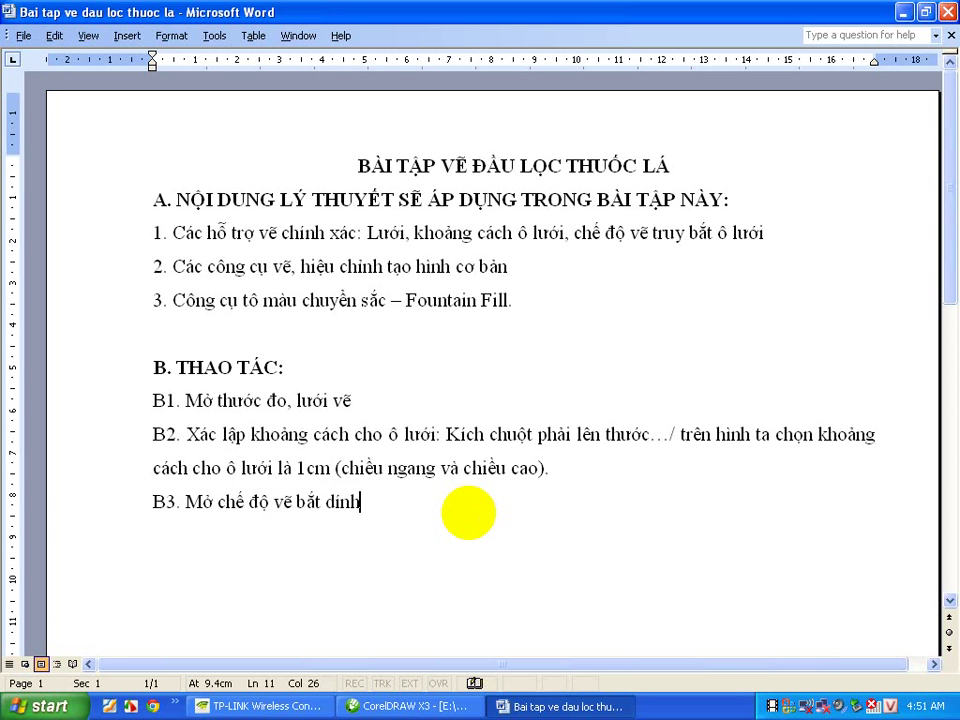
pyautogui.write('vo')
pyautogui.write('i mắc lu')
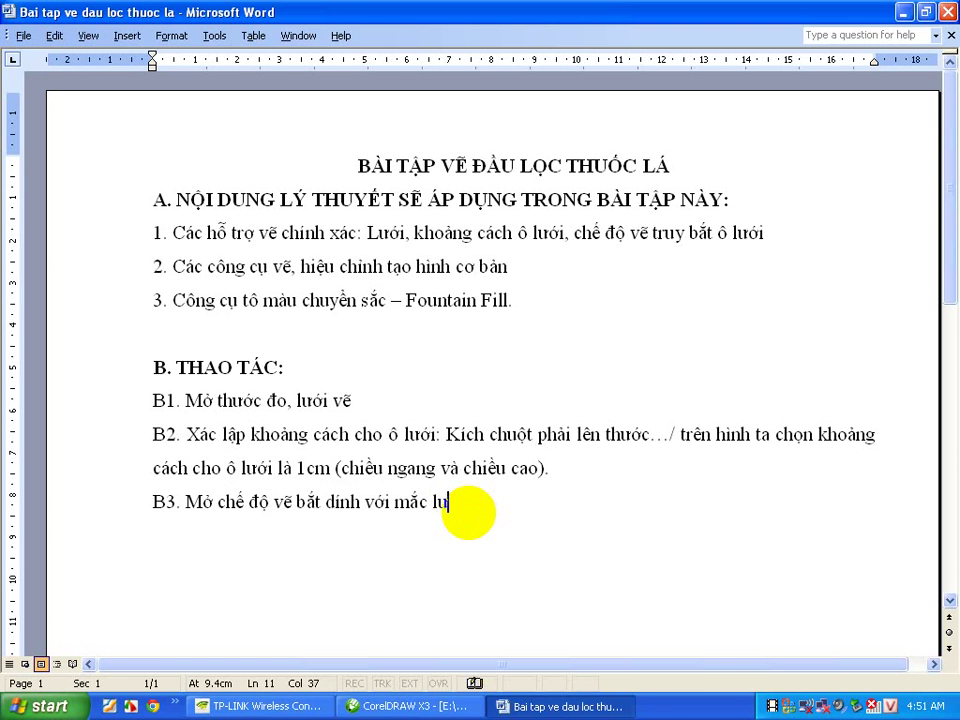
pyautogui.write('wo')
pyautogui.press('BackSpace')
pyautogui.press('BackSpace')
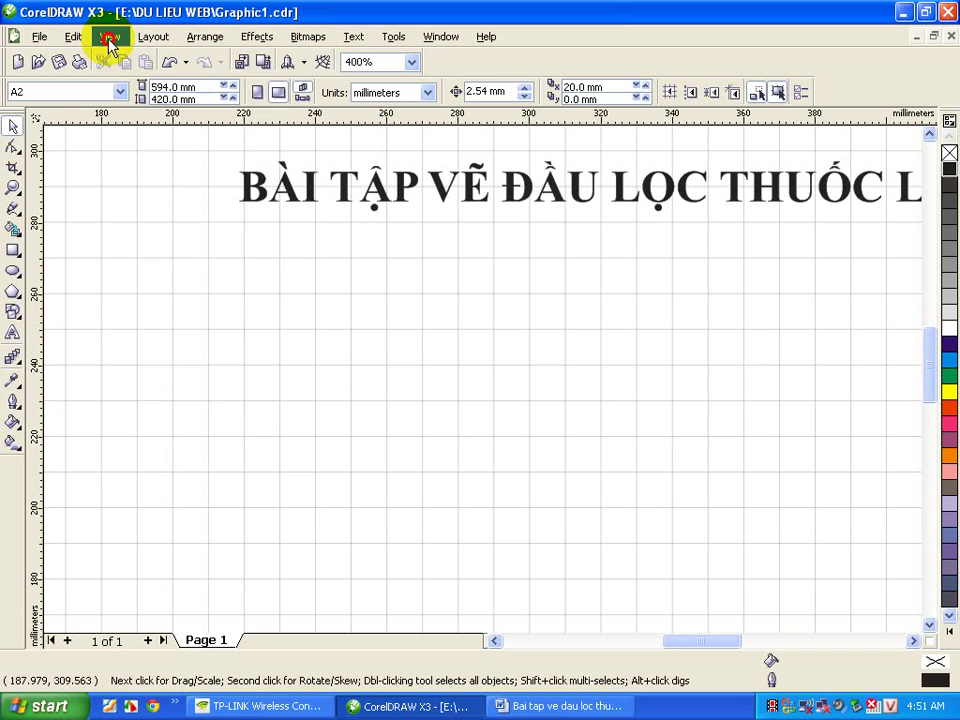
# Step: Enable Snap to grid in Grid Setup and select the Rectangle tool
pyautogui.click(109, 36)
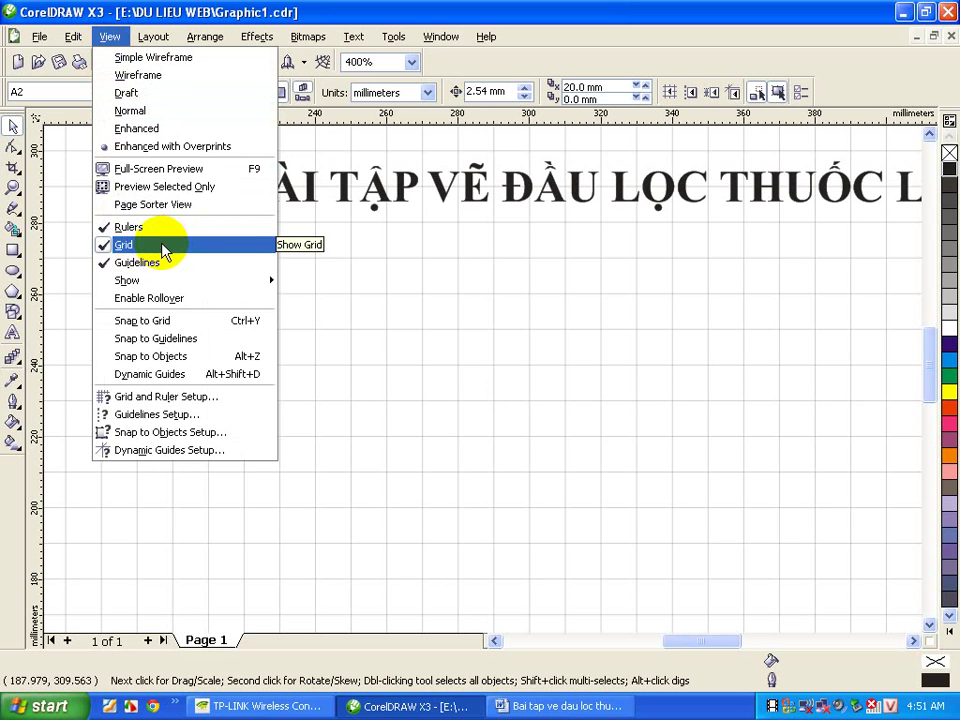
pyautogui.click(515, 706)
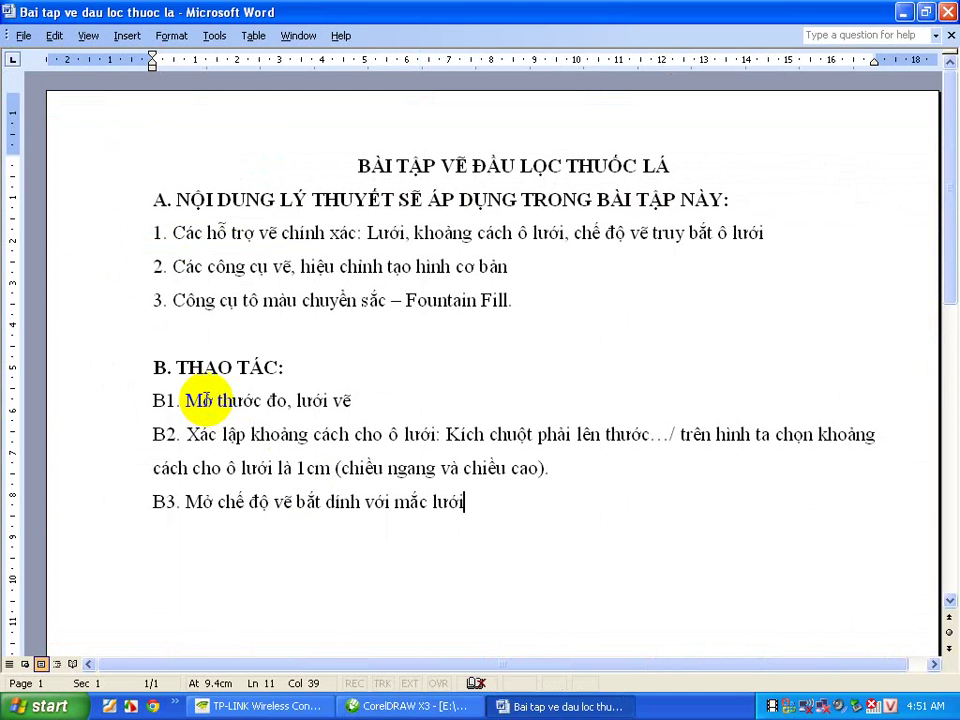
pyautogui.click(415, 706)
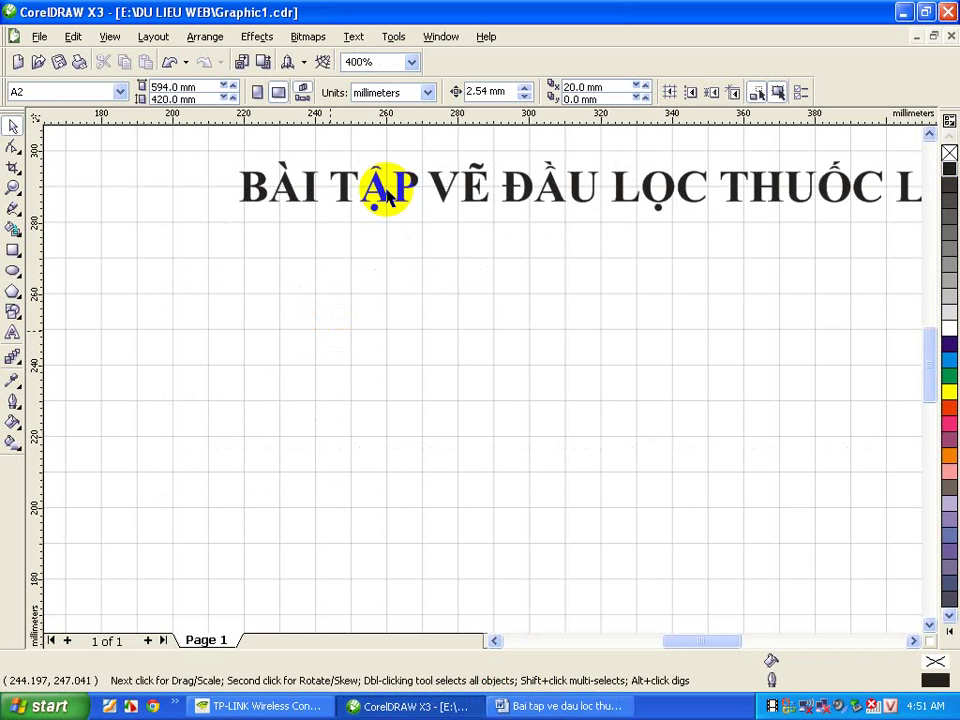
pyautogui.rightClick(427, 119)
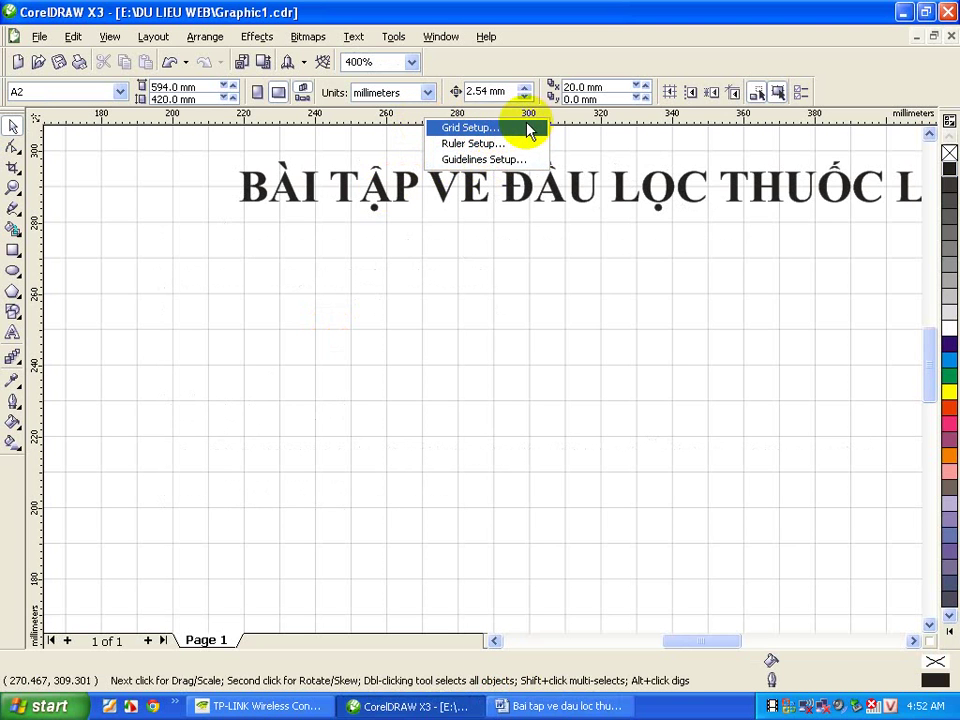
pyautogui.click(519, 128)
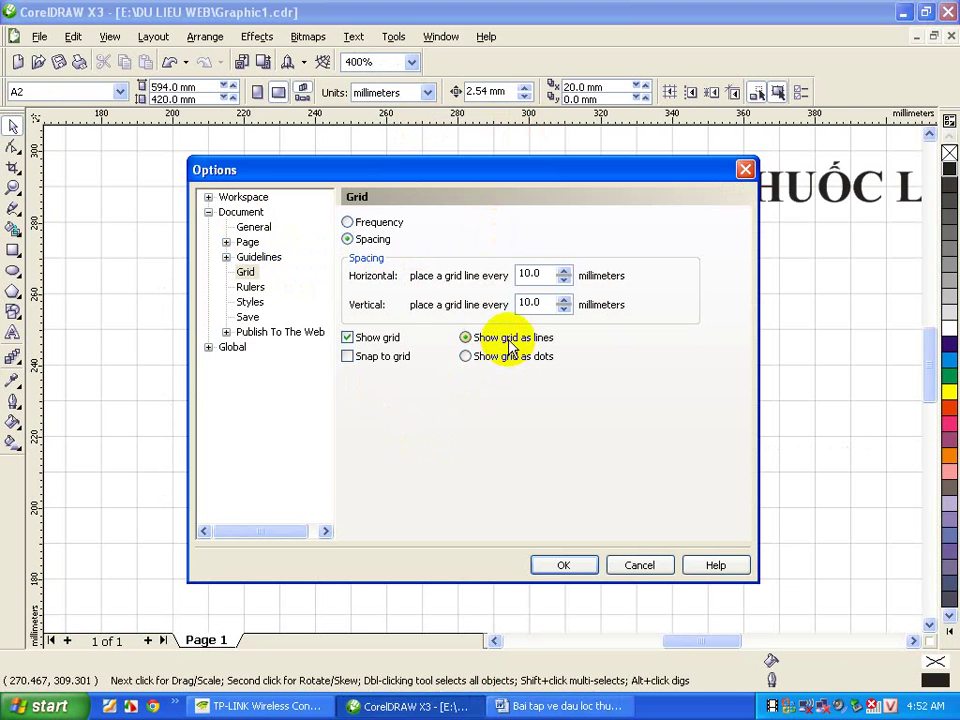
pyautogui.click(349, 356)
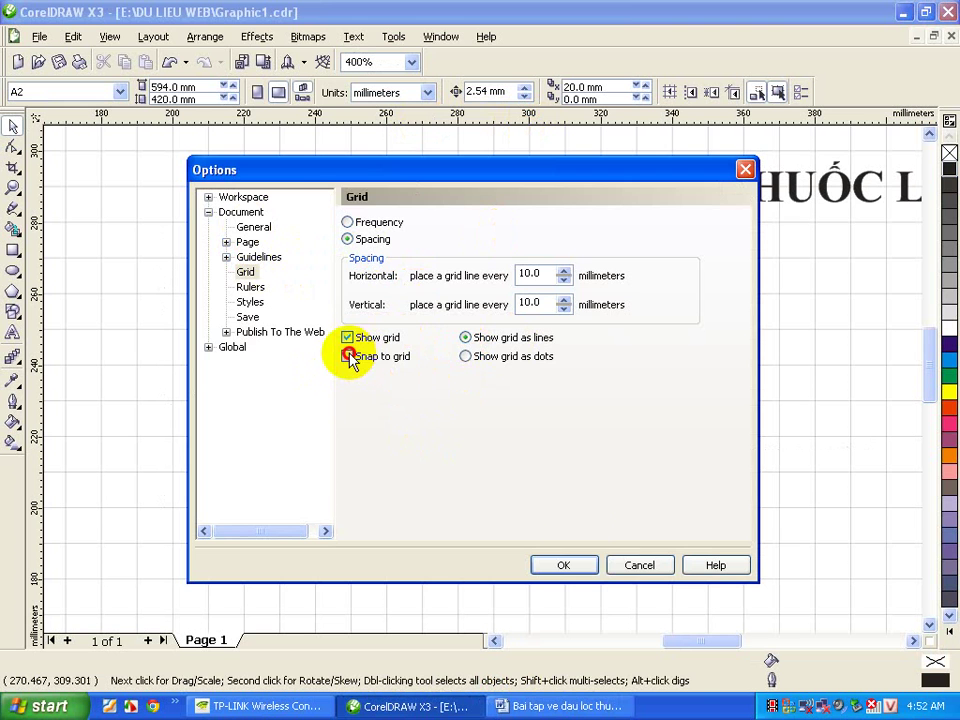
pyautogui.click(566, 566)
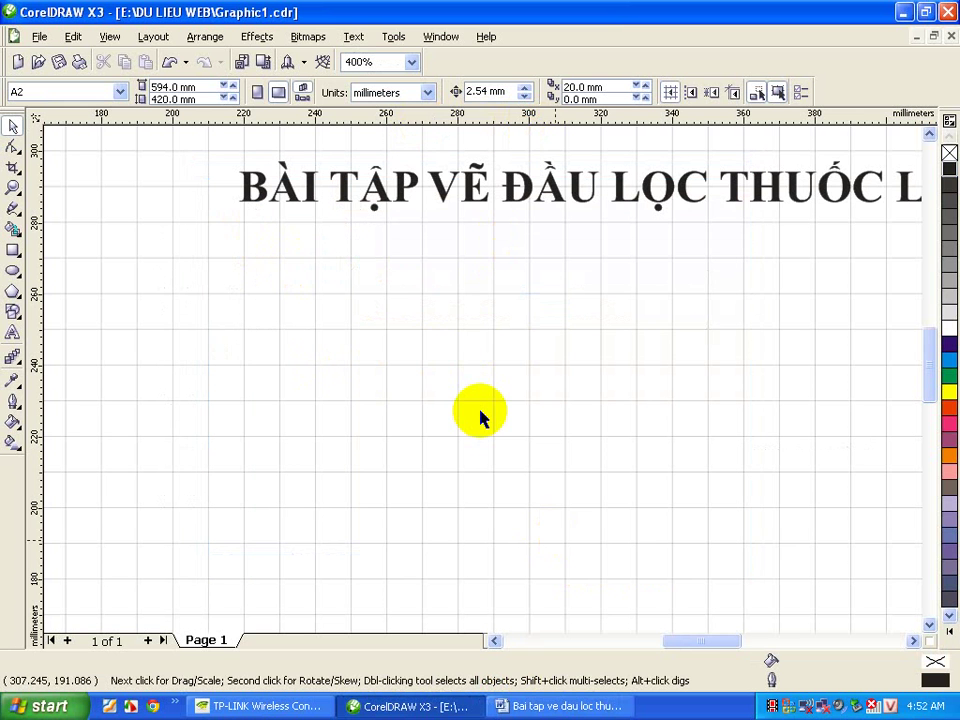
pyautogui.click(13, 250)
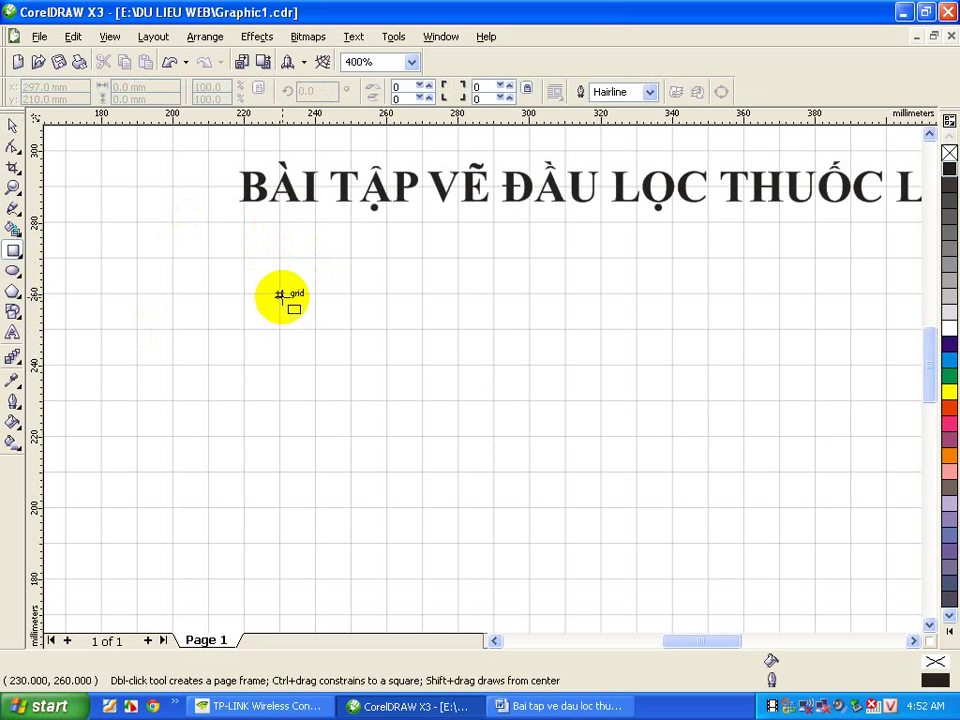
pyautogui.click(560, 706)
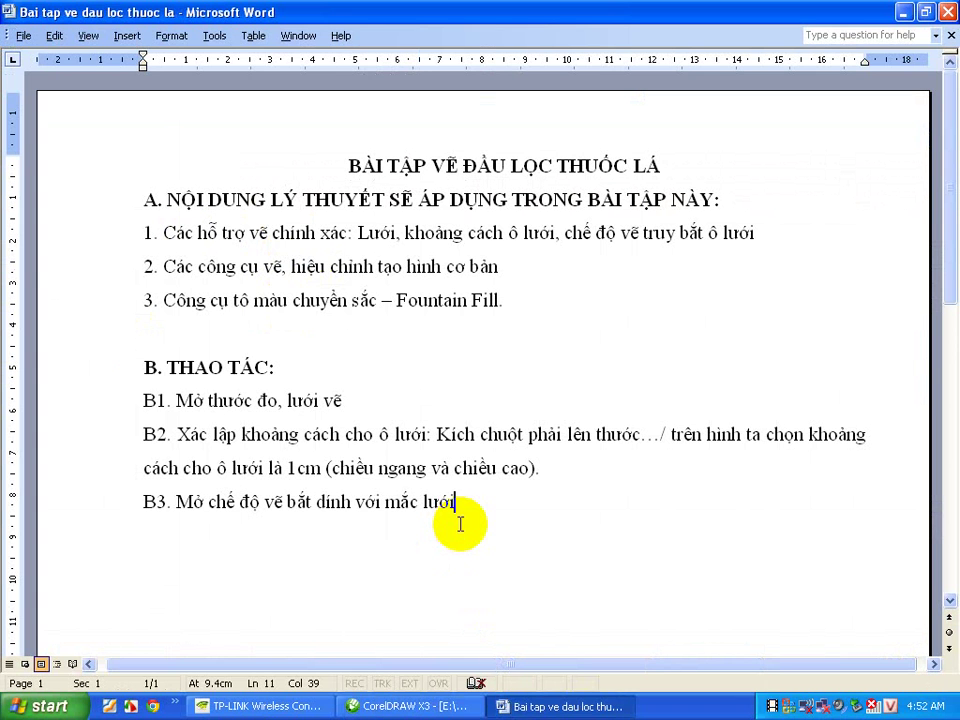
# Step: Add step 'B4. Sử dụng công cụ vẽ hình chữ nhật' below B3 and start a new line
pyautogui.press('Return')
pyautogui.write('b')
pyautogui.press('BackSpace')
pyautogui.write('B4')
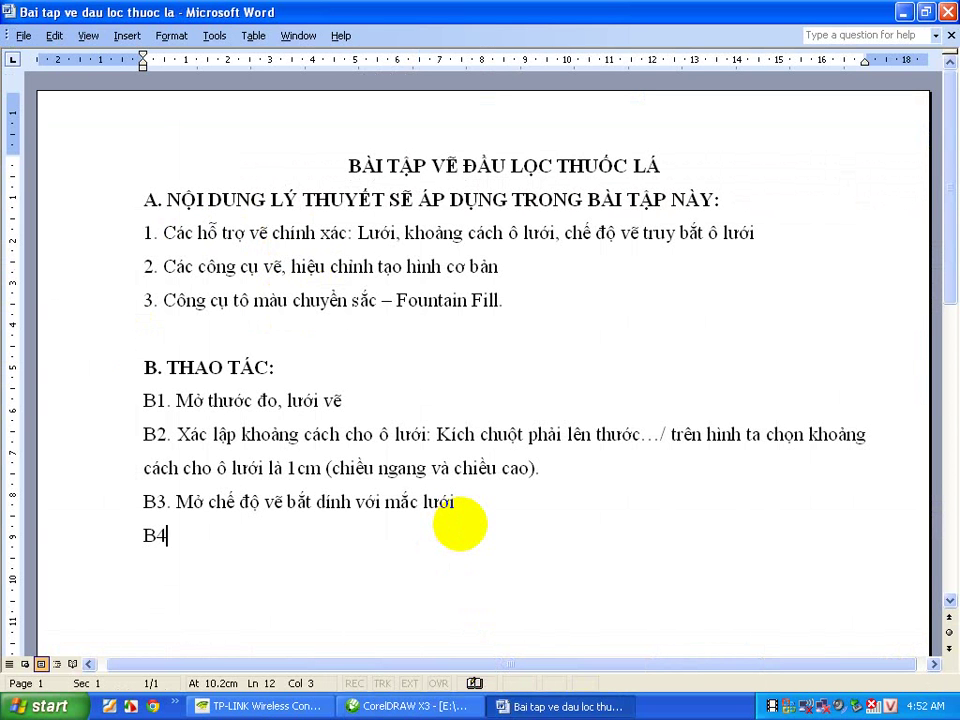
pyautogui.write('. ')
pyautogui.write('Sử dụng ')
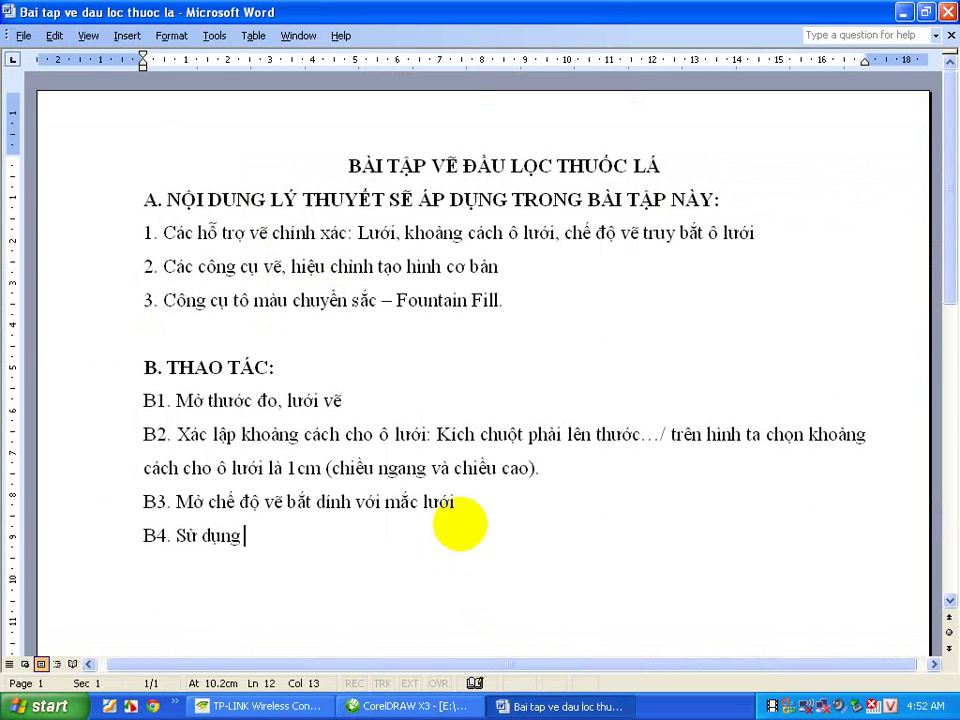
pyautogui.write('công cụ ve')
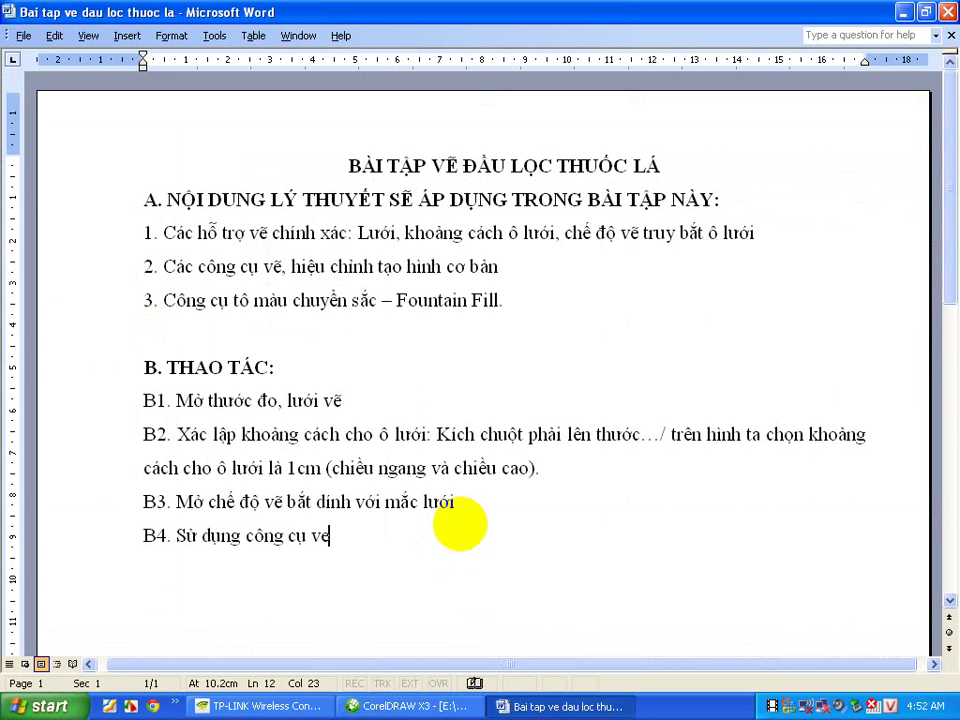
pyautogui.write('hình')
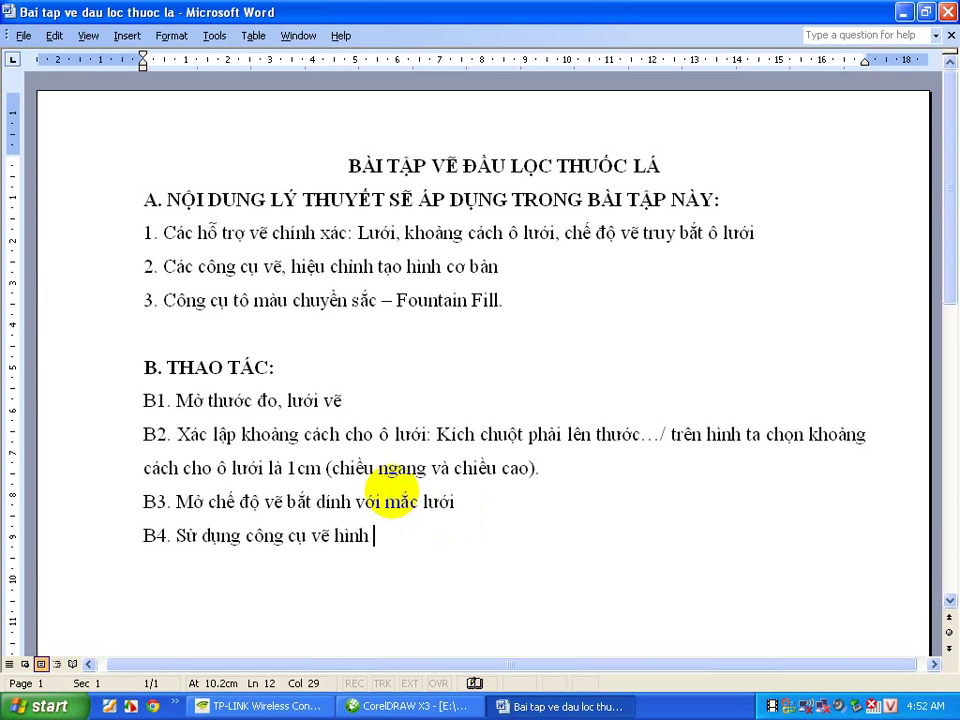
pyautogui.write('chu')
pyautogui.write('nhật')
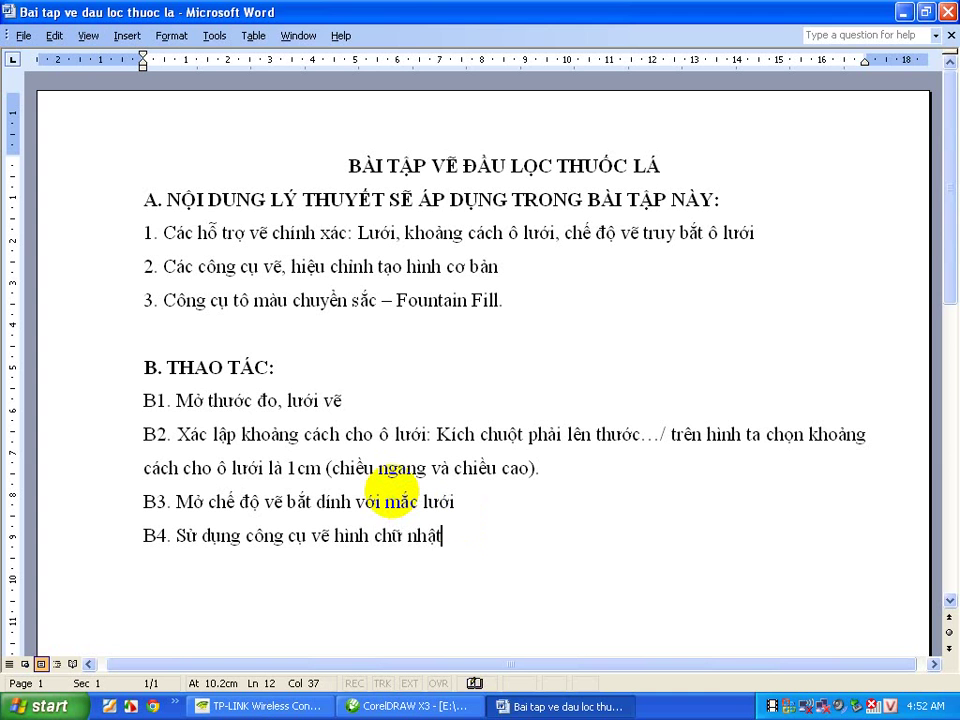
pyautogui.press('Return')
# Step: Draw a 20 × 60 mm rectangle under the CorelDRAW title, then return to Word
pyautogui.hotkey('alt', 'Tab')
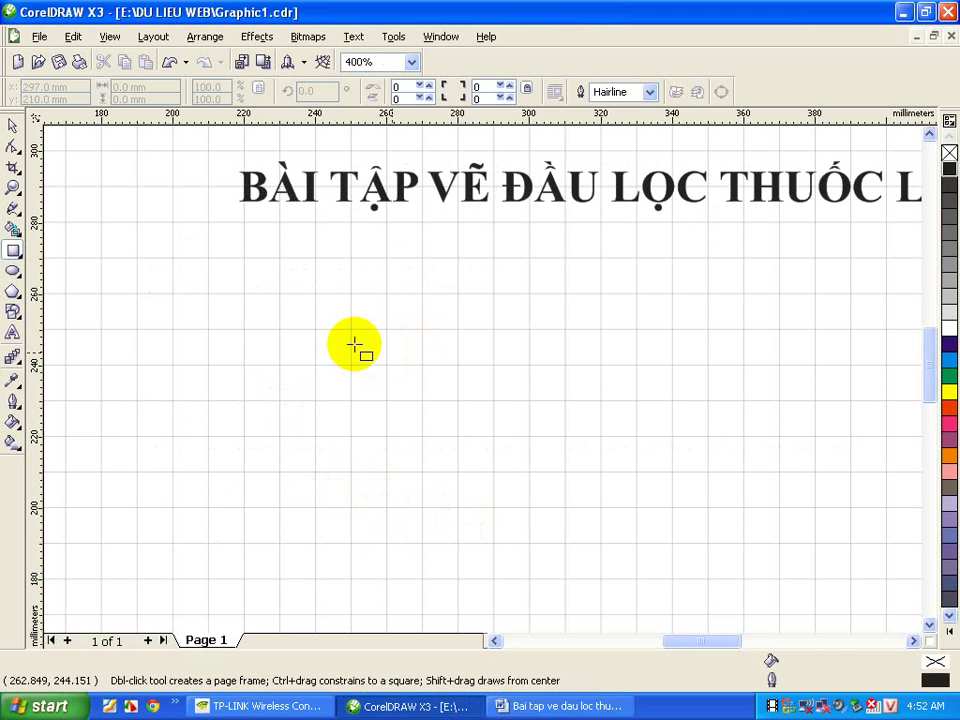
pyautogui.moveTo(280, 295); pyautogui.dragTo(350, 509)
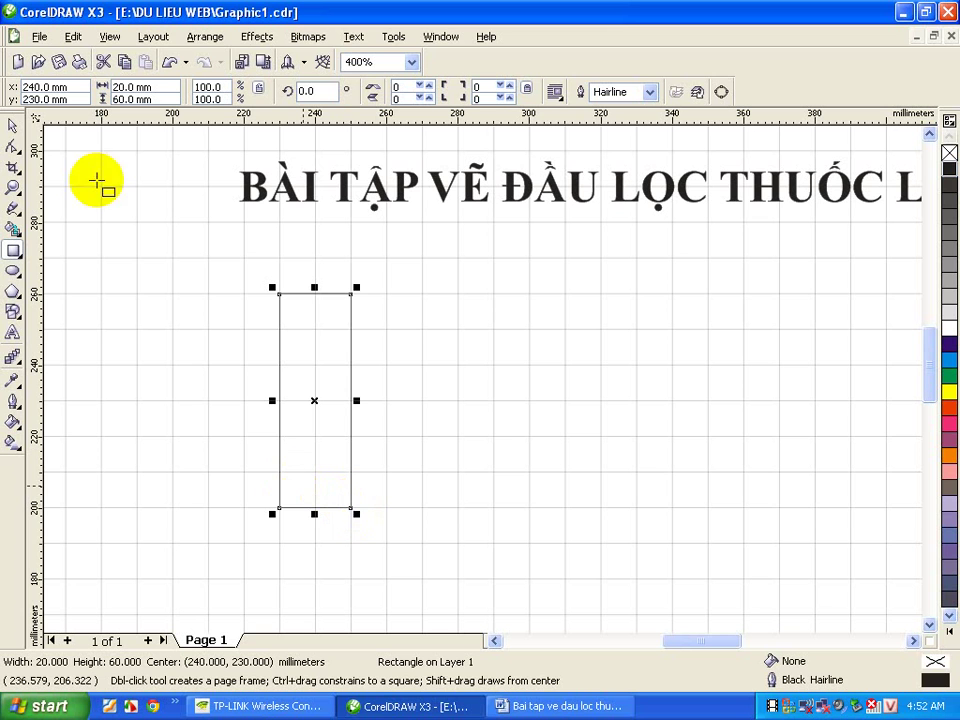
pyautogui.click(12, 126)
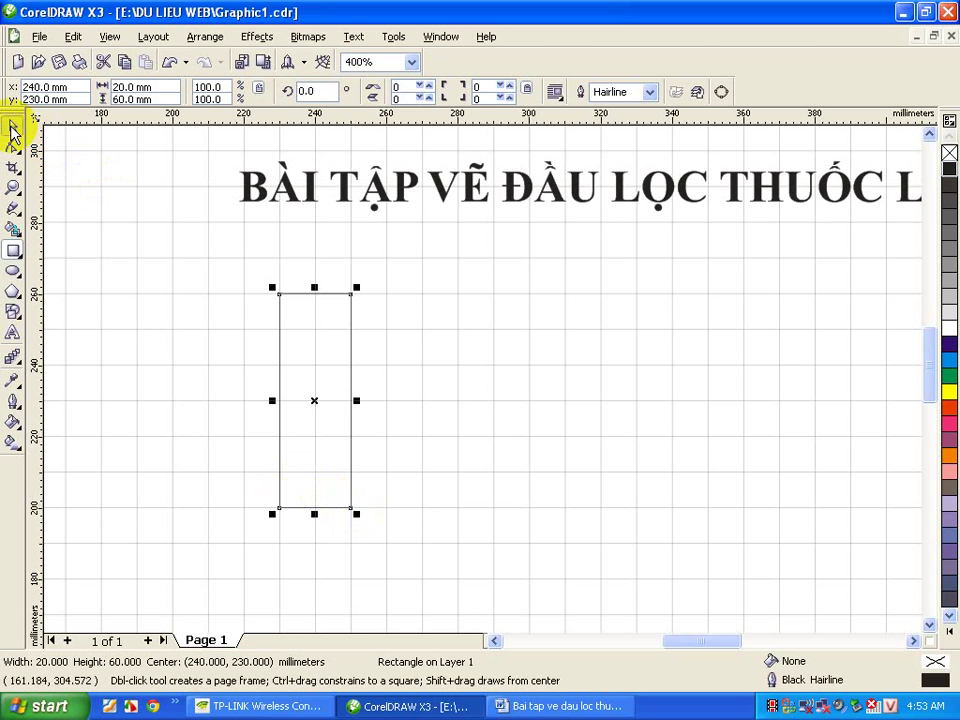
pyautogui.click(510, 705)
# Step: Type step B5 'Nhấn F11 – Mở công cụ tô màu Fountain Fill.' and open Fountain Fill with F11
pyautogui.write('B')
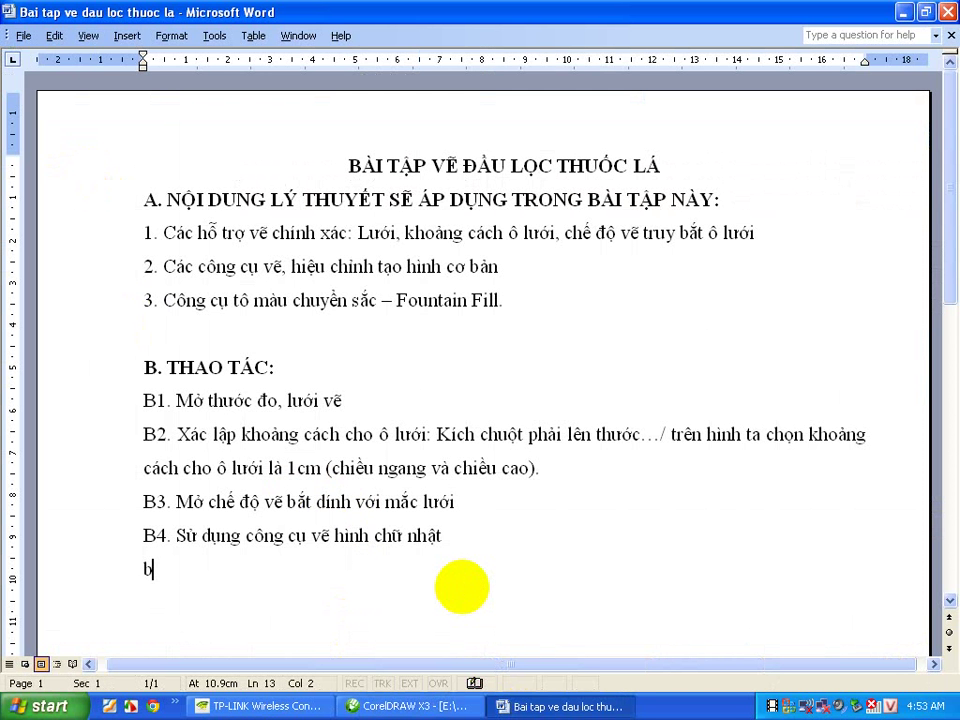
pyautogui.write('5.')
pyautogui.write('NhấnF')
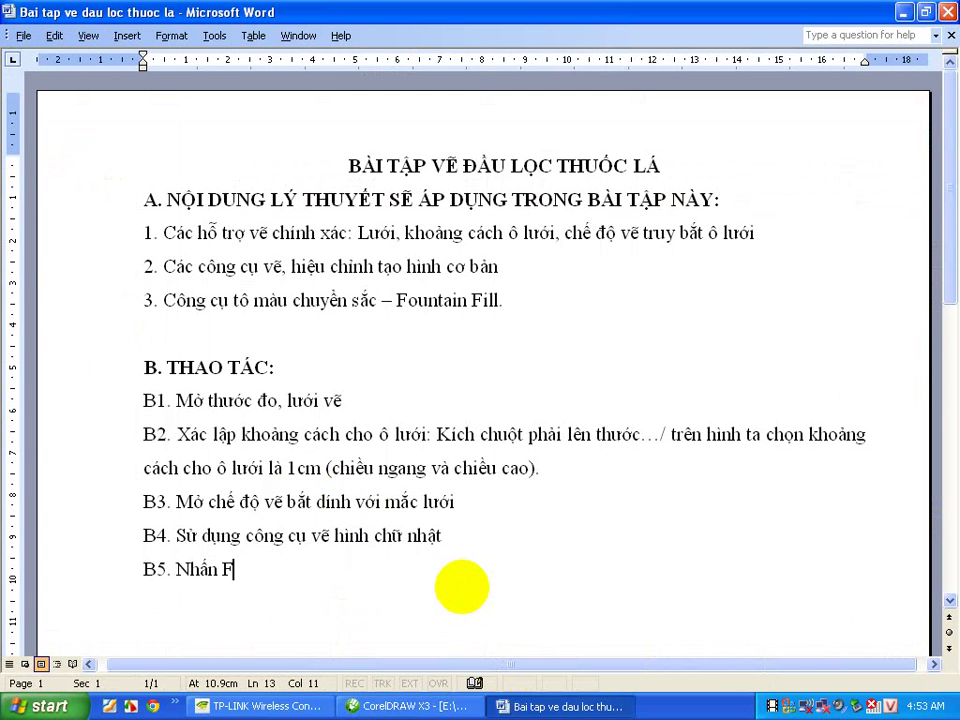
pyautogui.write('11')
pyautogui.write(' -')
pyautogui.write(' Moở công cụ')
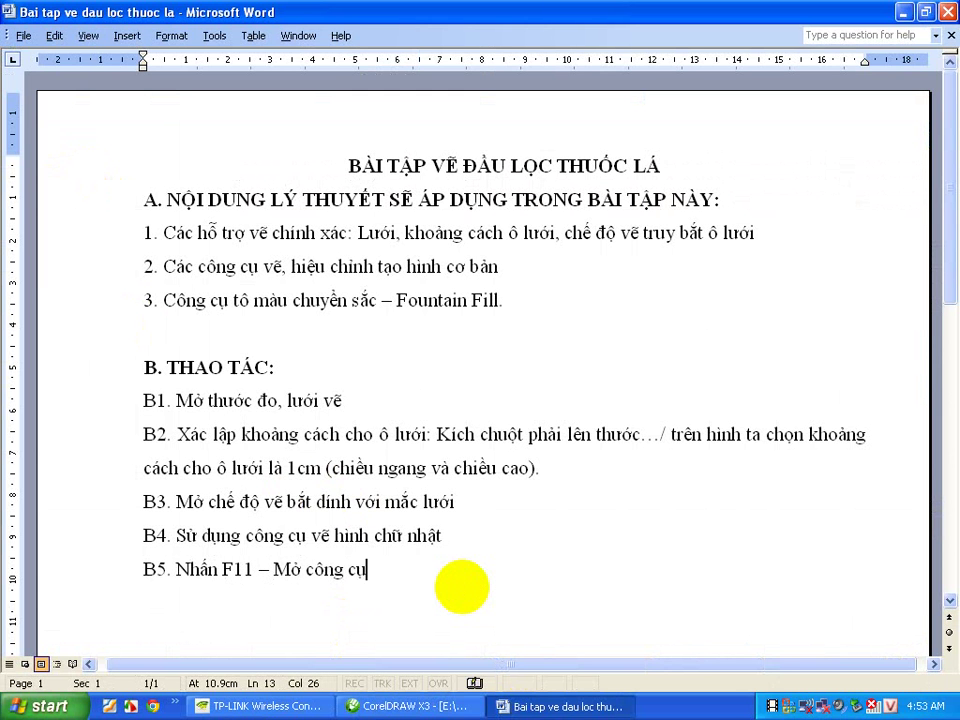
pyautogui.write(' to')
pyautogui.write('màu')
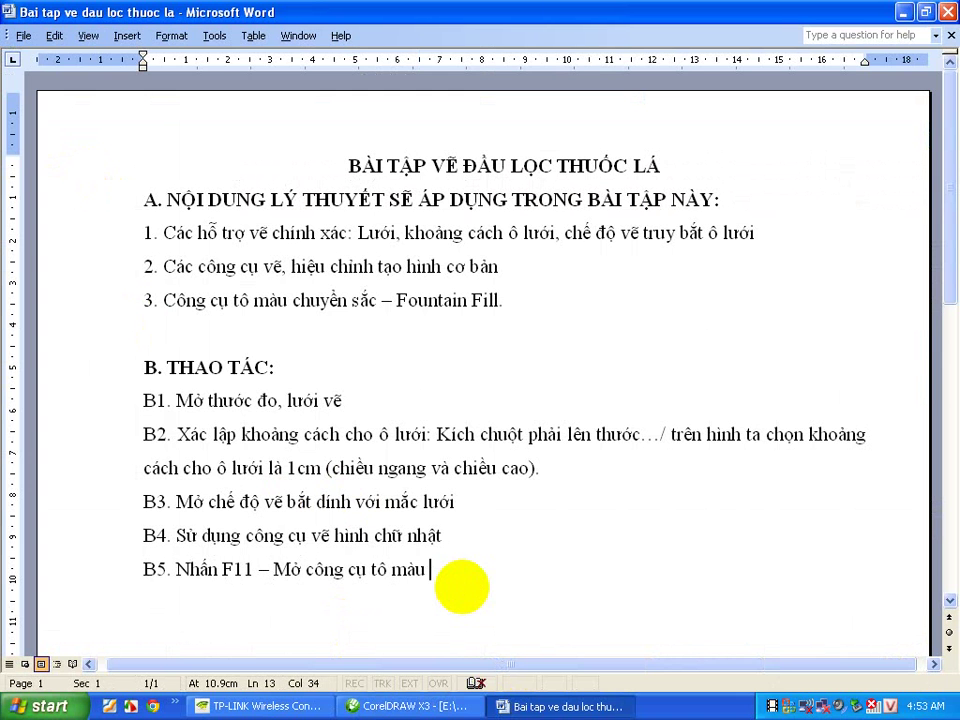
pyautogui.write('Foun')
pyautogui.write('tain i')
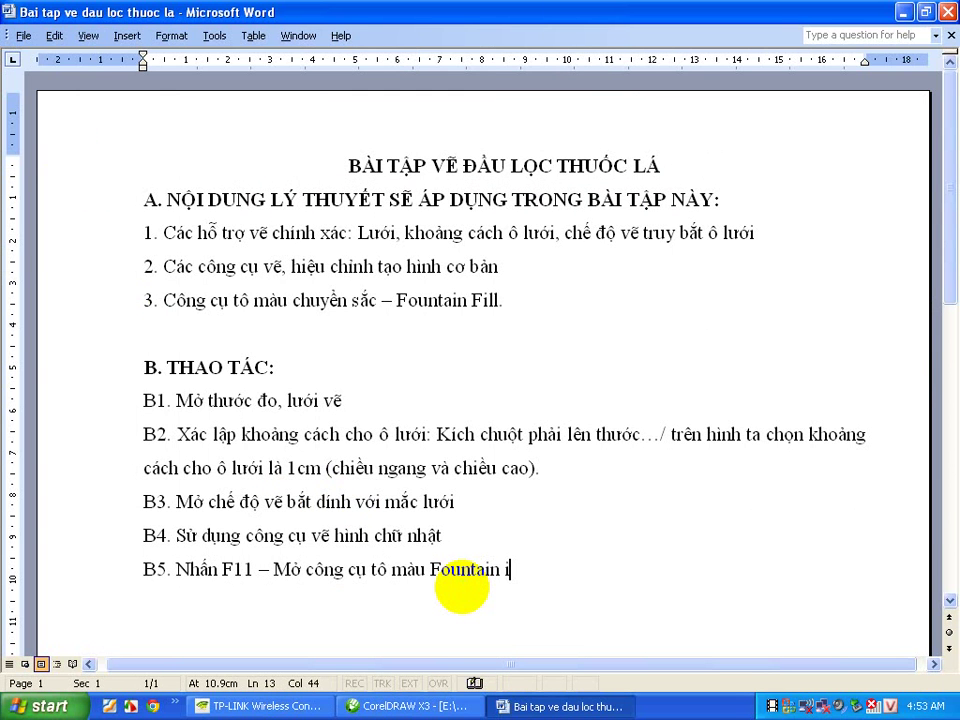
pyautogui.press('BackSpace')
pyautogui.write('Fill')
pyautogui.write('.')
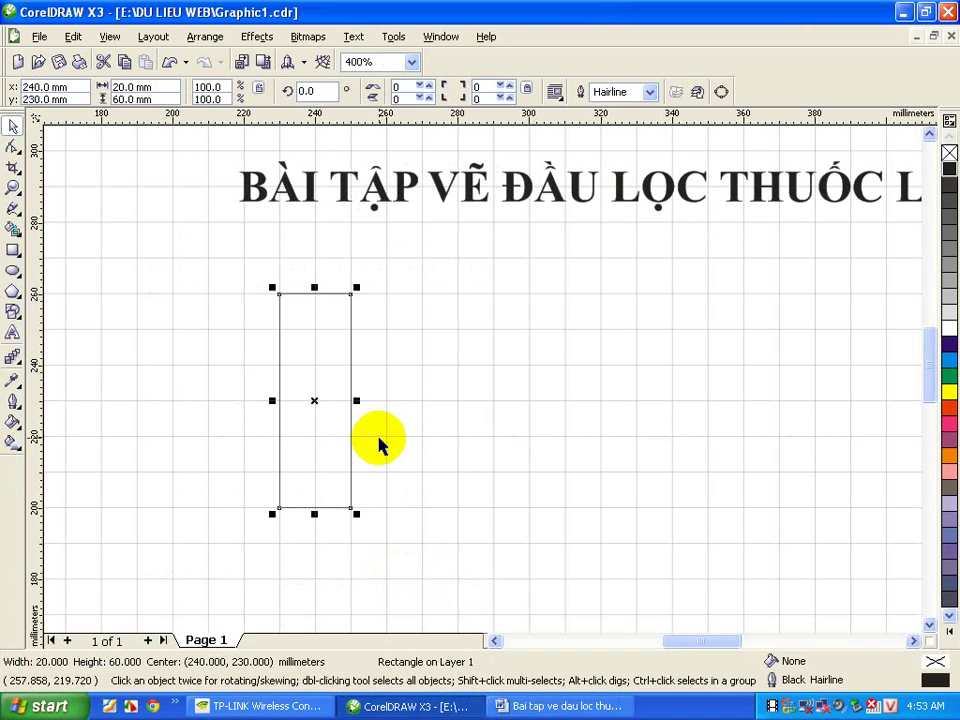
pyautogui.press('F11')
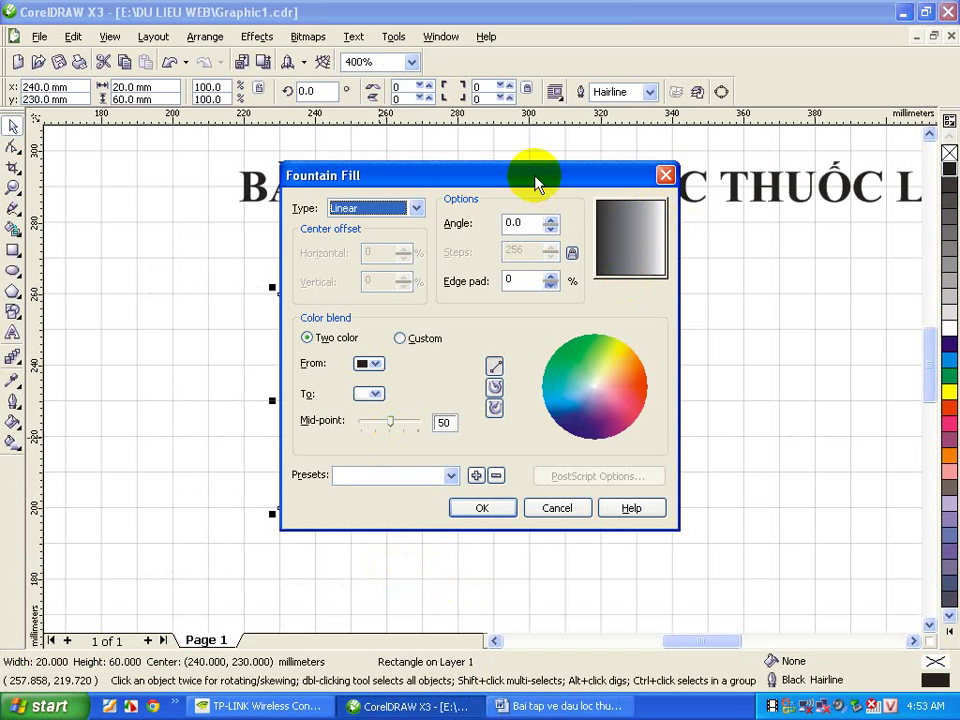
# Step: Set the fountain fill's start colour to orange in the Fountain Fill dialog
pyautogui.moveTo(576, 187); pyautogui.dragTo(623, 202)
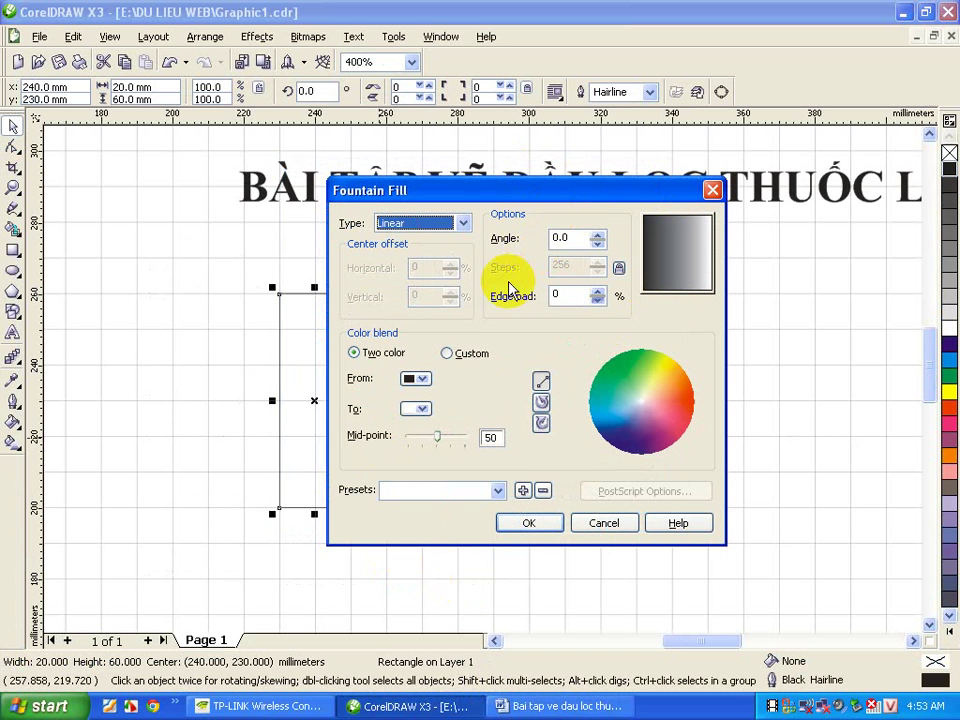
pyautogui.doubleClick(575, 237)
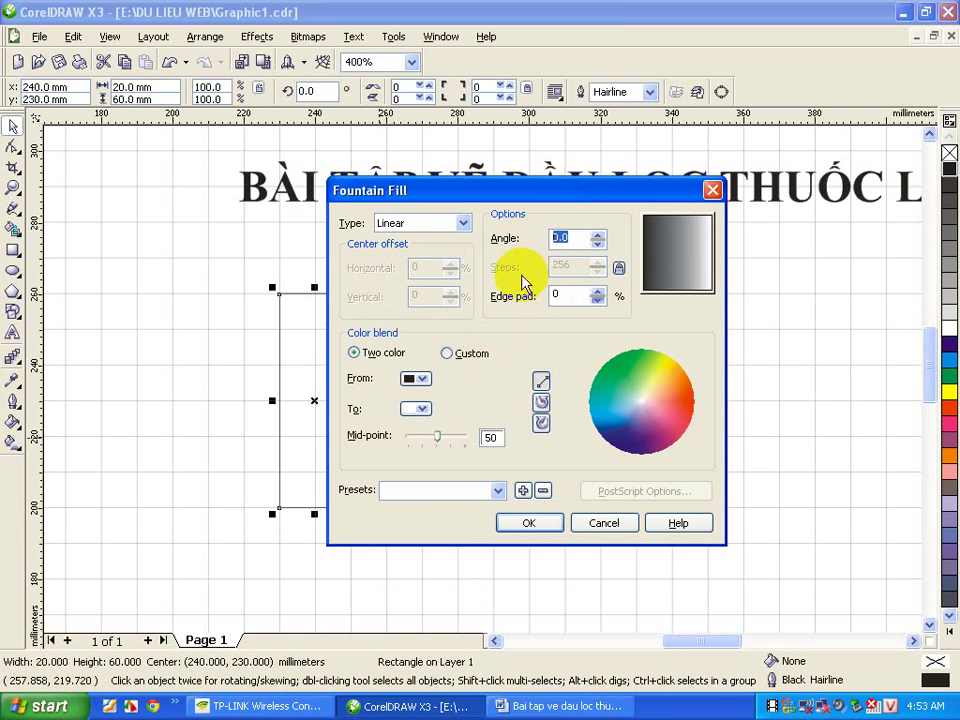
pyautogui.click(420, 380)
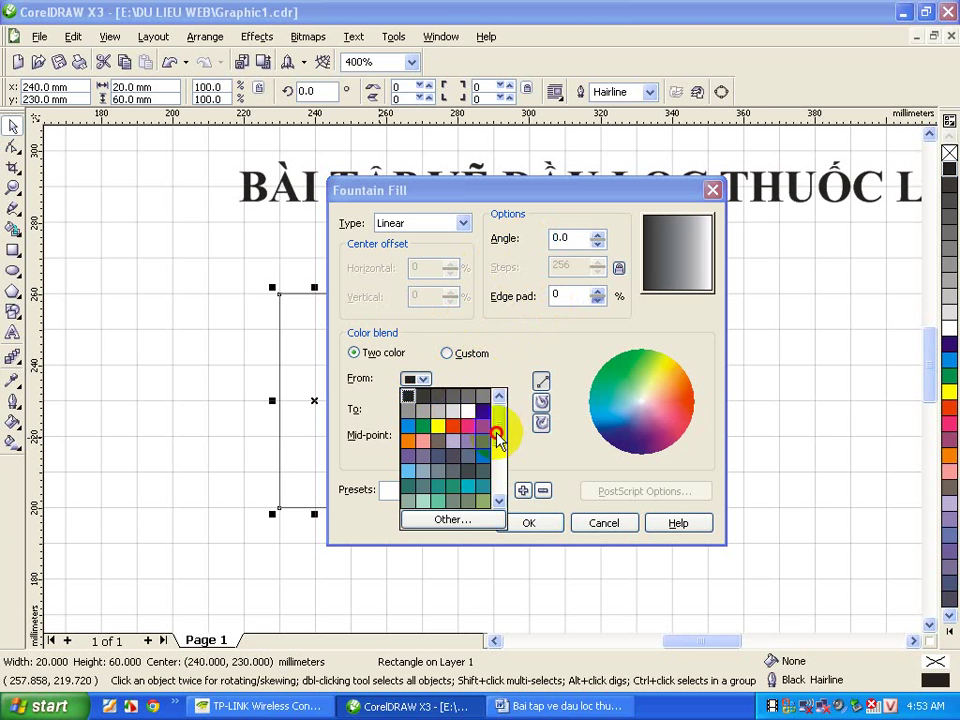
pyautogui.moveTo(500, 438); pyautogui.dragTo(500, 468)
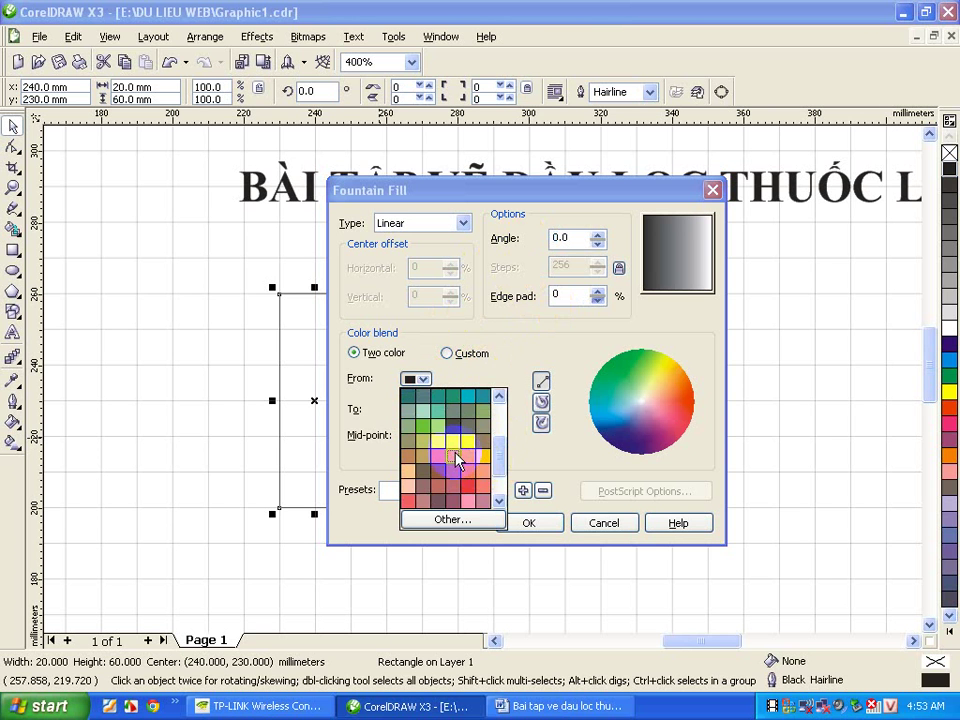
pyautogui.click(440, 466)
# Step: Adjust the gradient mid-point and apply the orange-to-white linear fill
pyautogui.moveTo(436, 442); pyautogui.dragTo(449, 445)
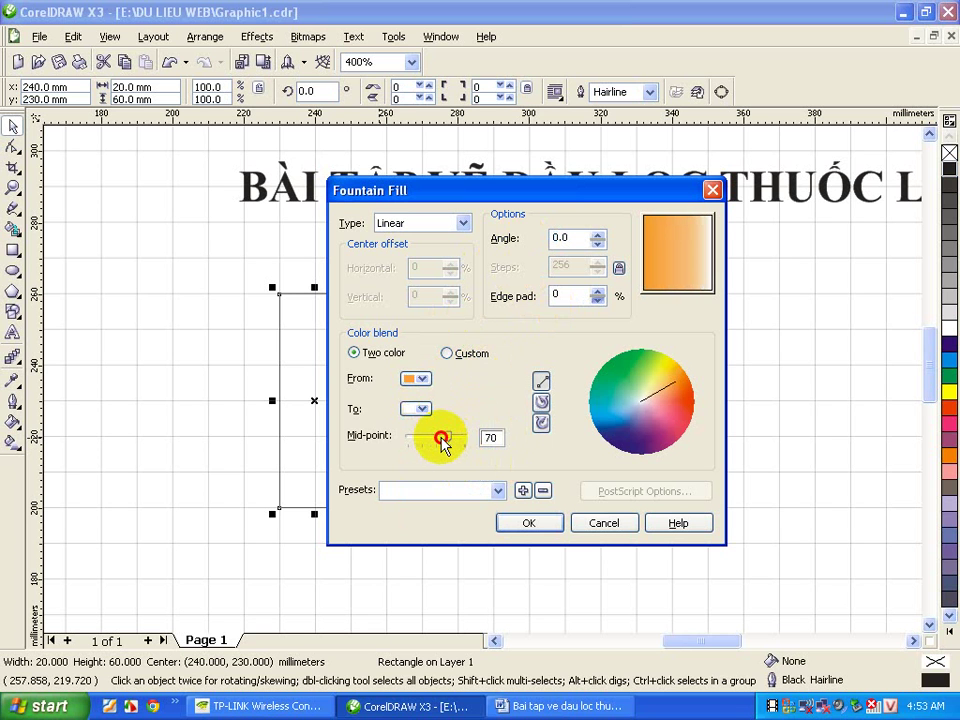
pyautogui.moveTo(447, 441); pyautogui.dragTo(444, 441)
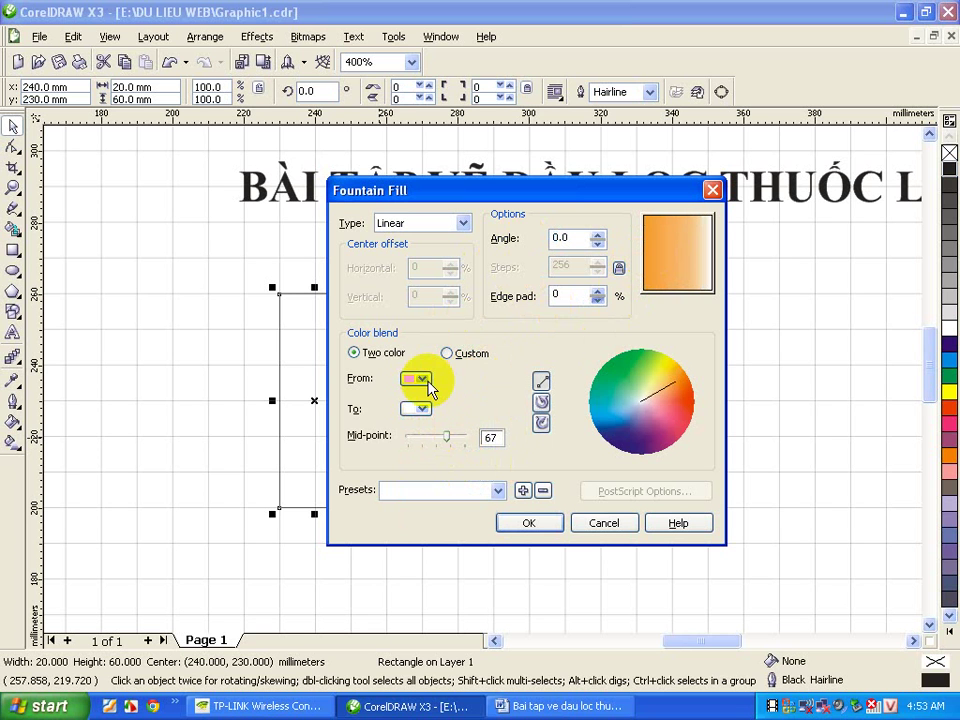
pyautogui.moveTo(446, 443); pyautogui.dragTo(454, 442)
pyautogui.click(525, 524)
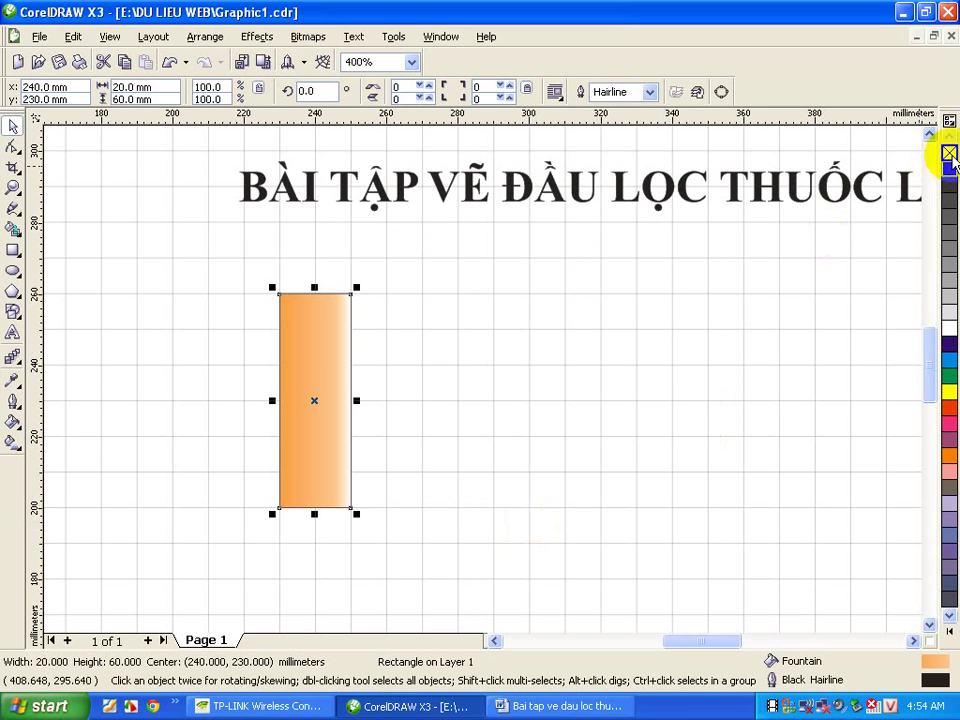
# Step: Remove the rectangle's outline and try a new gradient start colour and mid-point
pyautogui.rightClick(952, 157)
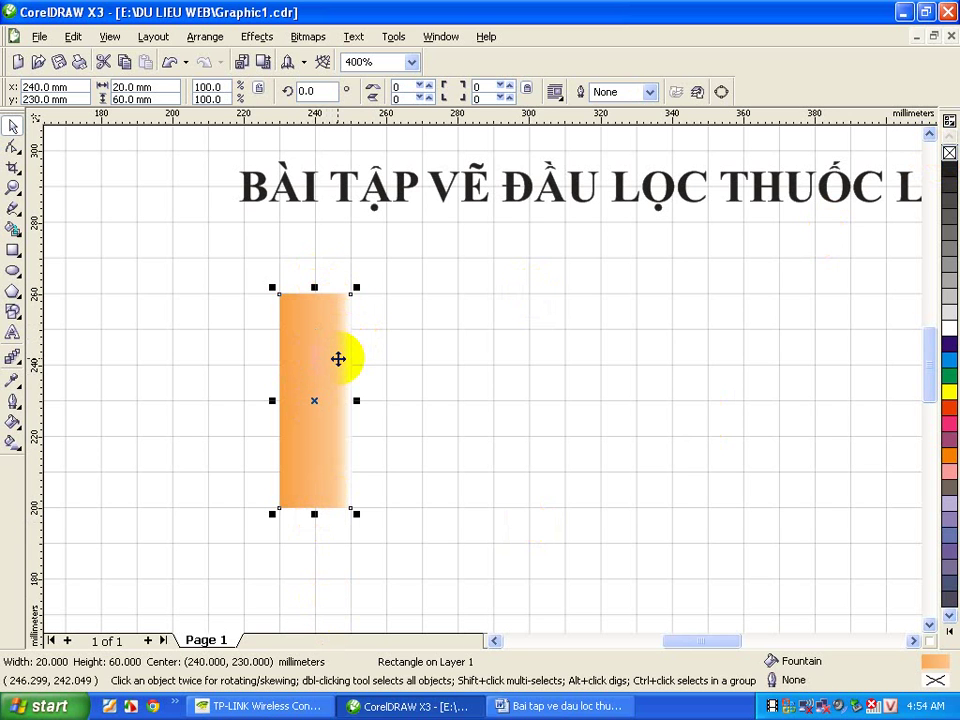
pyautogui.press('F11')
pyautogui.click(370, 364)
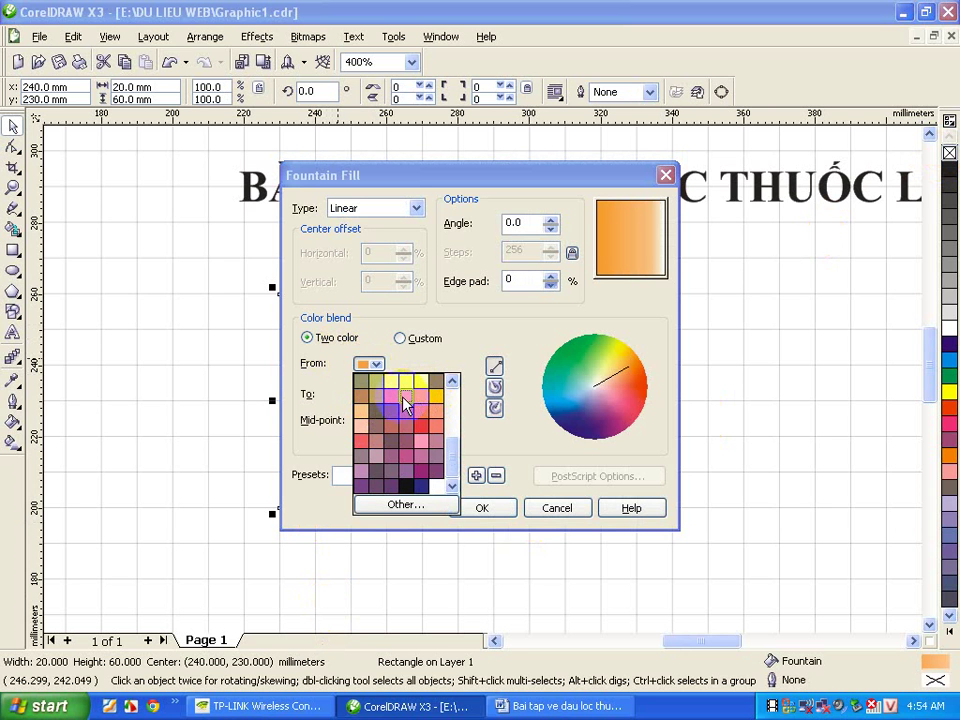
pyautogui.click(366, 415)
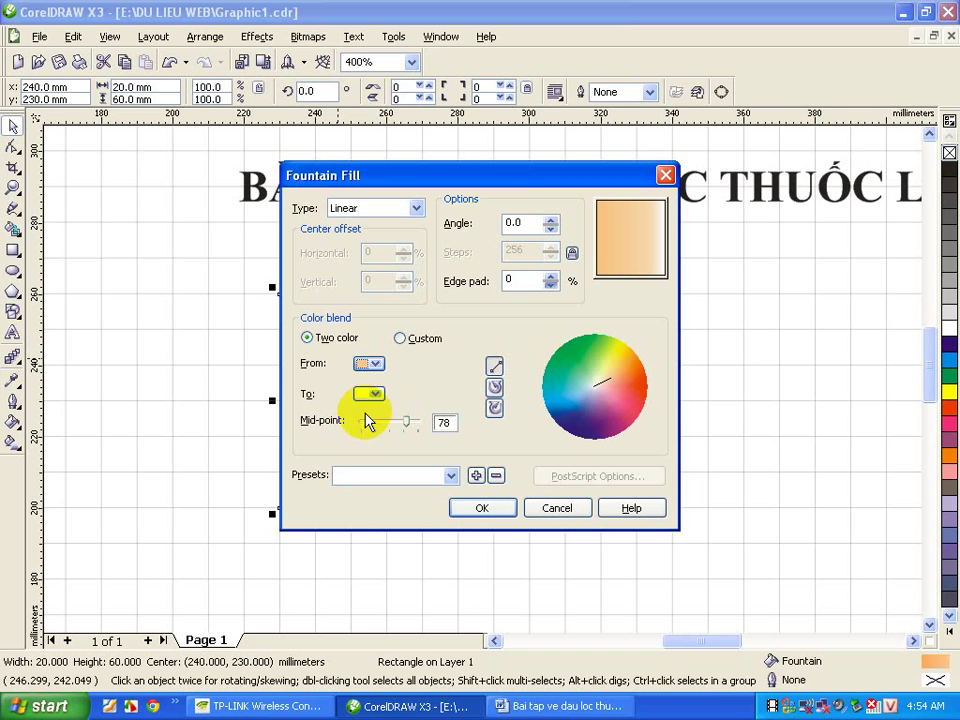
pyautogui.moveTo(405, 421); pyautogui.dragTo(396, 422)
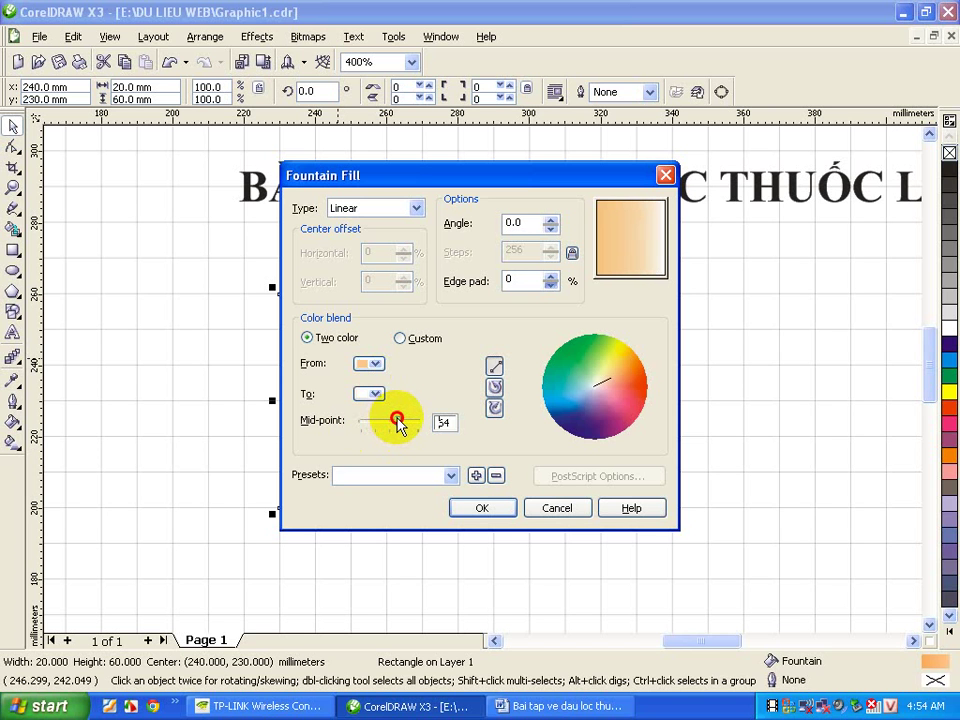
# Step: Set the gradient start colour to orange, fine-tune the mid-point, and apply it
pyautogui.click(376, 364)
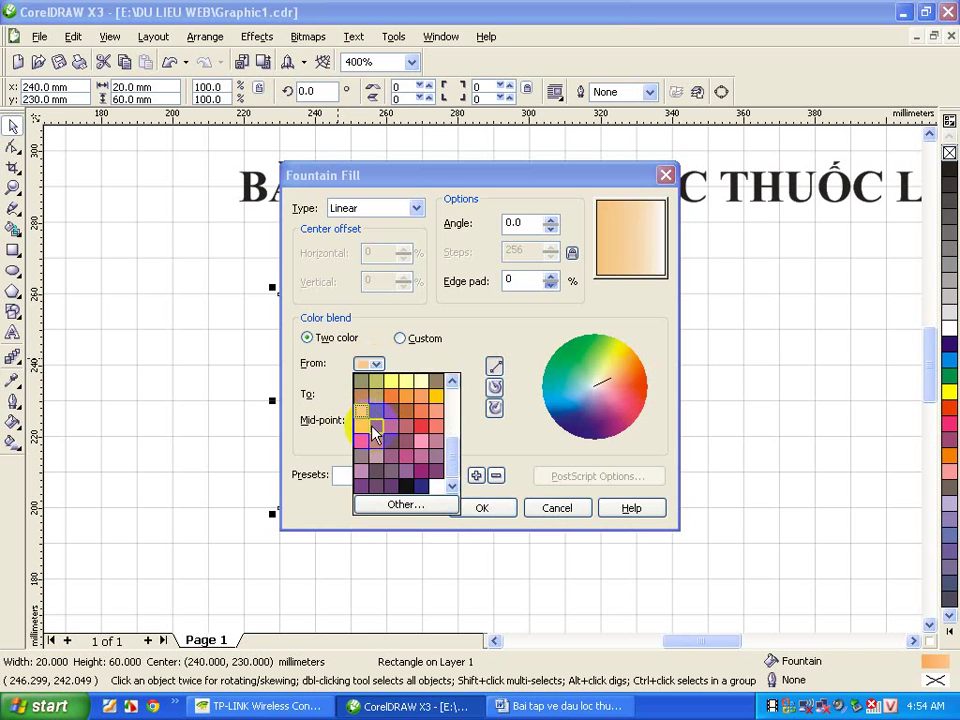
pyautogui.click(404, 400)
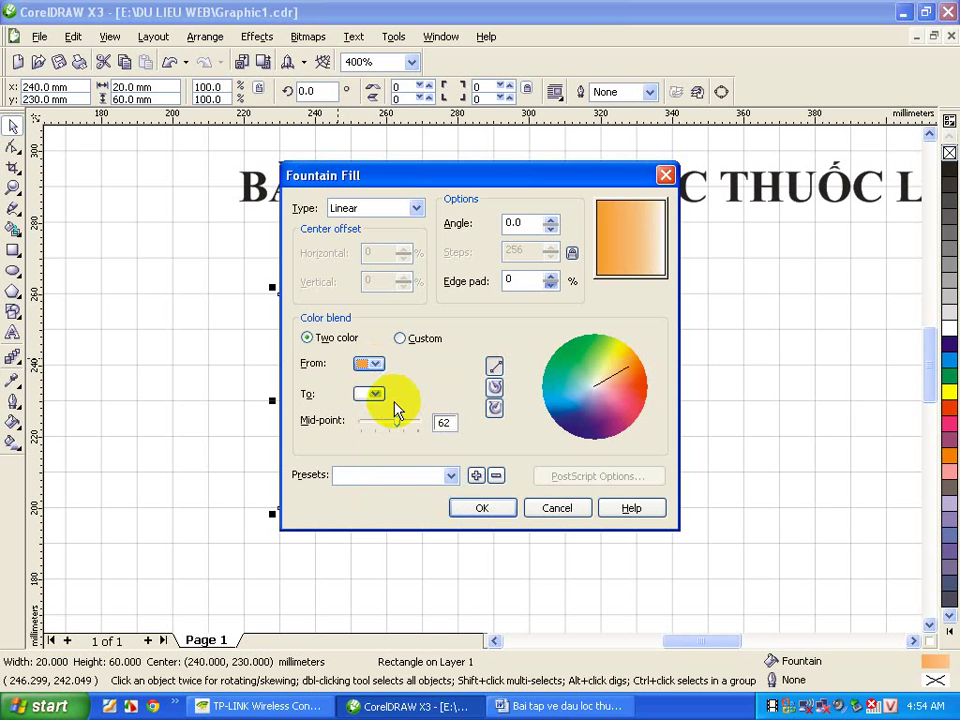
pyautogui.moveTo(396, 426); pyautogui.dragTo(386, 421)
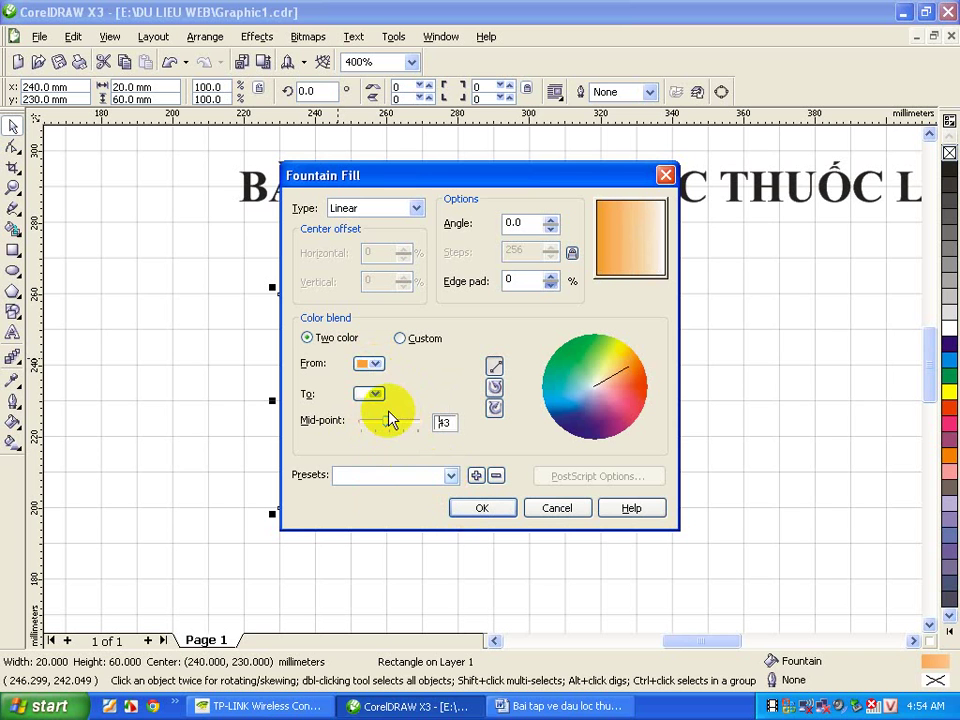
pyautogui.click(378, 394)
pyautogui.click(377, 396)
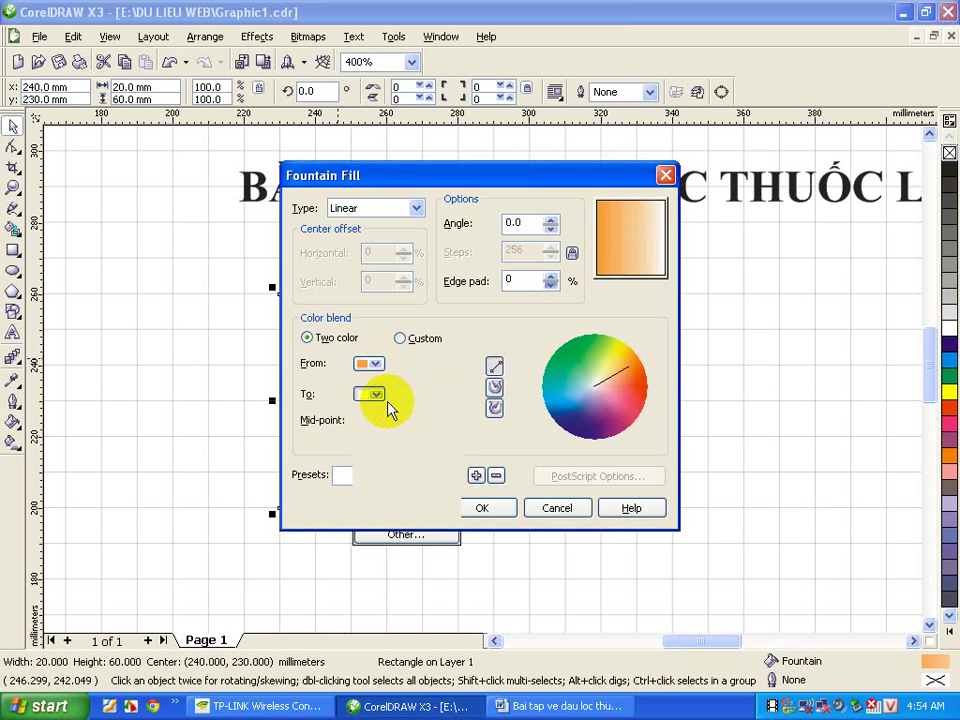
pyautogui.click(482, 508)
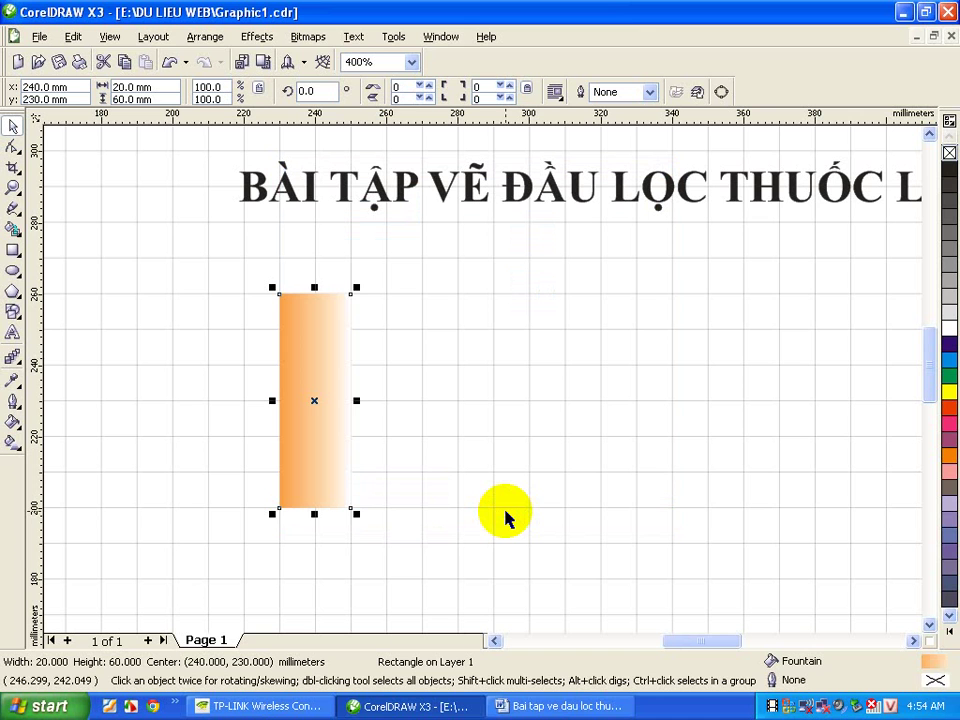
# Step: Add the line 'B6. Vẽ hình E líp' below B5 in Word, then return to CorelDRAW
pyautogui.click(560, 706)
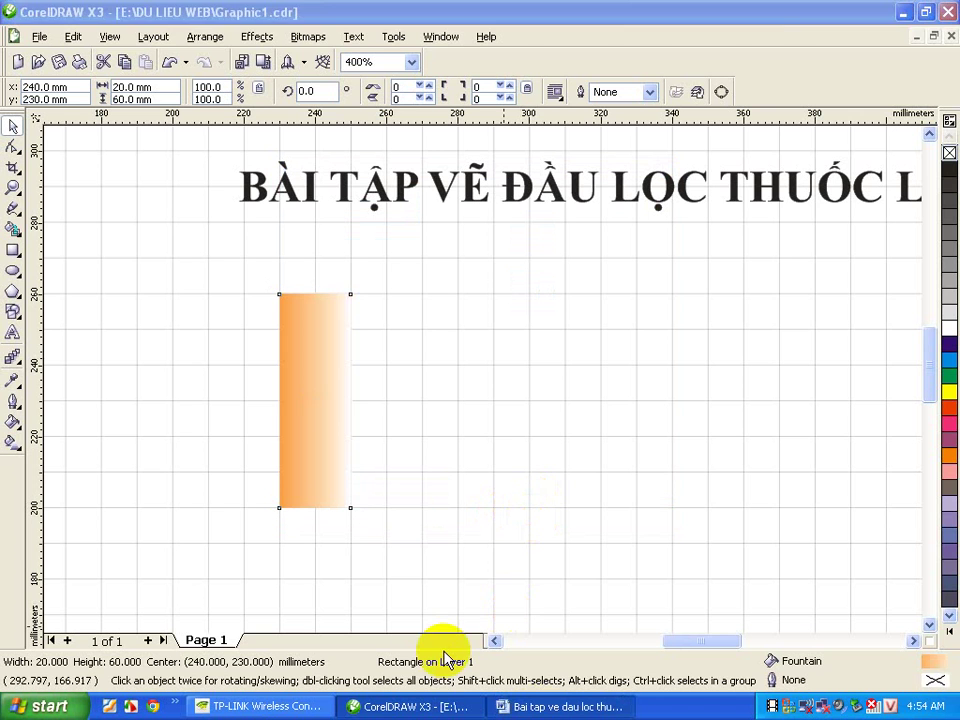
pyautogui.press('Return')
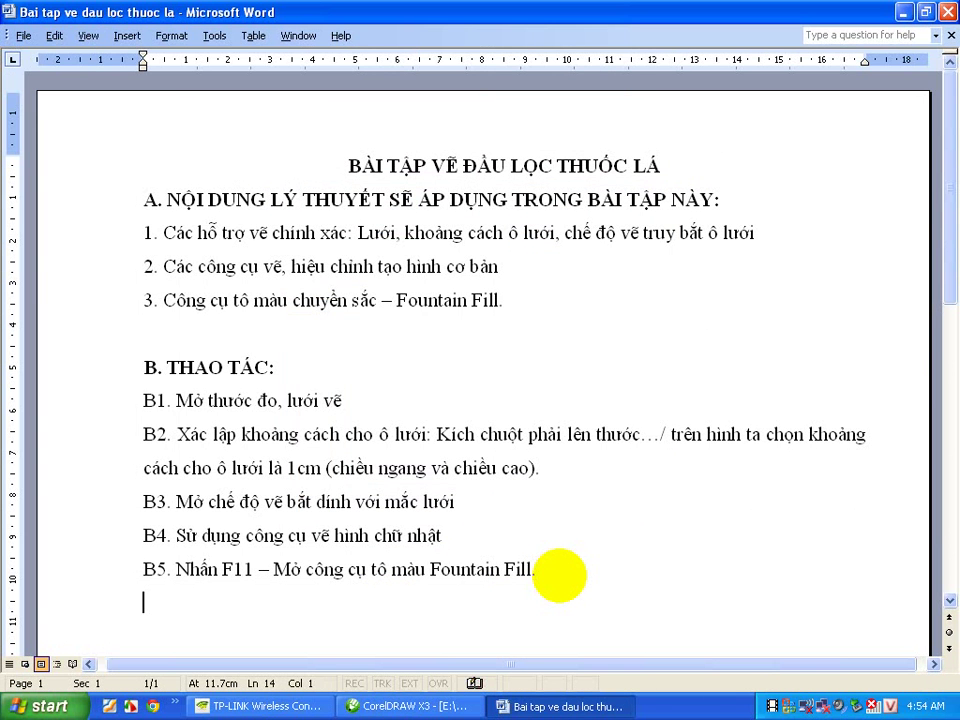
pyautogui.write('B6. ')
pyautogui.write('Vẽ')
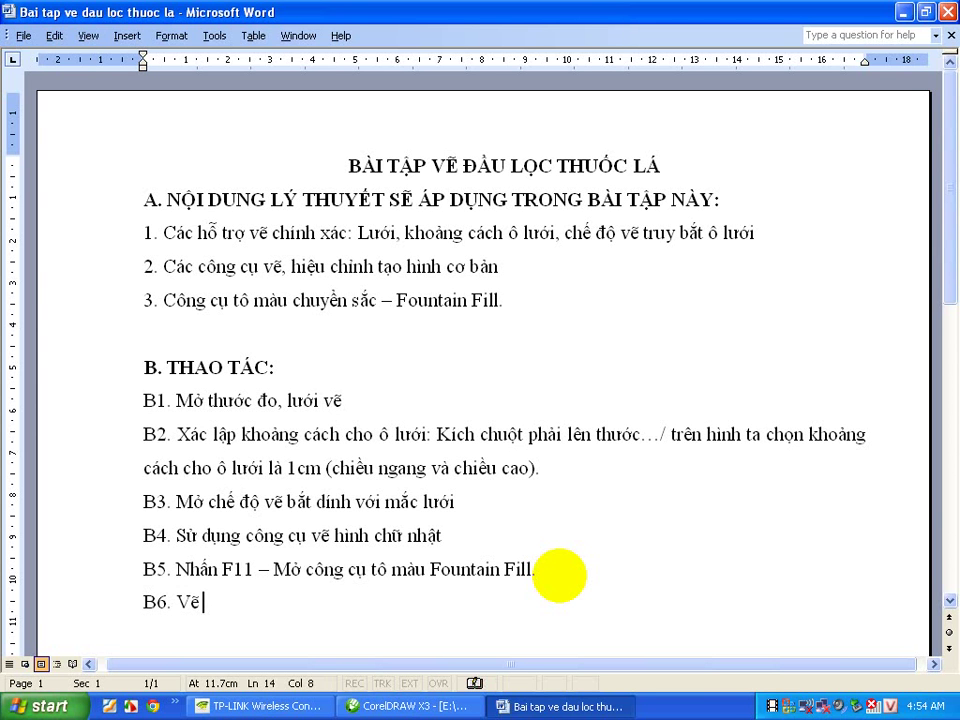
pyautogui.write(' hình ')
pyautogui.write('E l')
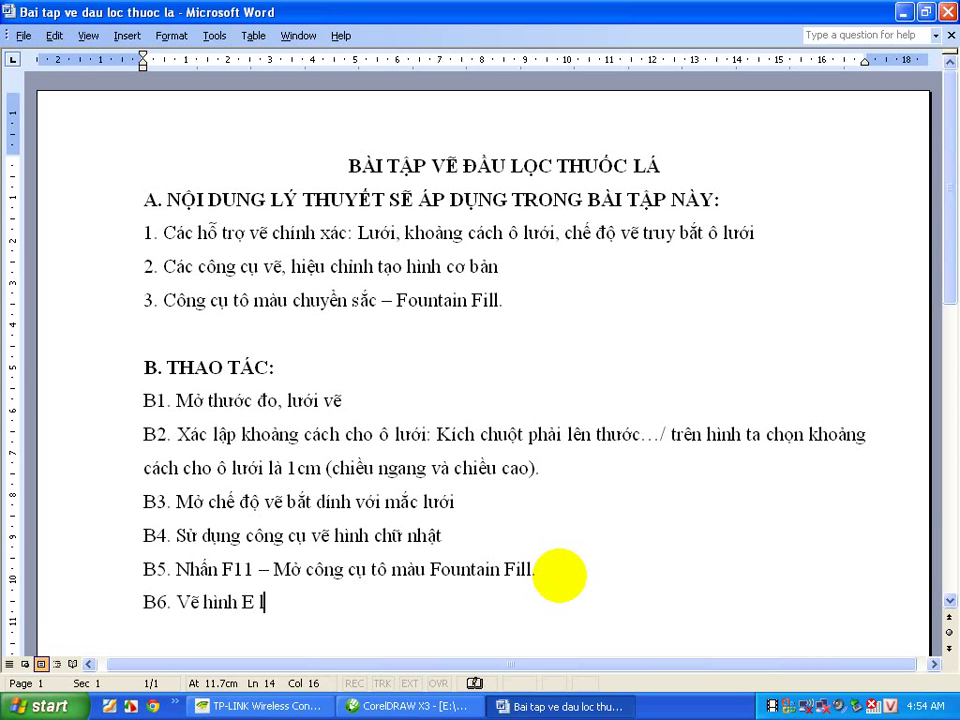
pyautogui.write('íp')
pyautogui.click(469, 716)
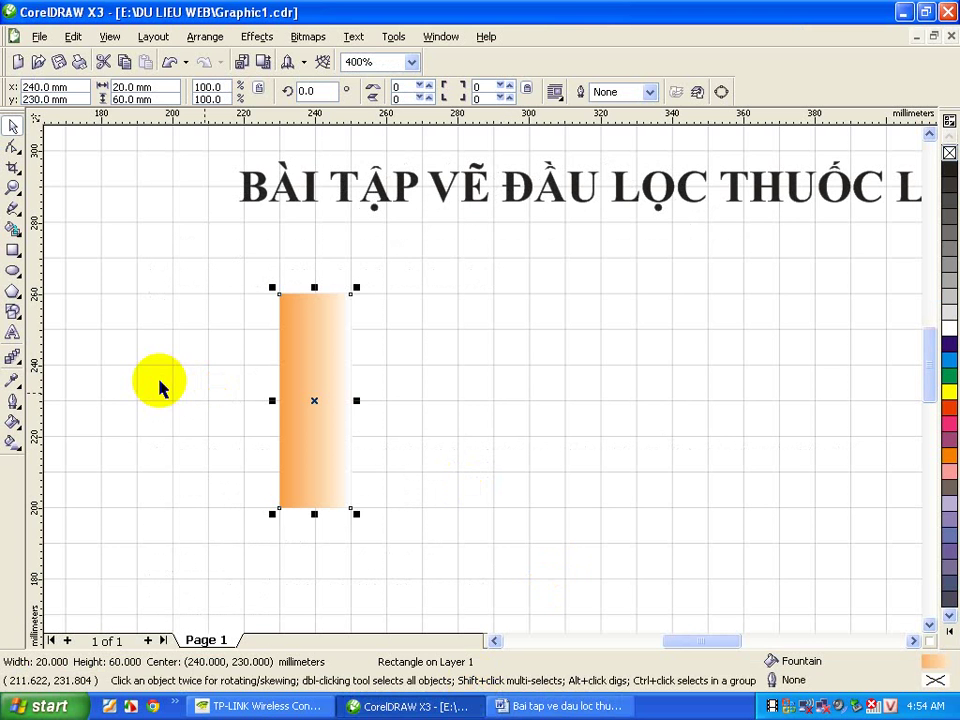
# Step: Draw a 20 × 10 mm ellipse and move it onto the rectangle's top edge
pyautogui.click(16, 270)
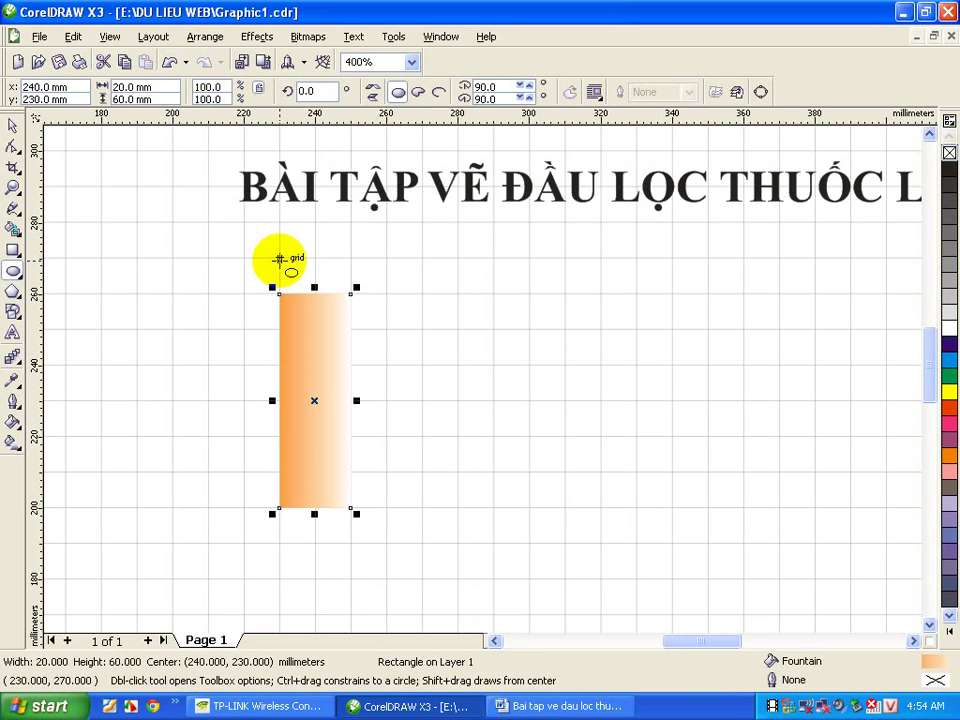
pyautogui.moveTo(279, 259); pyautogui.dragTo(351, 293)
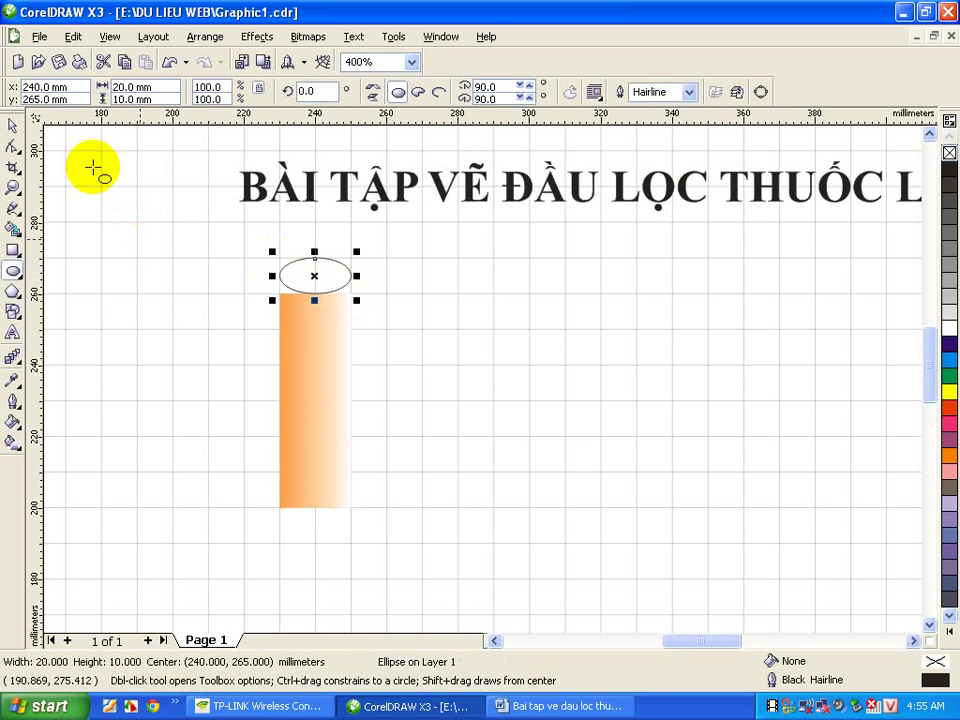
pyautogui.click(13, 125)
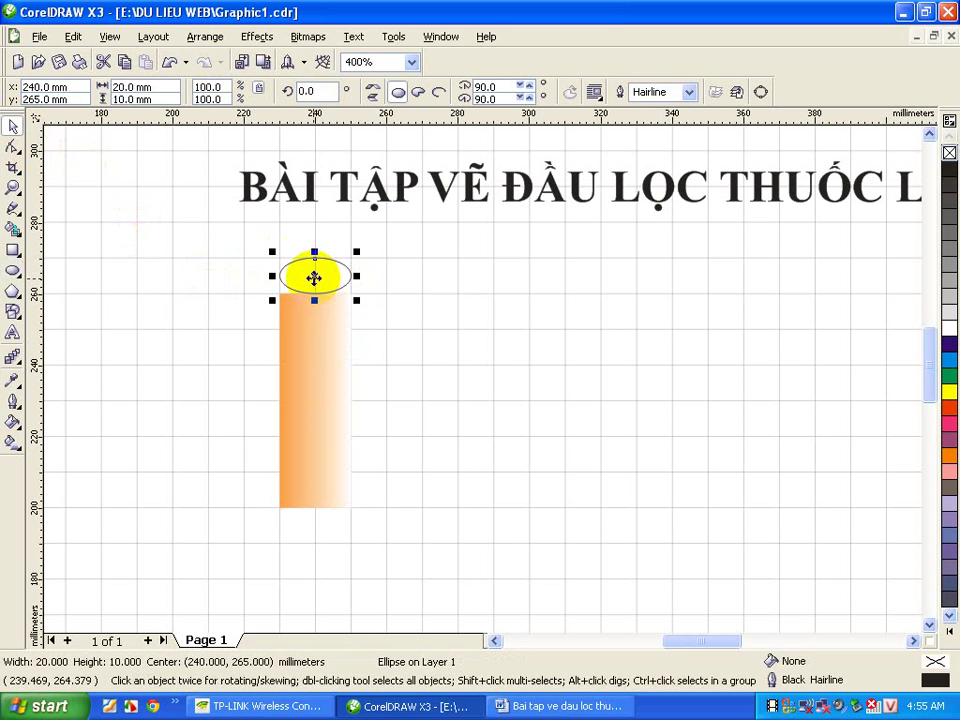
pyautogui.moveTo(314, 275); pyautogui.dragTo(314, 292)
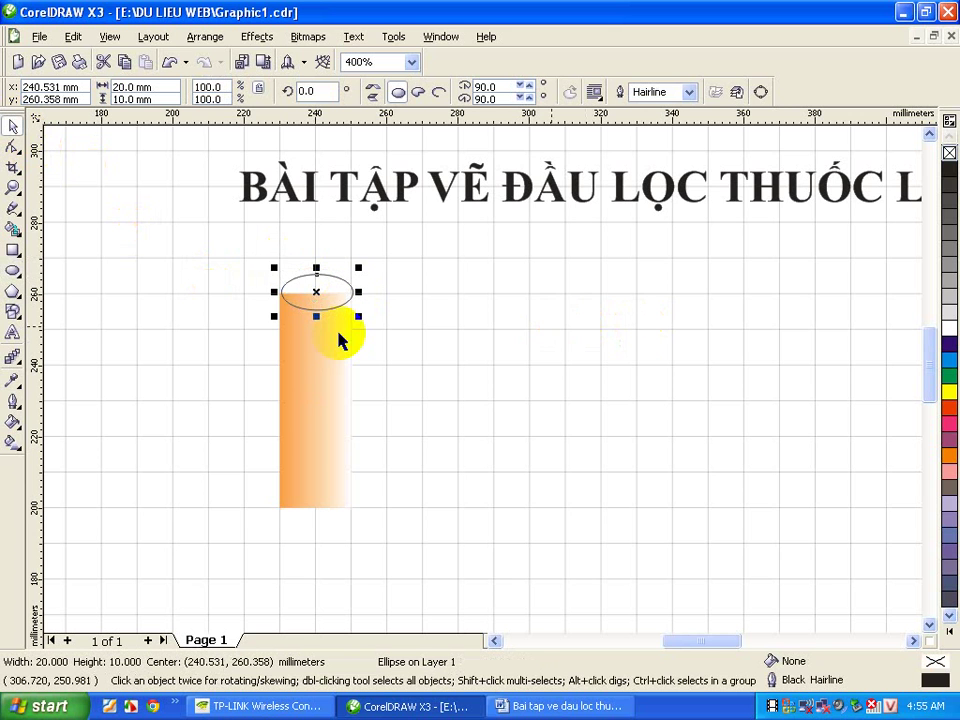
# Step: Centre the ellipse on the rectangle's top edge and fill it white
pyautogui.scroll(2, 338, 340)
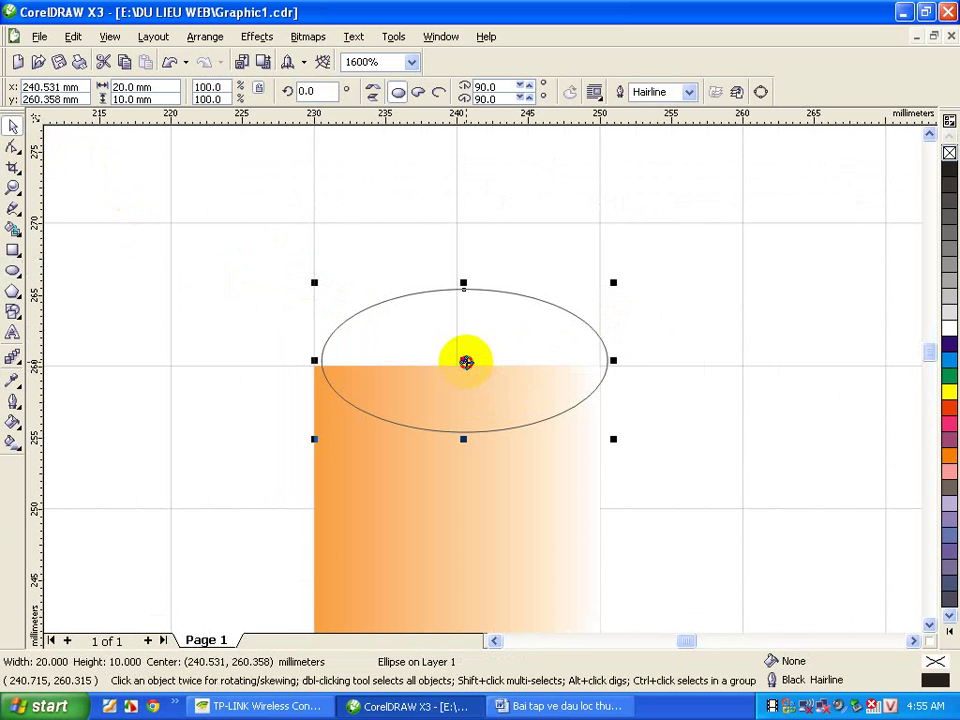
pyautogui.moveTo(466, 362); pyautogui.dragTo(454, 363)
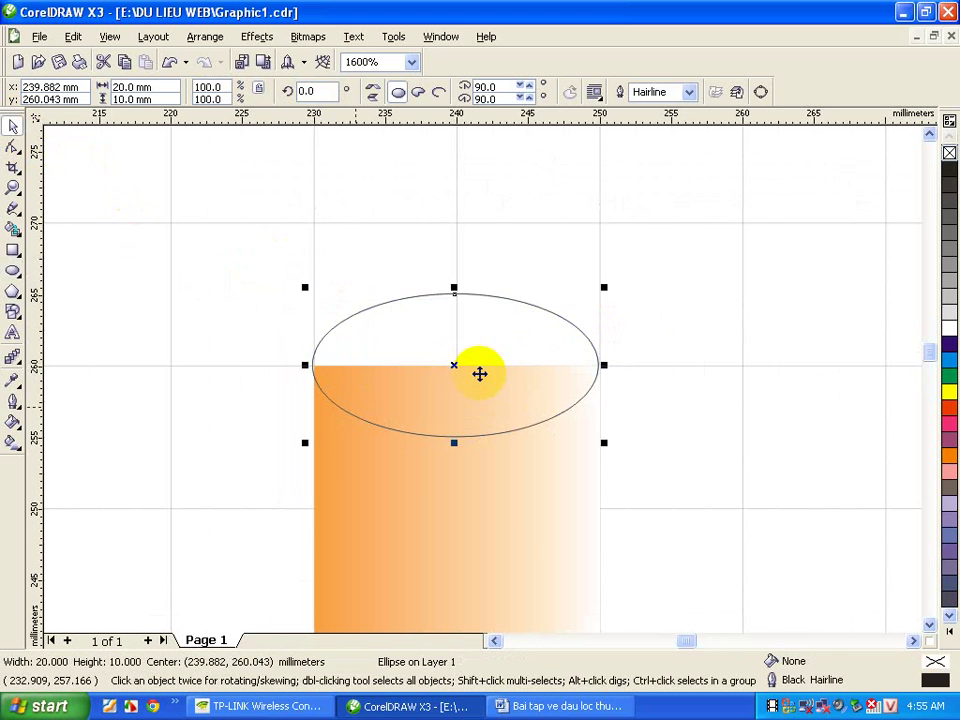
pyautogui.scroll(2, 440, 330)
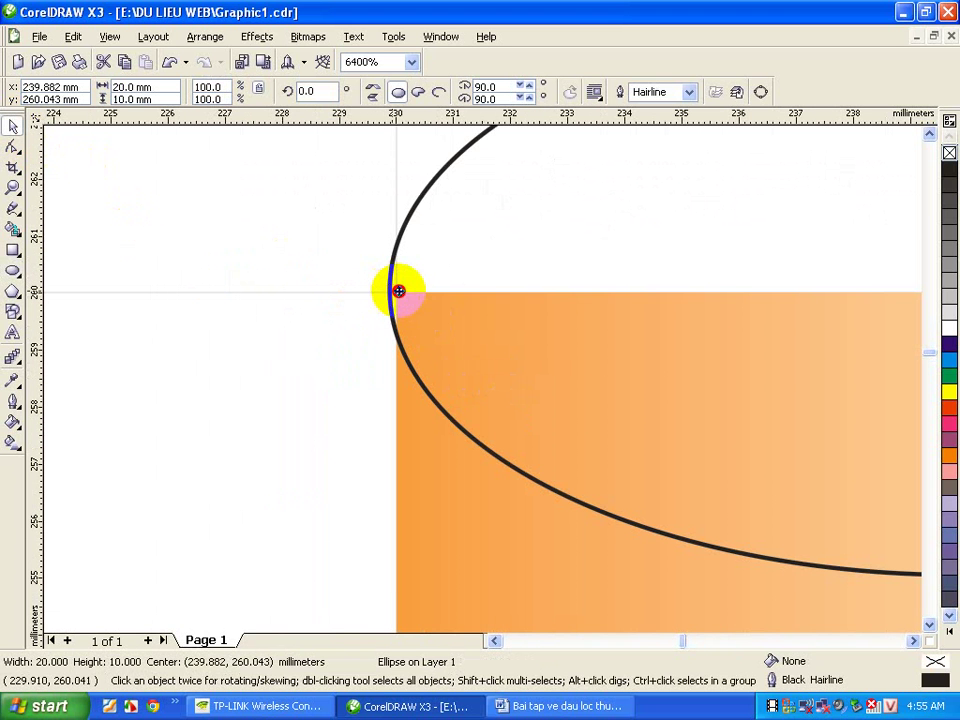
pyautogui.moveTo(390, 300); pyautogui.dragTo(398, 303)
pyautogui.scroll(-3, 456, 376)
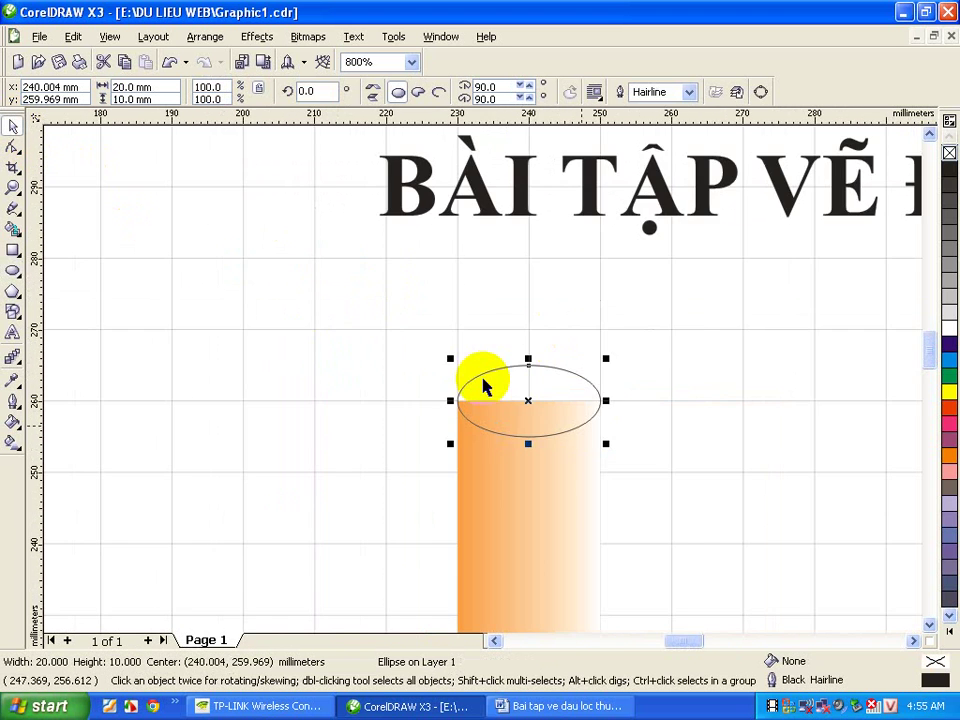
pyautogui.scroll(1, 700, 395)
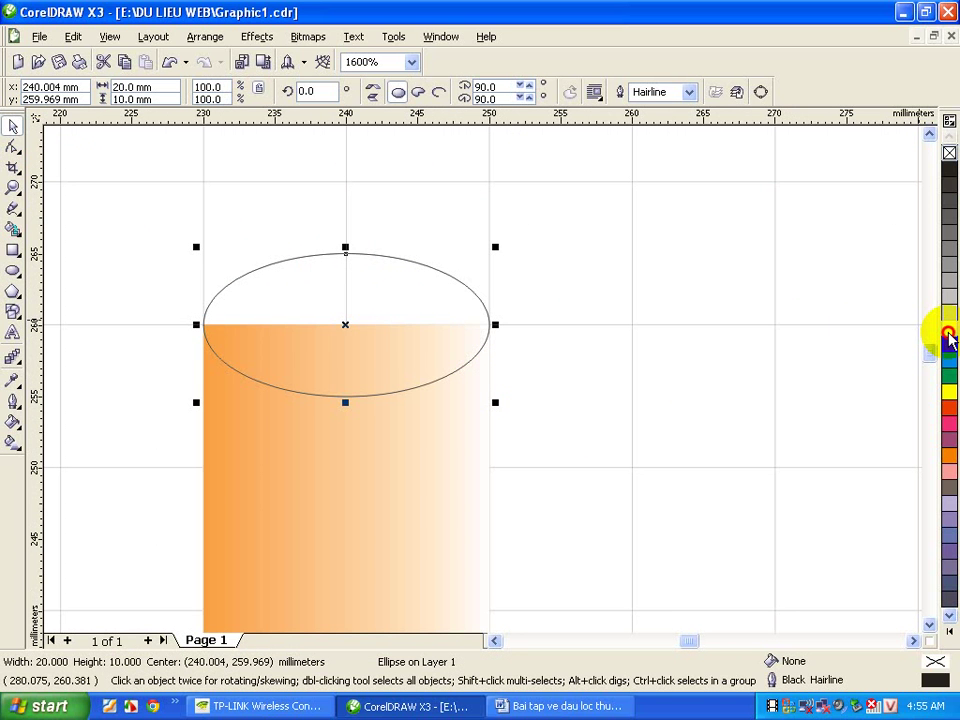
pyautogui.click(946, 335)
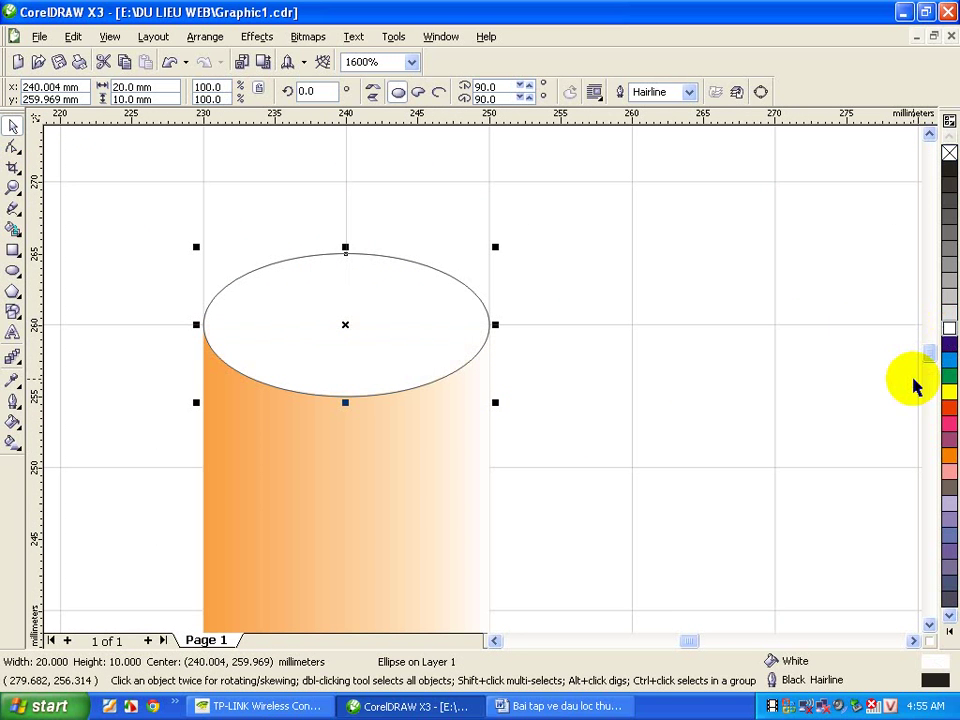
# Step: Append ', tô màu trắng' to step B6 in the Word notes
pyautogui.click(567, 706)
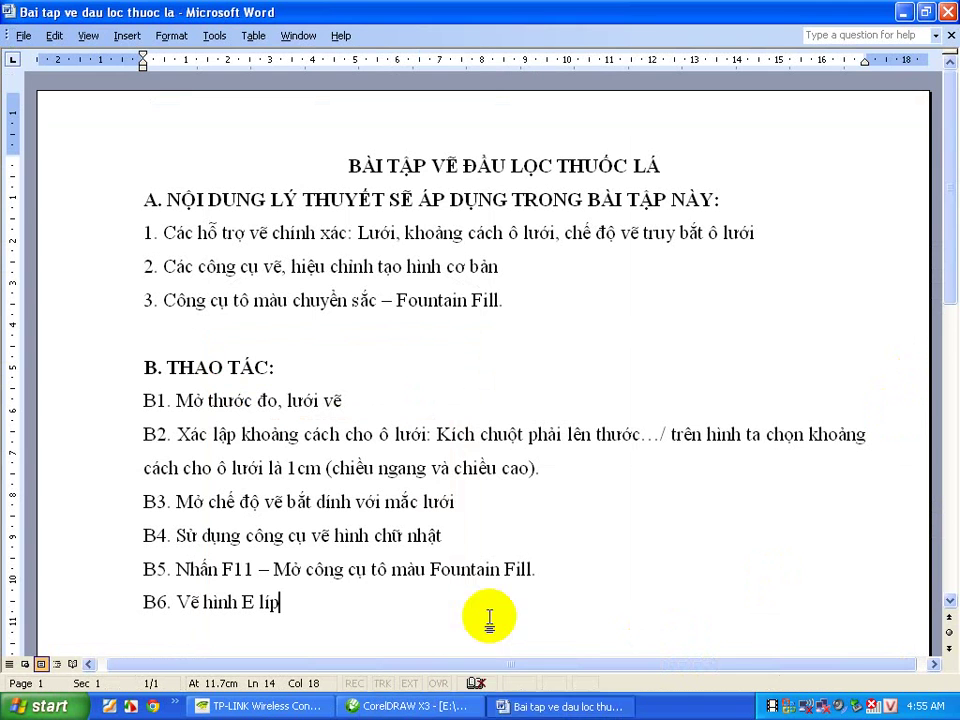
pyautogui.write(',')
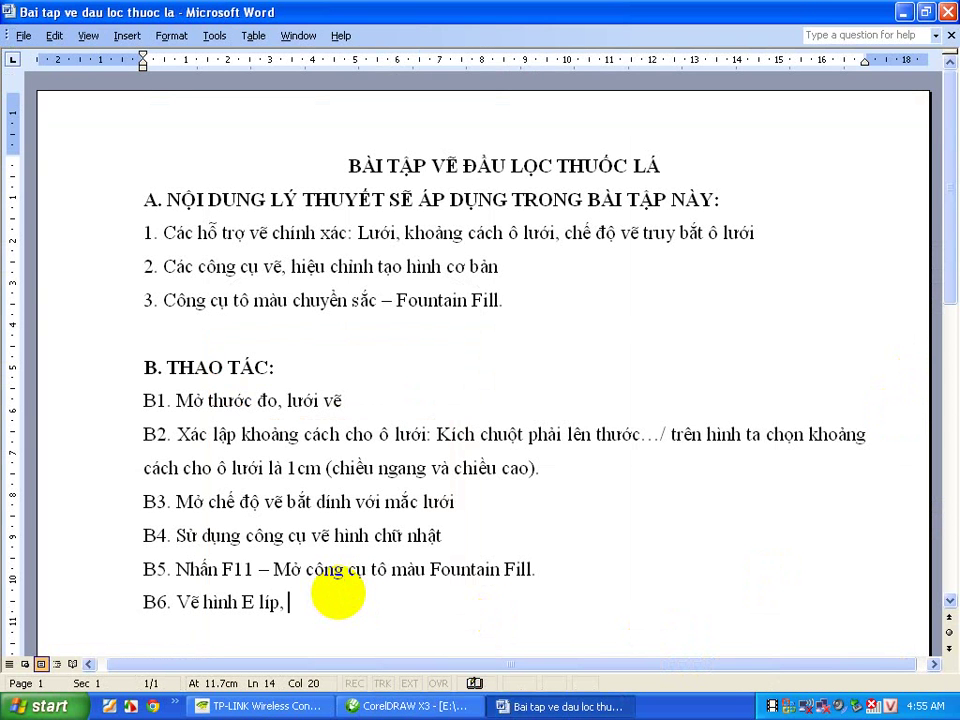
pyautogui.write(' tô mà')
pyautogui.write('u trắng')
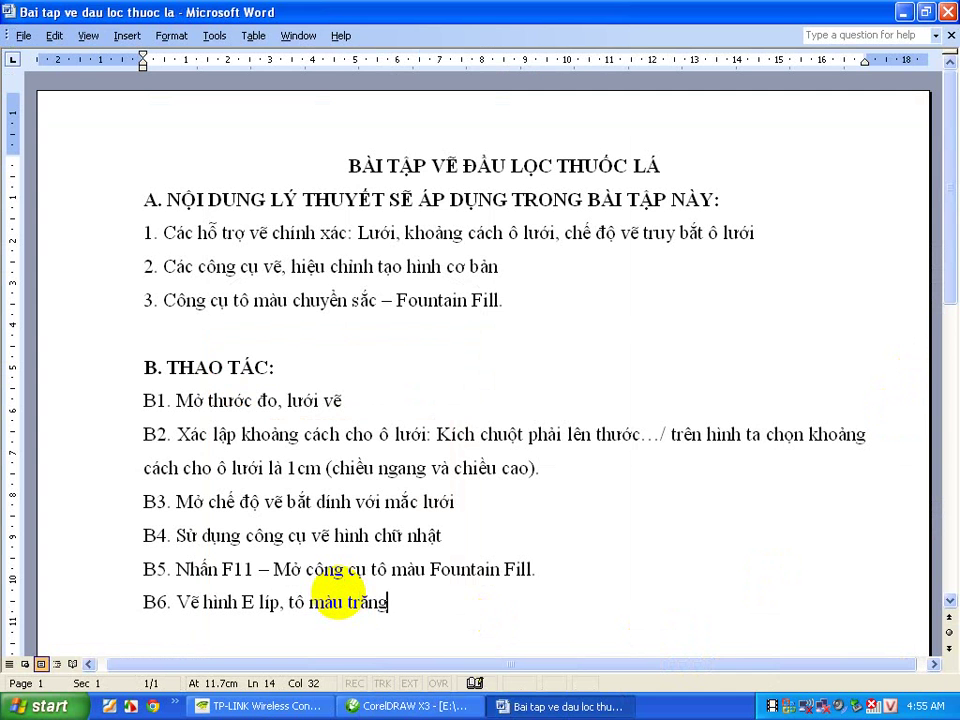
pyautogui.click(400, 706)
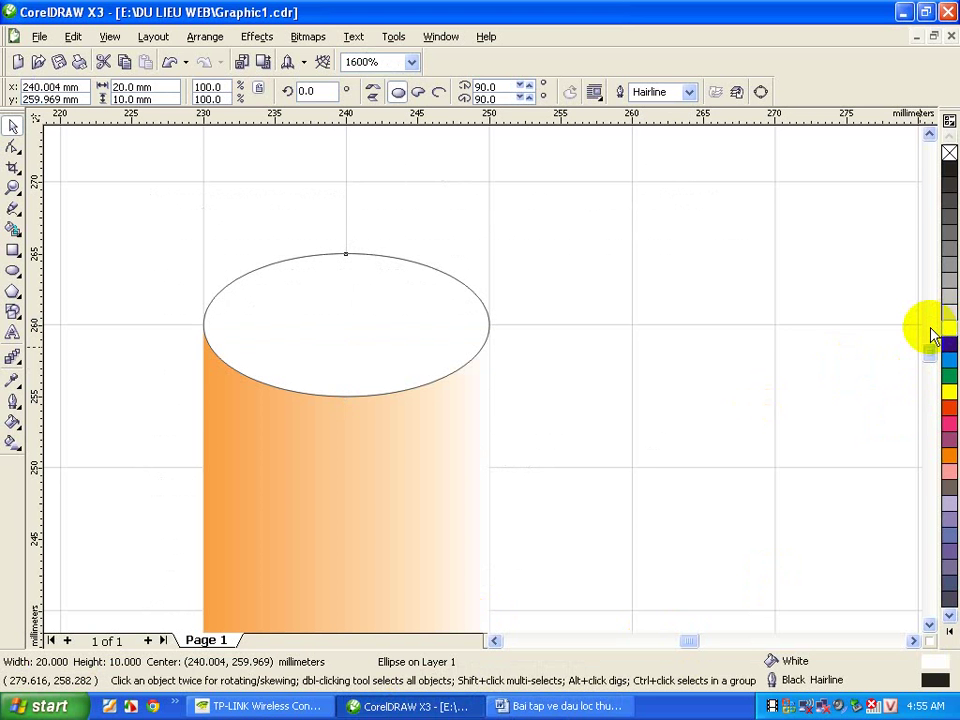
# Step: Remove the top ellipse's outline, zoom out, and bring Word back to the front
pyautogui.rightClick(947, 155)
pyautogui.scroll(-1, 476, 369)
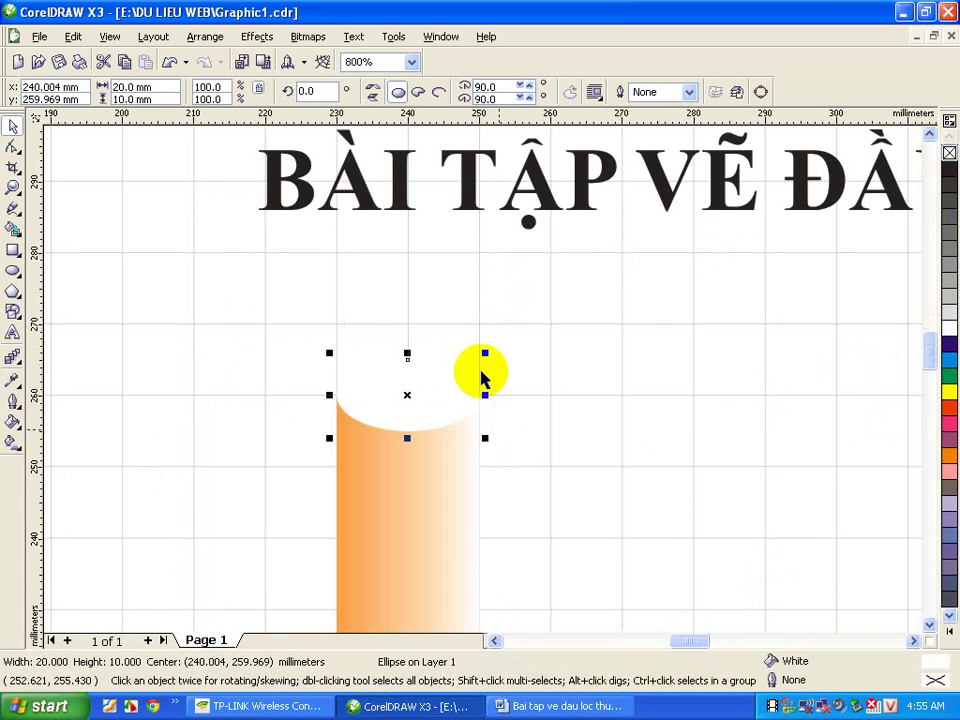
pyautogui.scroll(-1, 484, 377)
pyautogui.click(527, 708)
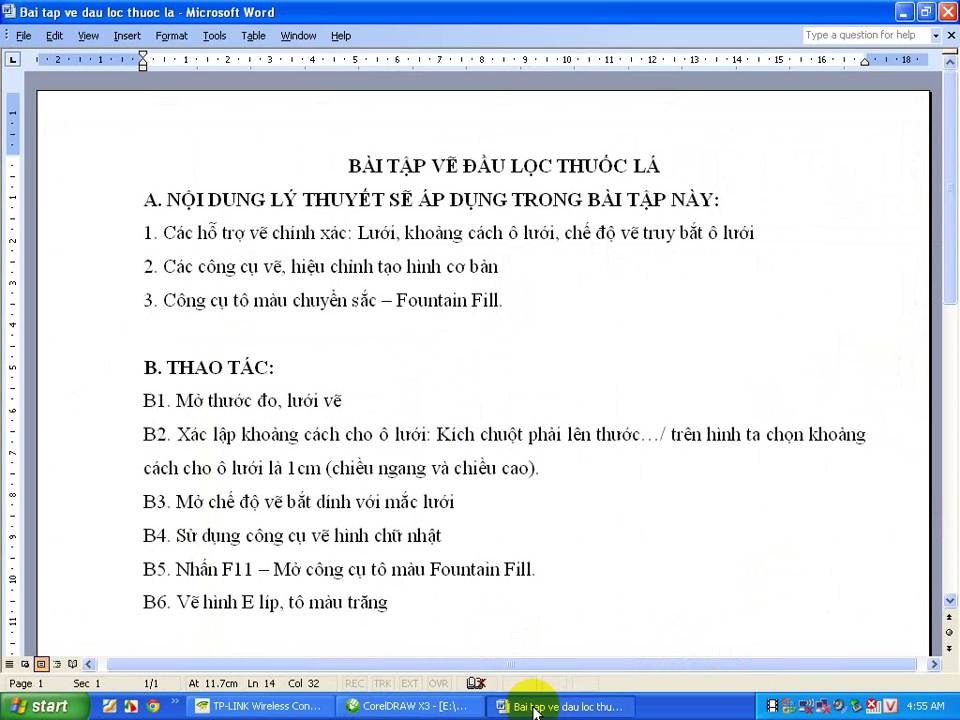
# Step: Type step B7 on grouping both shapes with Ctrl + G or the Properties bar option
pyautogui.press('Return')
pyautogui.write('B7')
pyautogui.write('. Nhó')
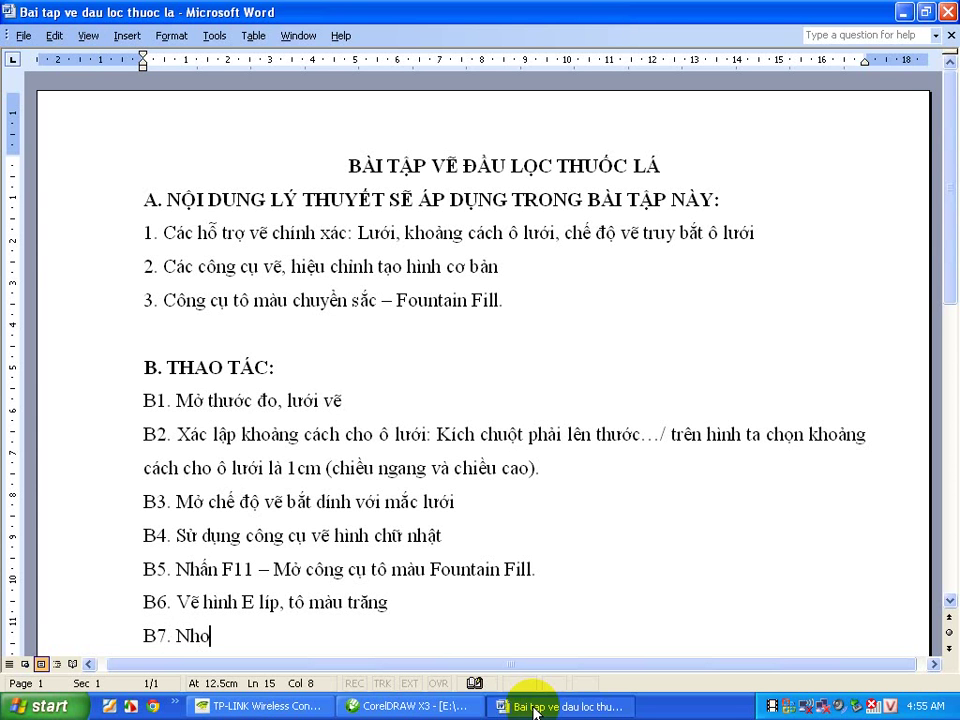
pyautogui.write('m')
pyautogui.write('2 hình')
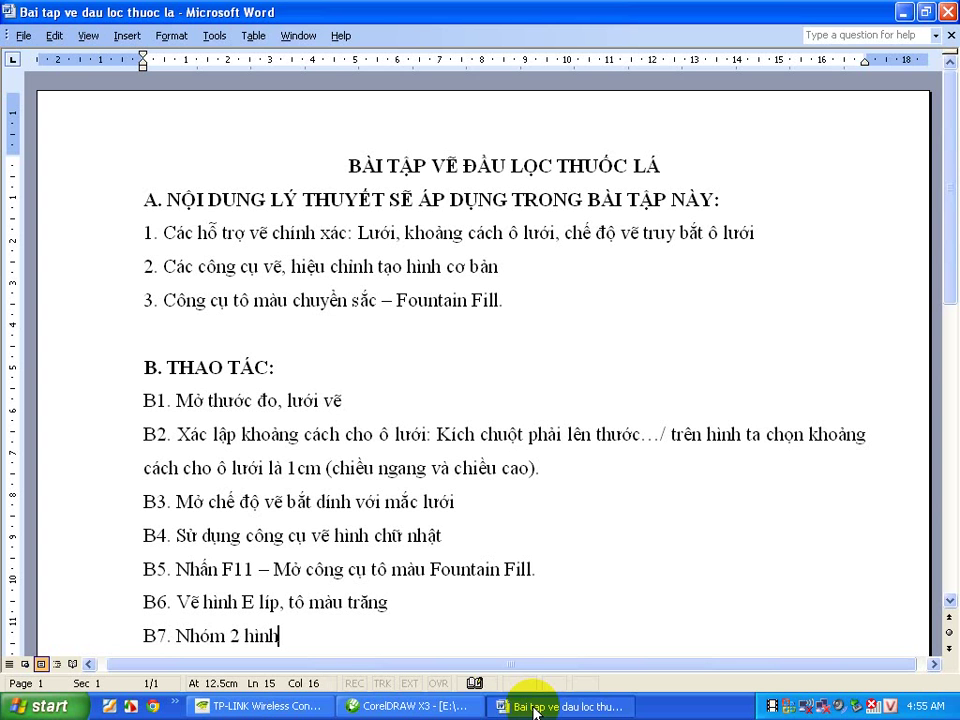
pyautogui.write(' v')
pyautogui.write('ẽ: C')
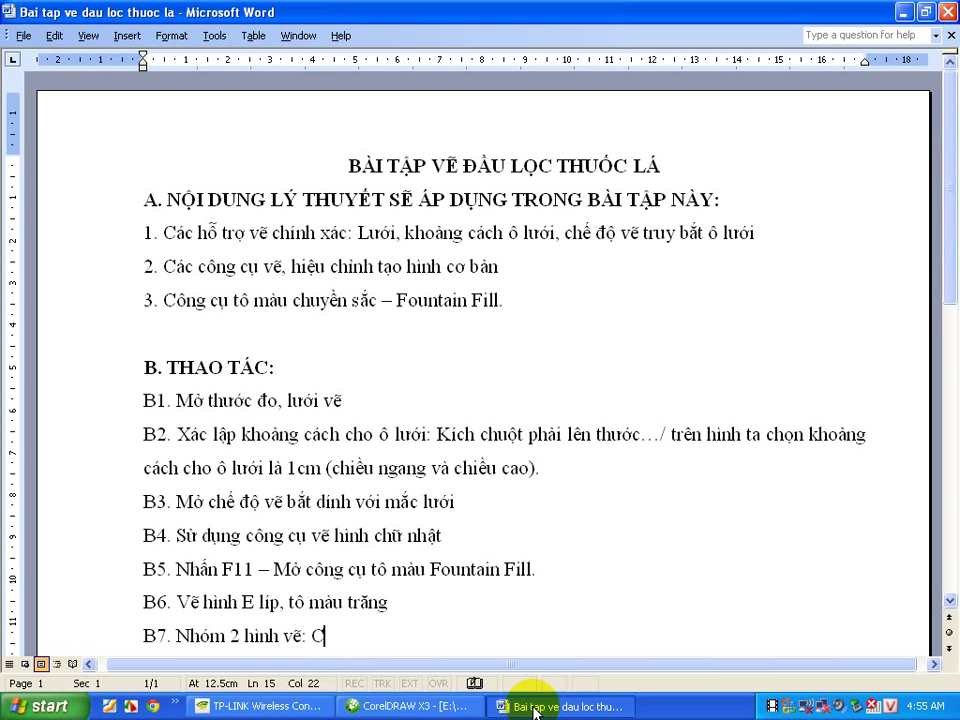
pyautogui.write('họn2')
pyautogui.write(' hình')
pyautogui.write('ẽ')
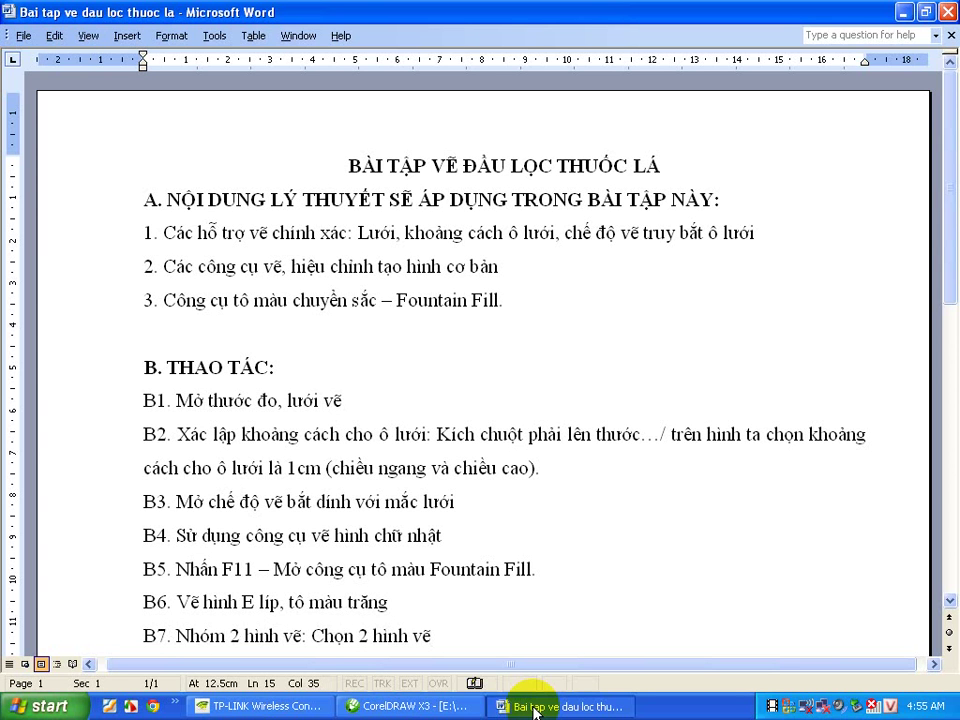
pyautogui.write('hân')
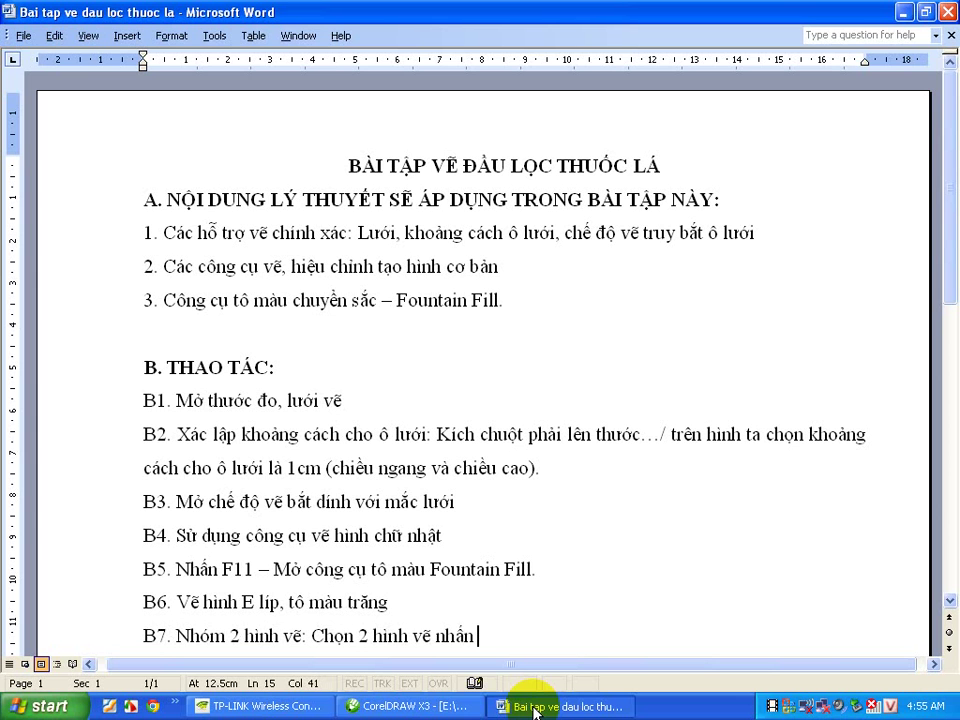
pyautogui.write('Ct')
pyautogui.write('rl + G ')
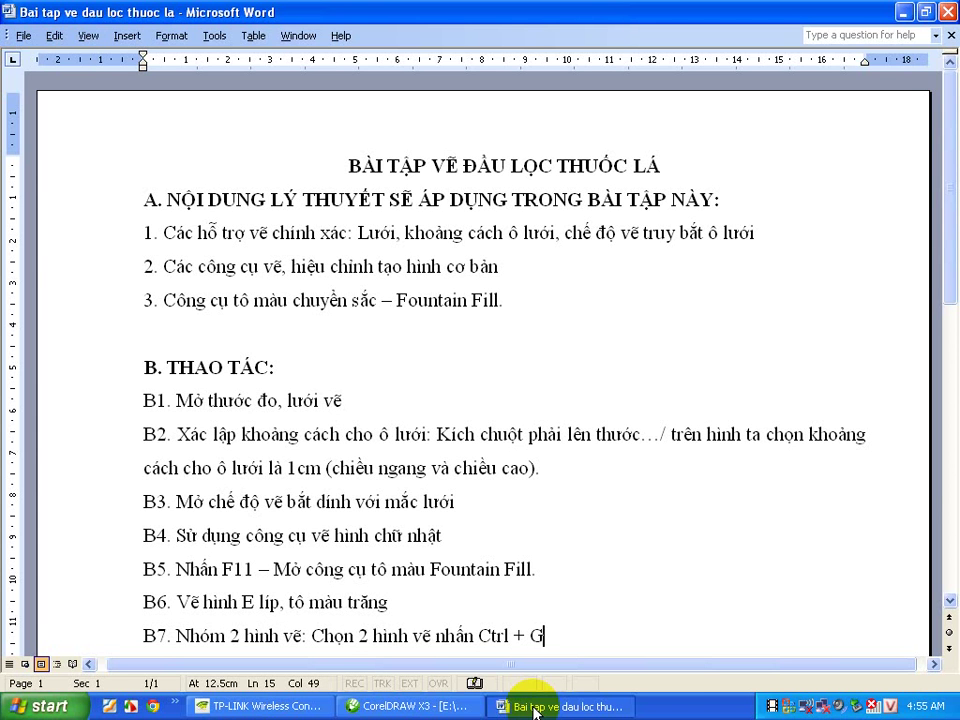
pyautogui.write('ho')
pyautogui.write('ặc thao')
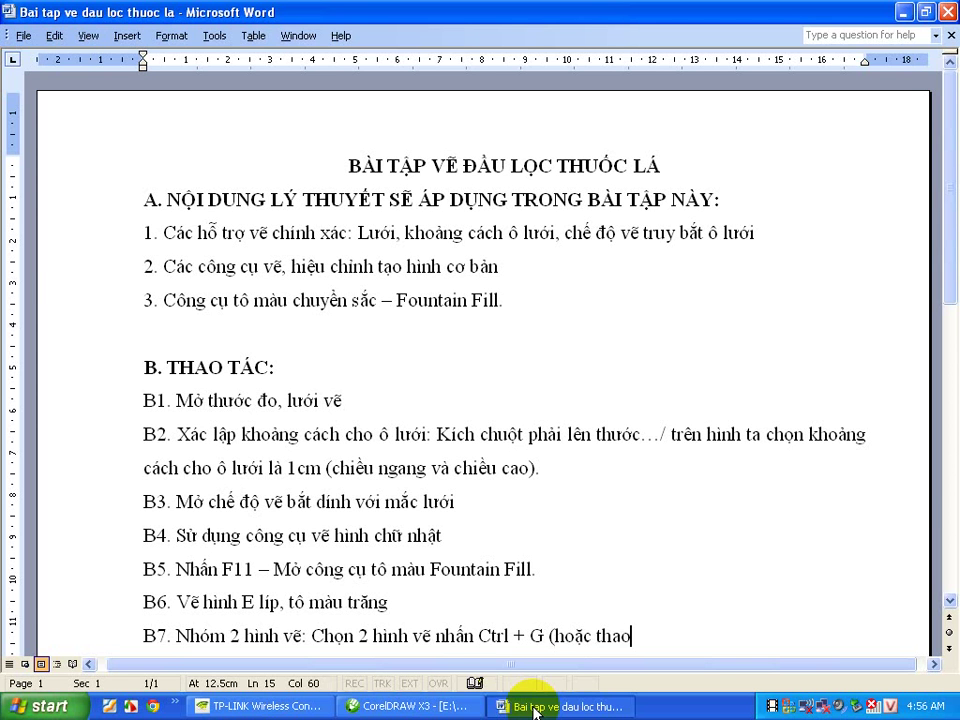
pyautogui.press('BackSpace')
pyautogui.press('BackSpace')
pyautogui.press('BackSpace')
pyautogui.press('BackSpace')
pyautogui.write('chon t')
pyautogui.write('ùy chon nhó')
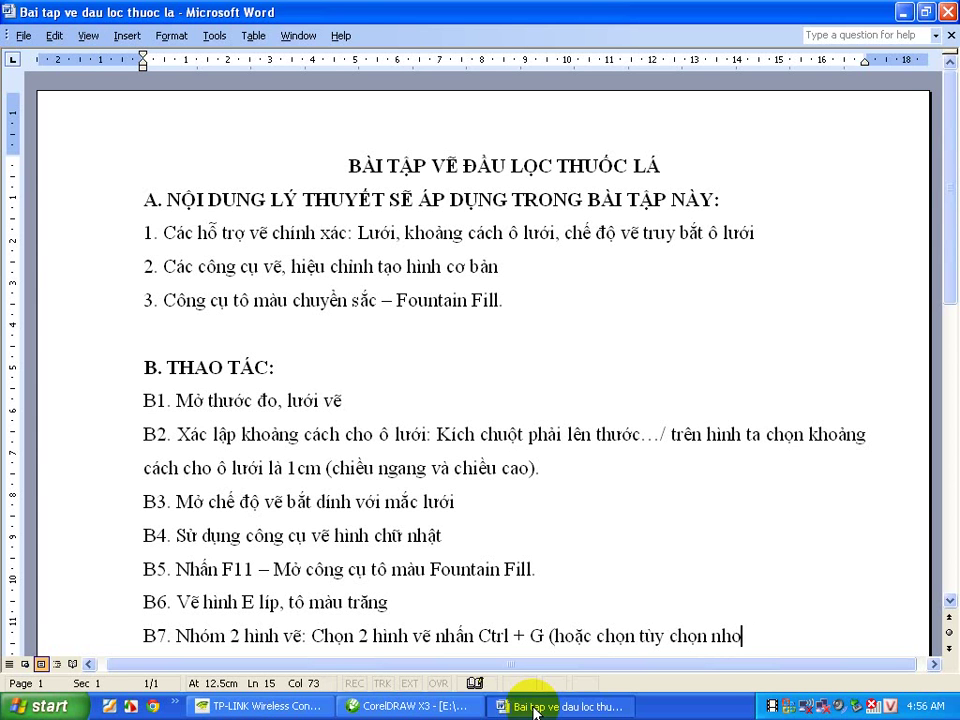
pyautogui.write('m tr')
pyautogui.write('ên thanh')
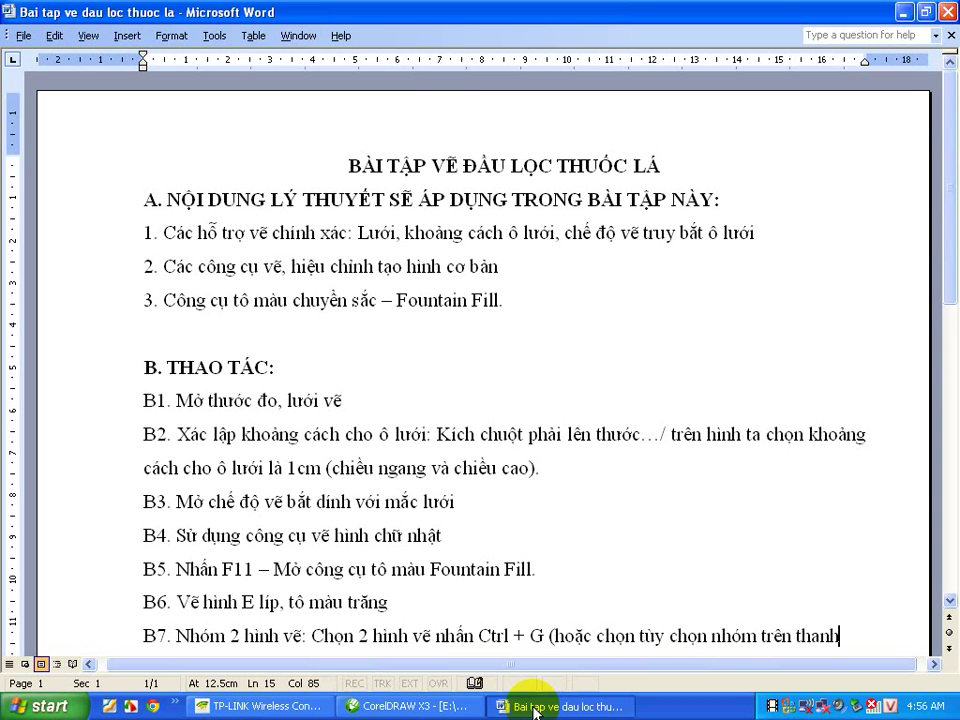
pyautogui.write(' Prope')
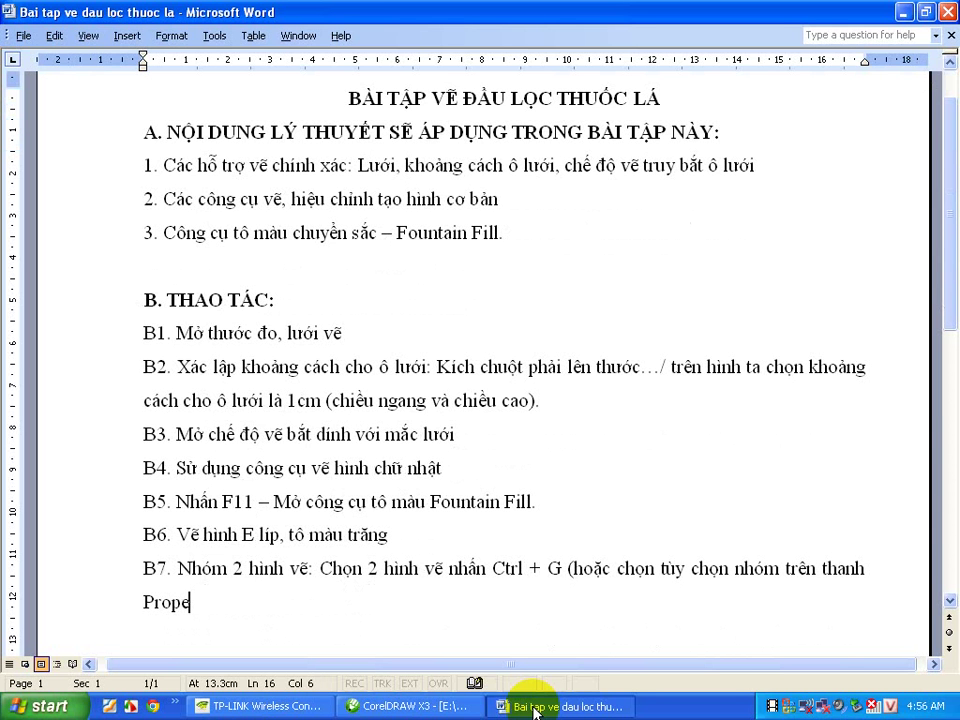
pyautogui.write('r')
pyautogui.write('e')
# Step: Group the white ellipse with the gradient rectangle, then return to Word
pyautogui.click(455, 706)
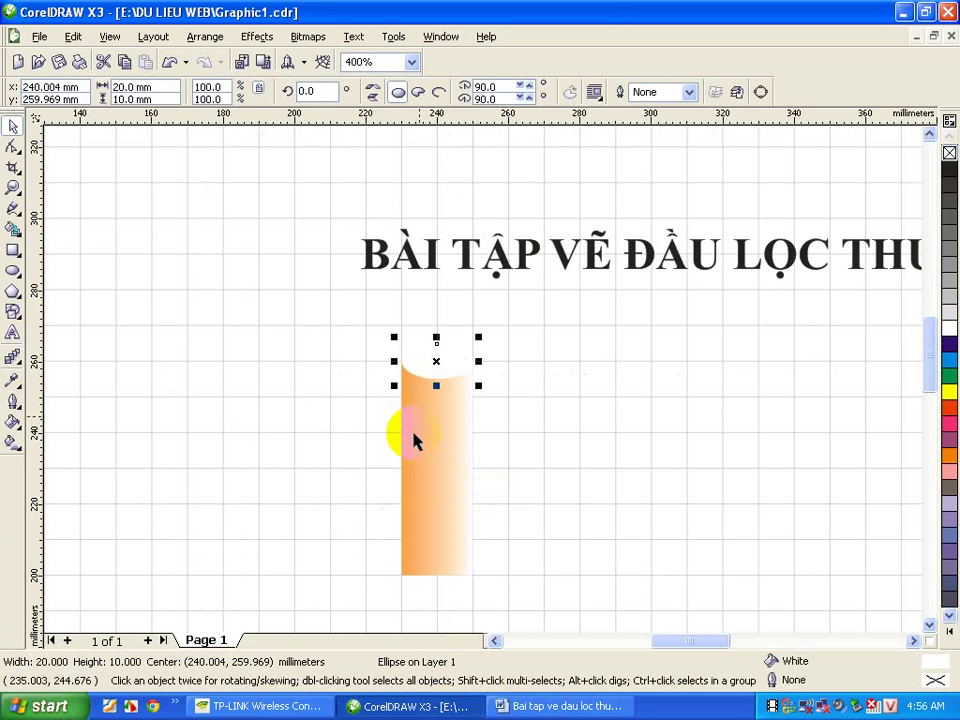
pyautogui.keyDown('shift'); pyautogui.click(423, 455); pyautogui.keyUp('shift')
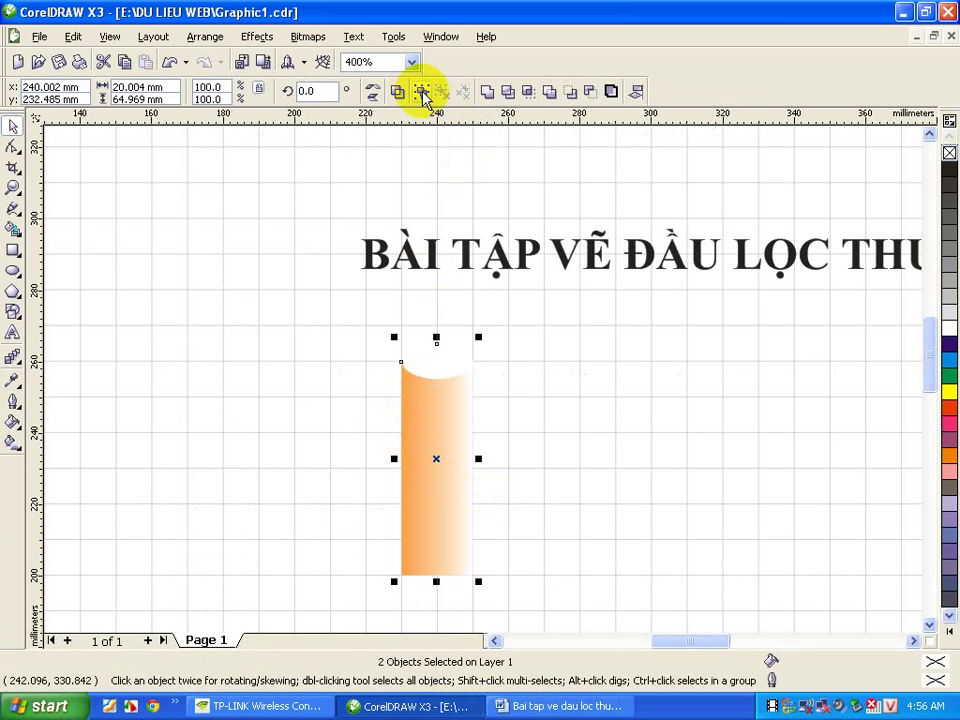
pyautogui.click(421, 92)
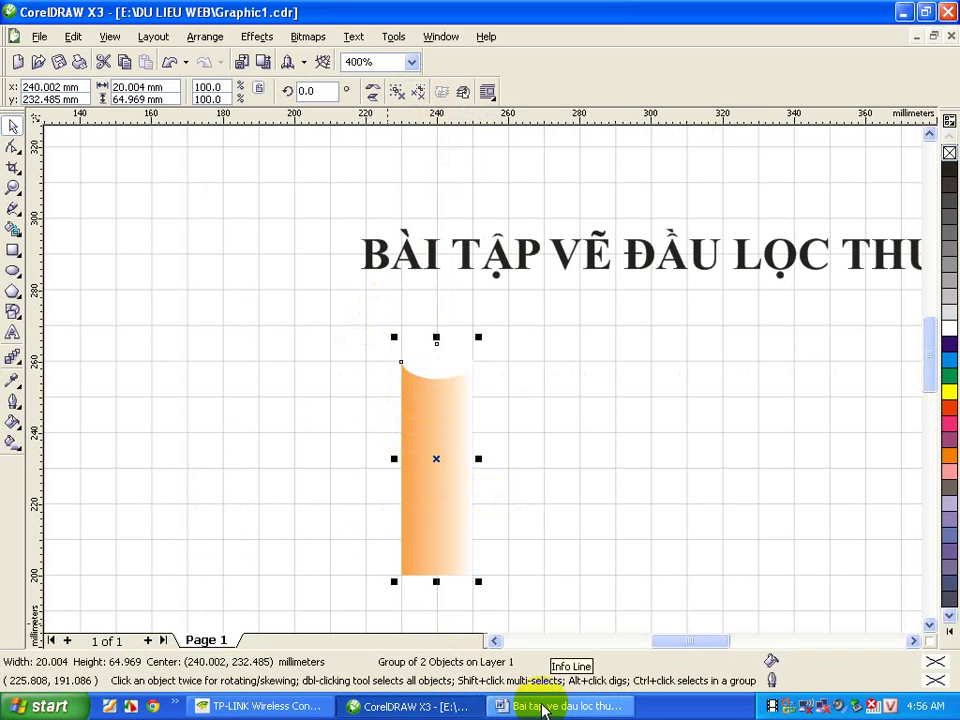
pyautogui.click(543, 708)
# Step: Add step B8 'Sao chép đối tượng thành mảng 10 đầu lọc' below B7, then return to CorelDRAW
pyautogui.press('Return')
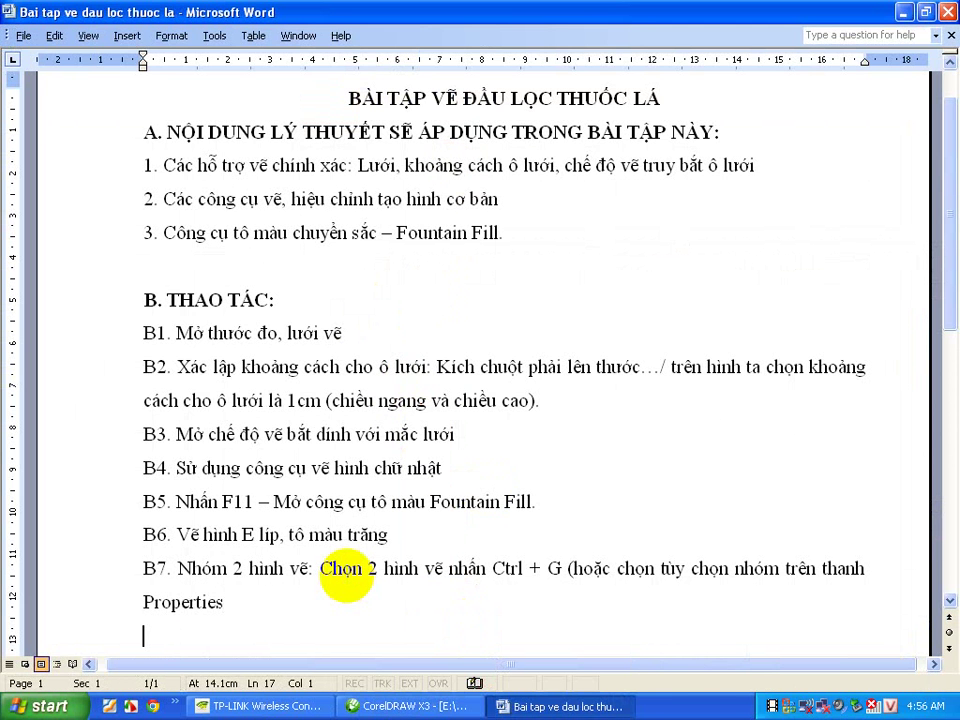
pyautogui.write('b')
pyautogui.press('BackSpace')
pyautogui.write('B8')
pyautogui.write('. Sao')
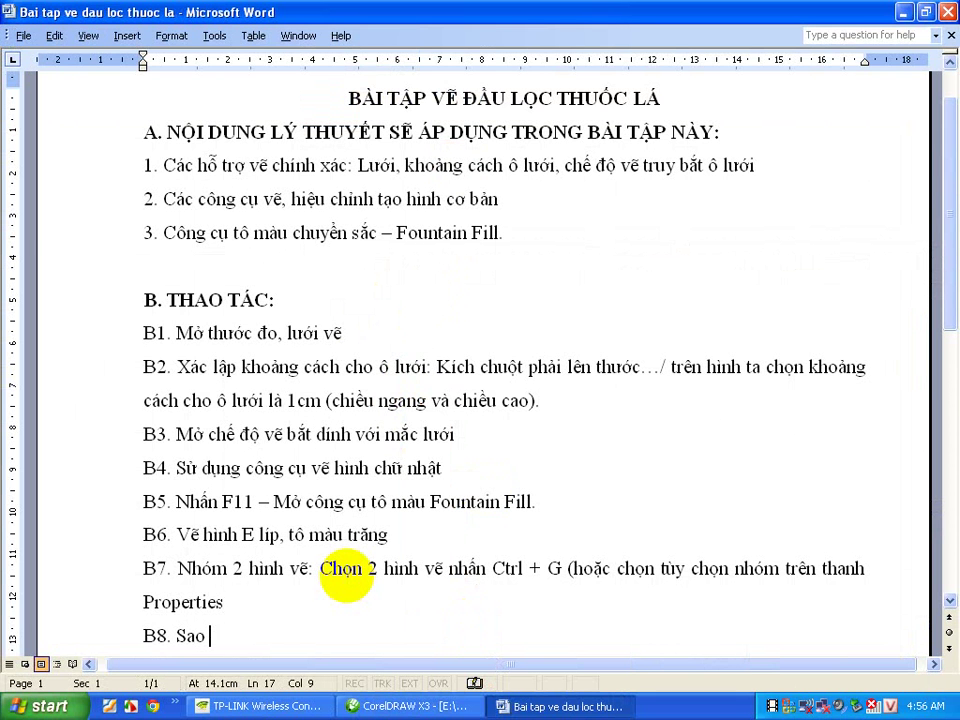
pyautogui.write('cheo')
pyautogui.write('p')
pyautogui.write(' đối tưong')
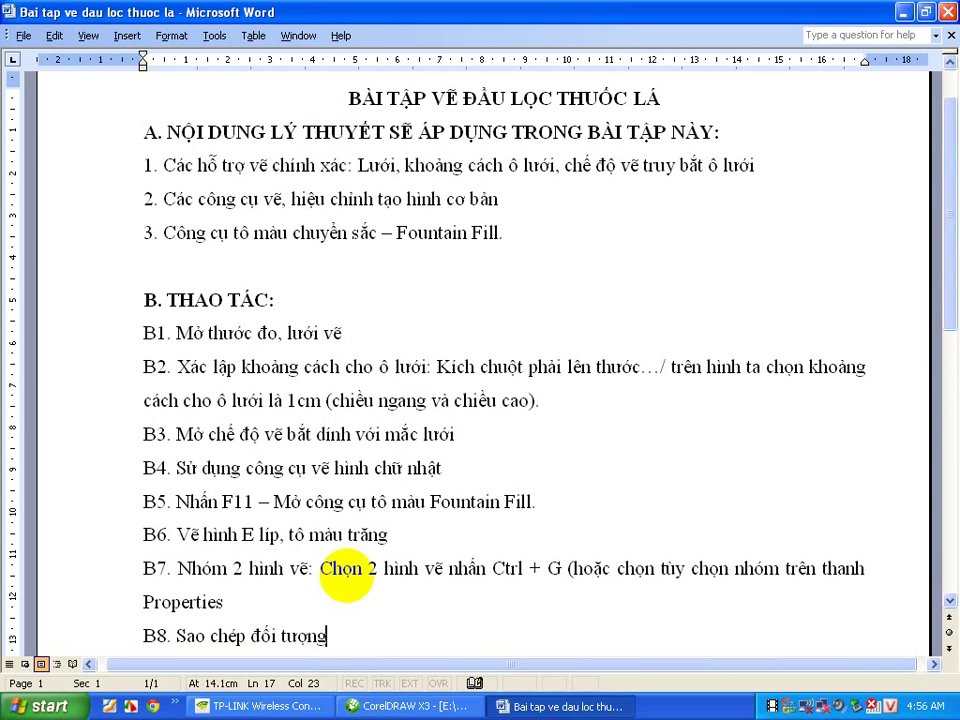
pyautogui.write(' thanh mang')
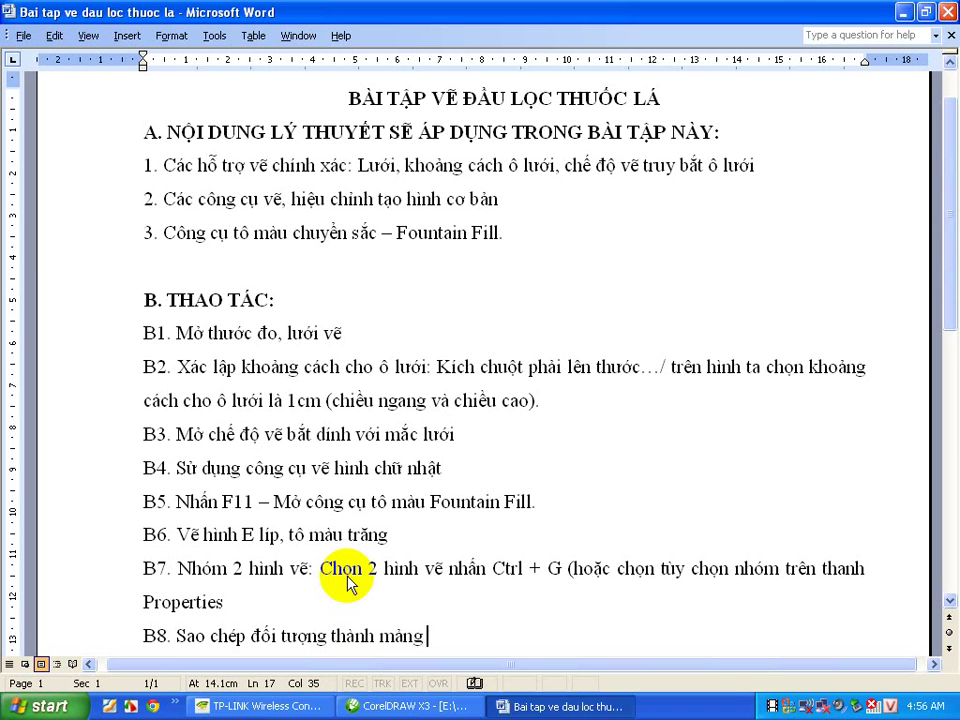
pyautogui.write(' 10 đo')
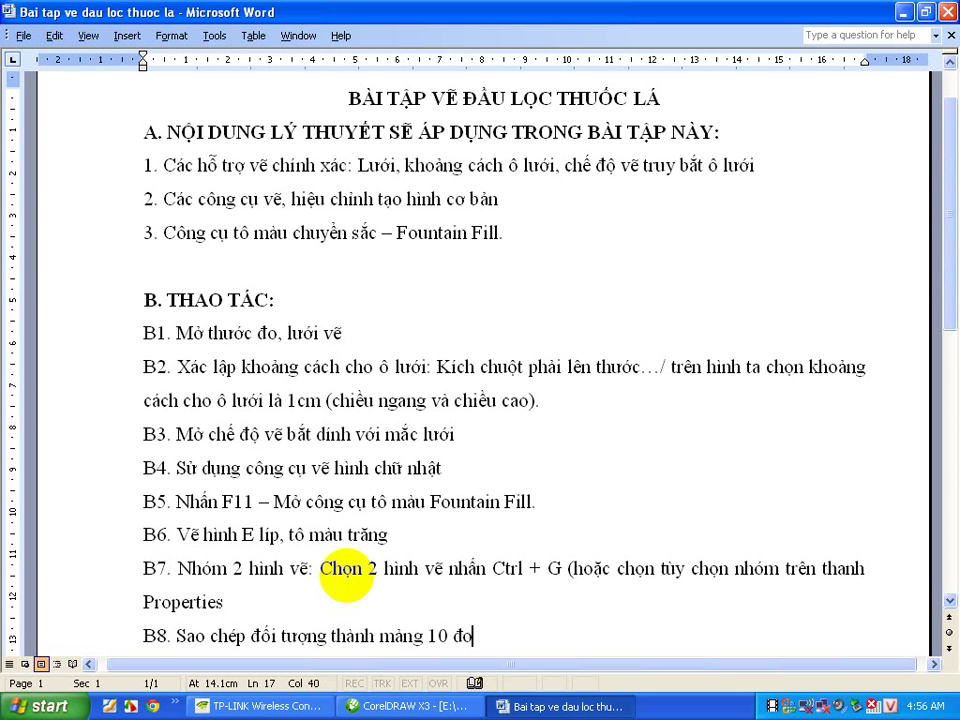
pyautogui.press('BackSpace')
pyautogui.press('BackSpace')
pyautogui.write('âu')
pyautogui.write('lọc')
pyautogui.click(425, 707)
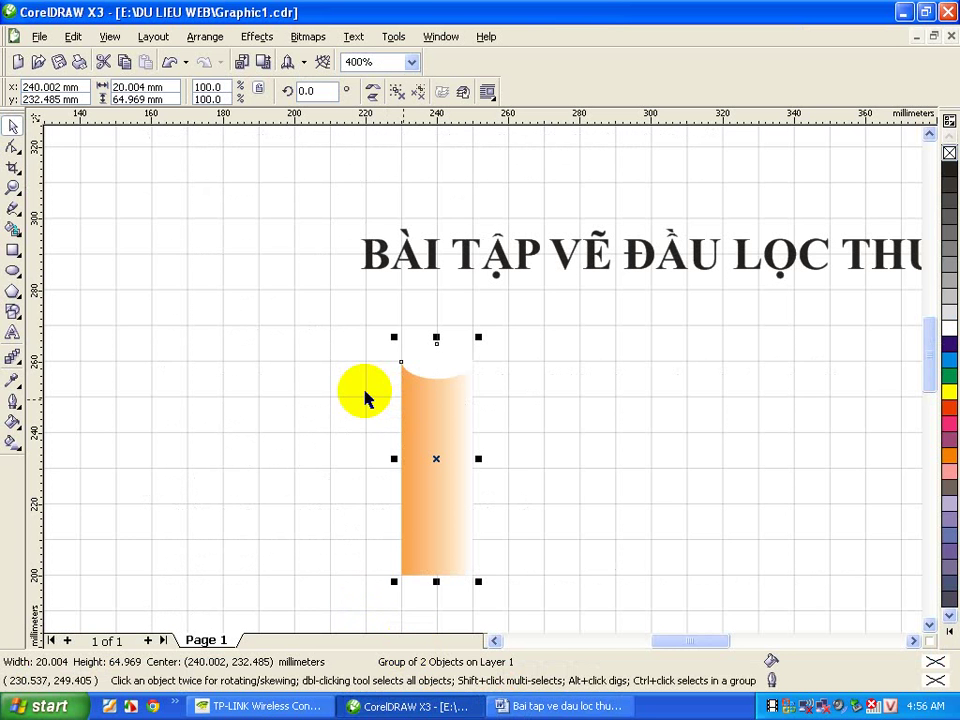
# Step: With nothing selected, set the Duplicate Distance X to 20 mm
pyautogui.click(325, 225)
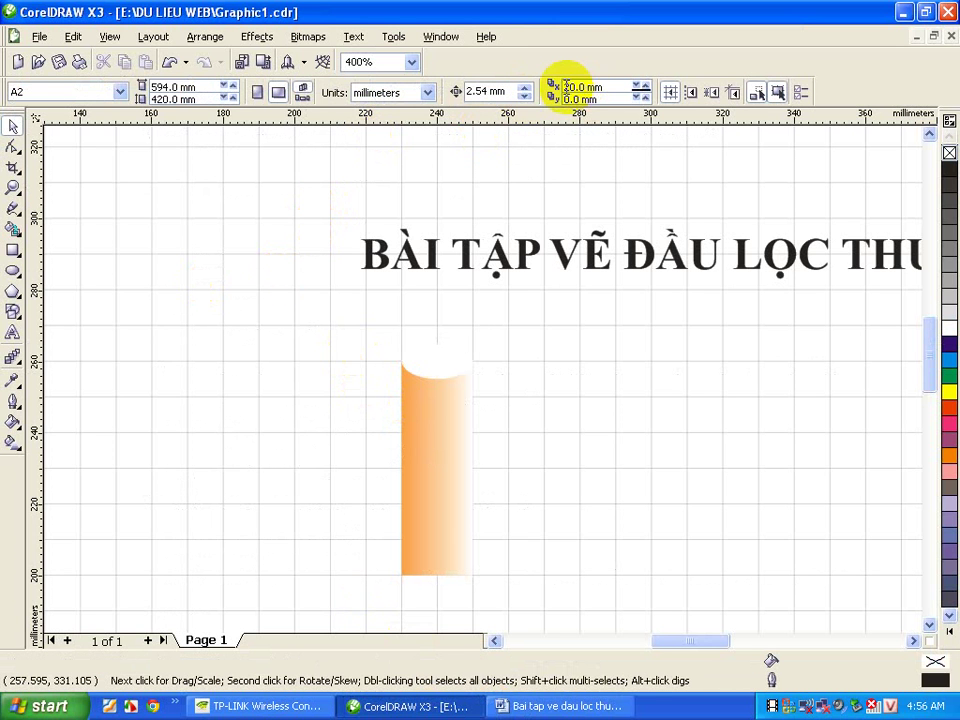
pyautogui.write('20')
pyautogui.press('Return')
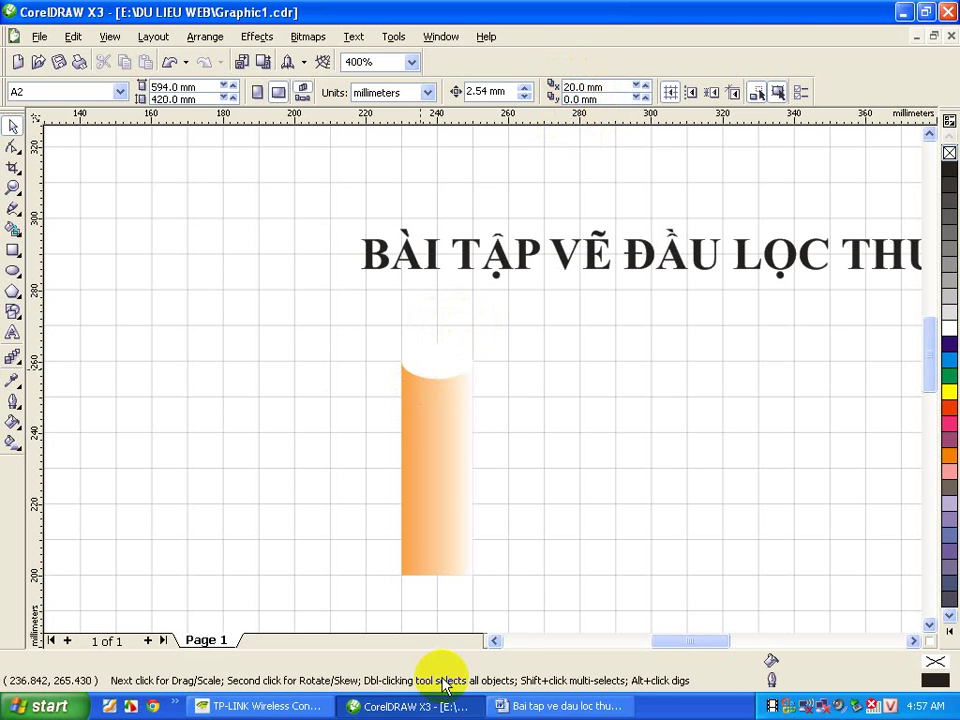
# Step: In Word, continue step B8 with ': Xác lập tọa độ sao chép'
pyautogui.click(545, 706)
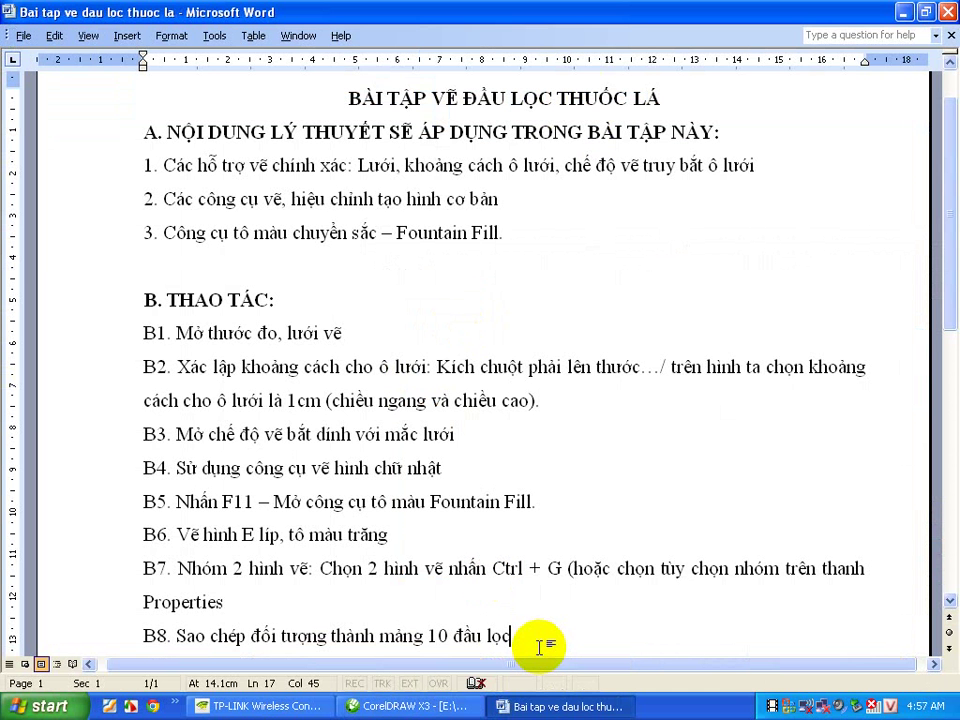
pyautogui.write(': Xac')
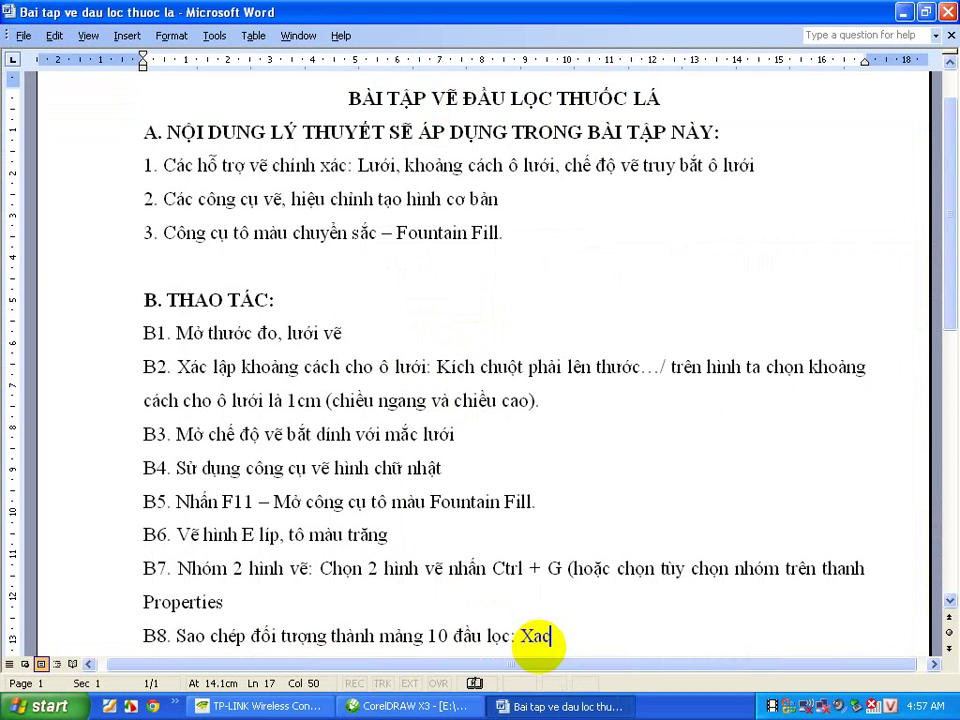
pyautogui.write('s laapj')
pyautogui.write('toaddoa')
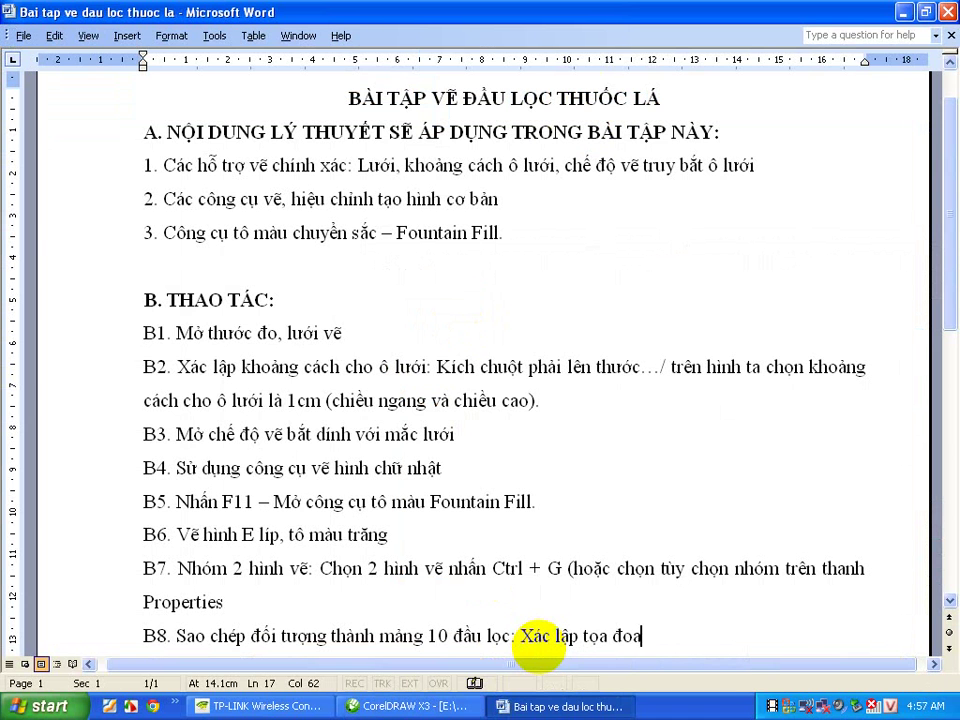
pyautogui.press('BackSpace')
pyautogui.press('BackSpace')
pyautogui.write('ooj sao')
pyautogui.write(' chep')
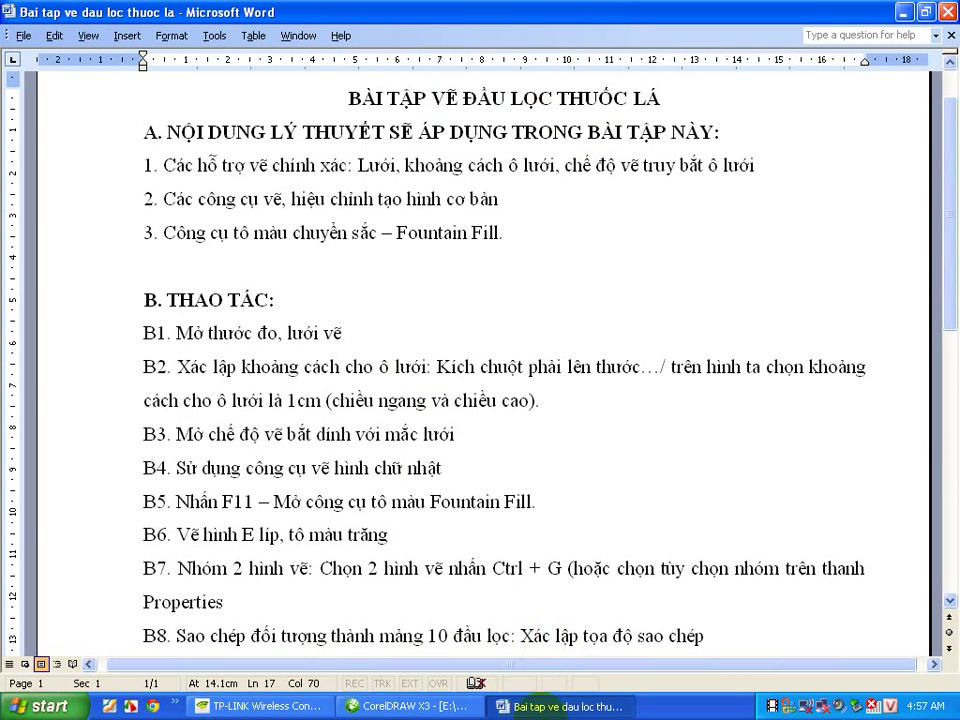
pyautogui.hotkey('alt', 'Tab')
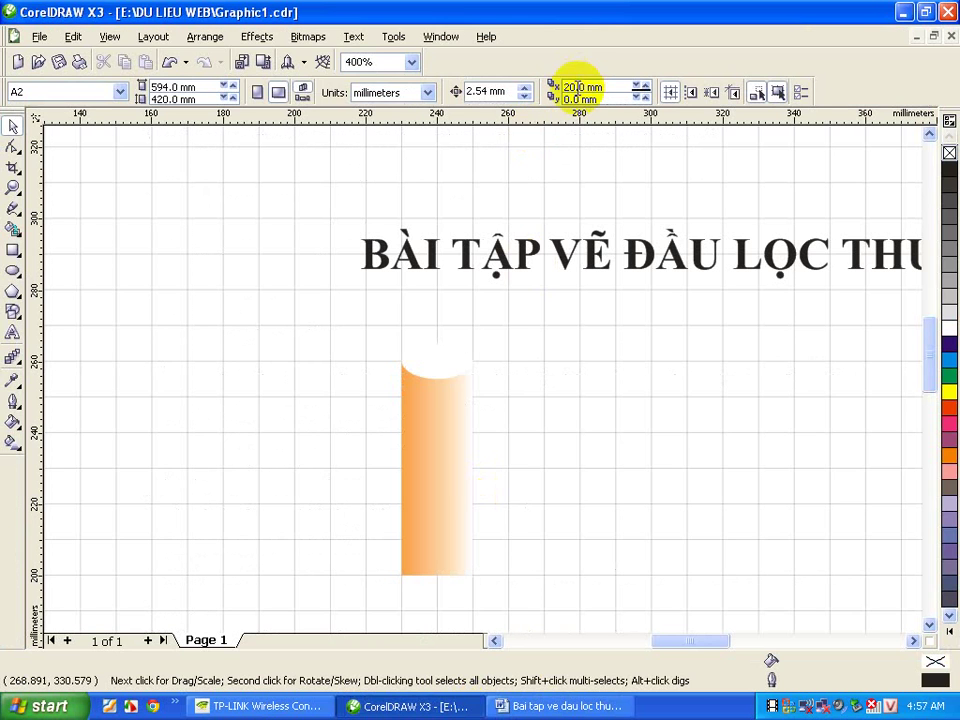
pyautogui.click(552, 706)
# Step: Add 'chọn đối tượng và nhấn Ctrl + D (10 lần)' to the end of B8
pyautogui.write('. Sao chép đối tượng thà')
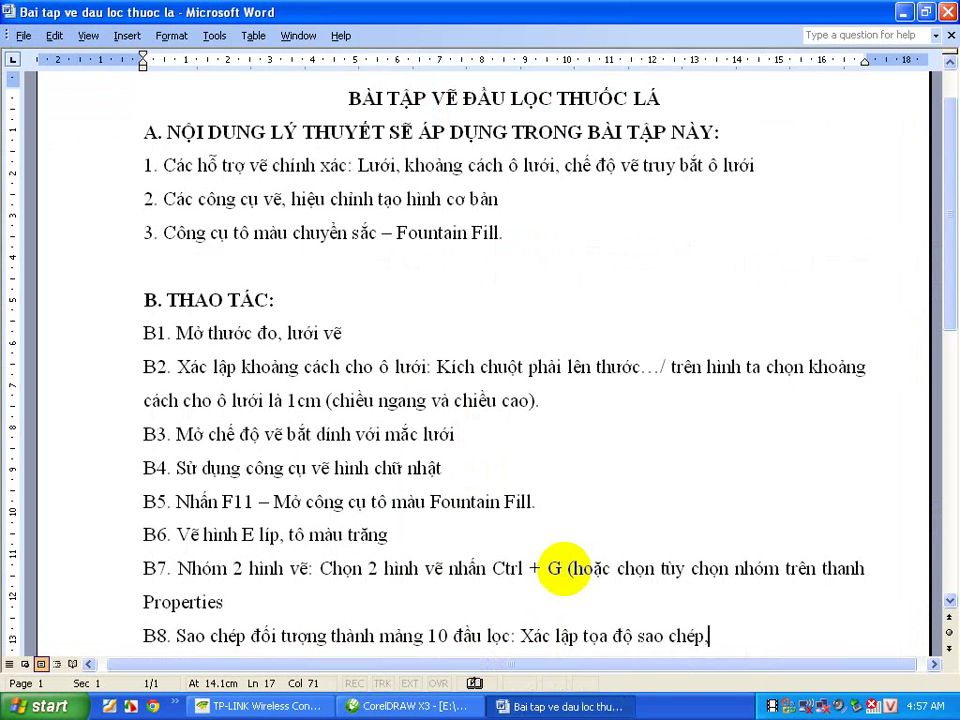
pyautogui.write('nh')
pyautogui.press('BackSpace')
pyautogui.press('BackSpace')
pyautogui.write('chọn đối')
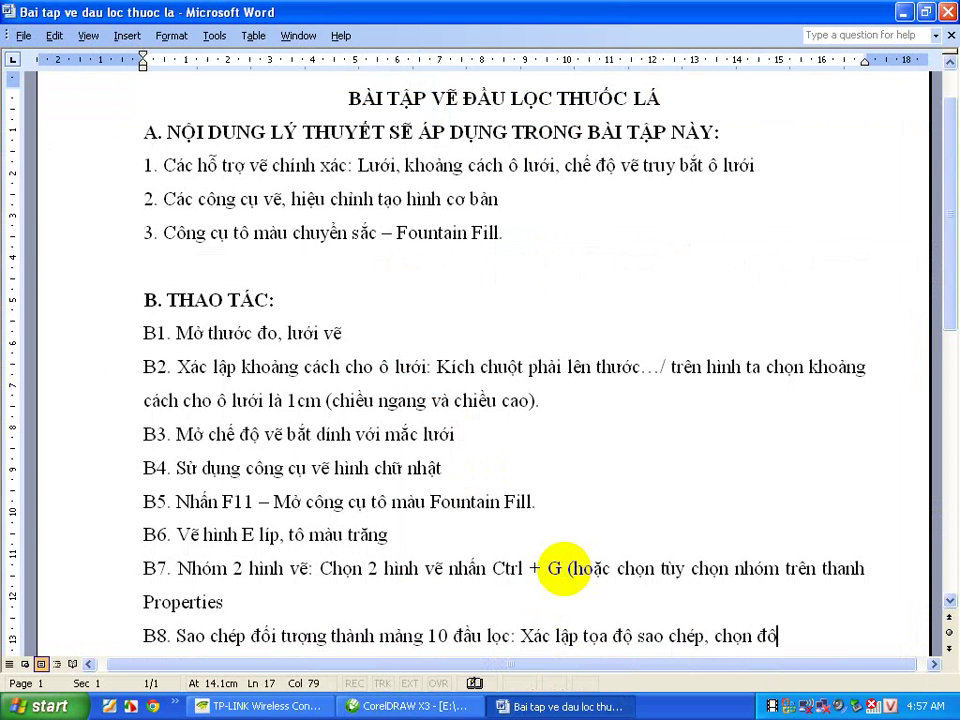
pyautogui.press('BackSpace')
pyautogui.press('BackSpace')
pyautogui.write('đ')
pyautogui.write('ượng')
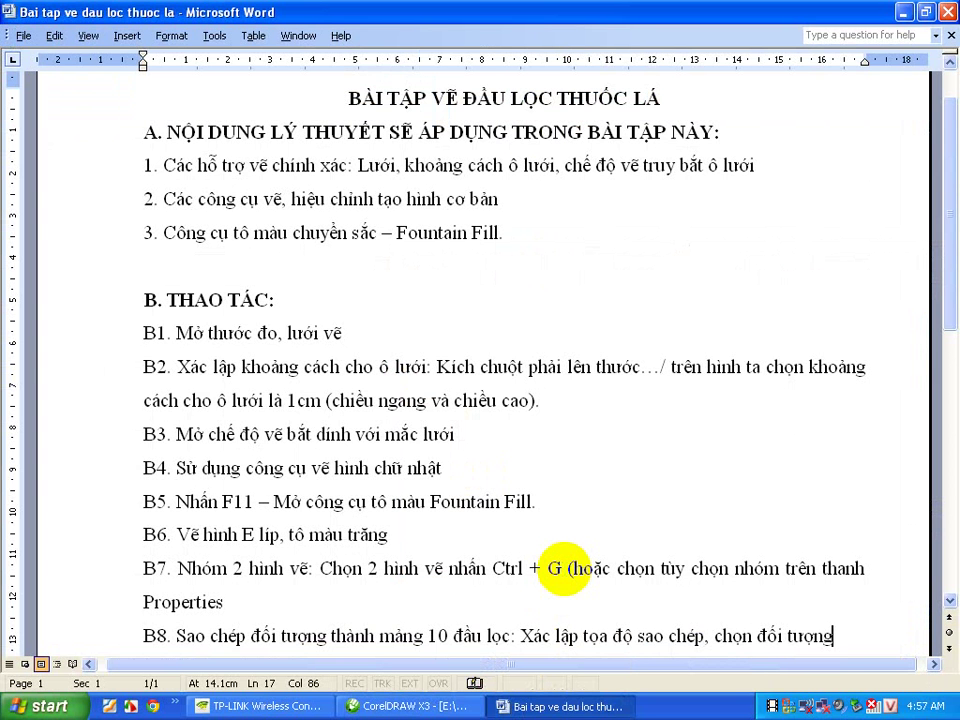
pyautogui.write('à nha')
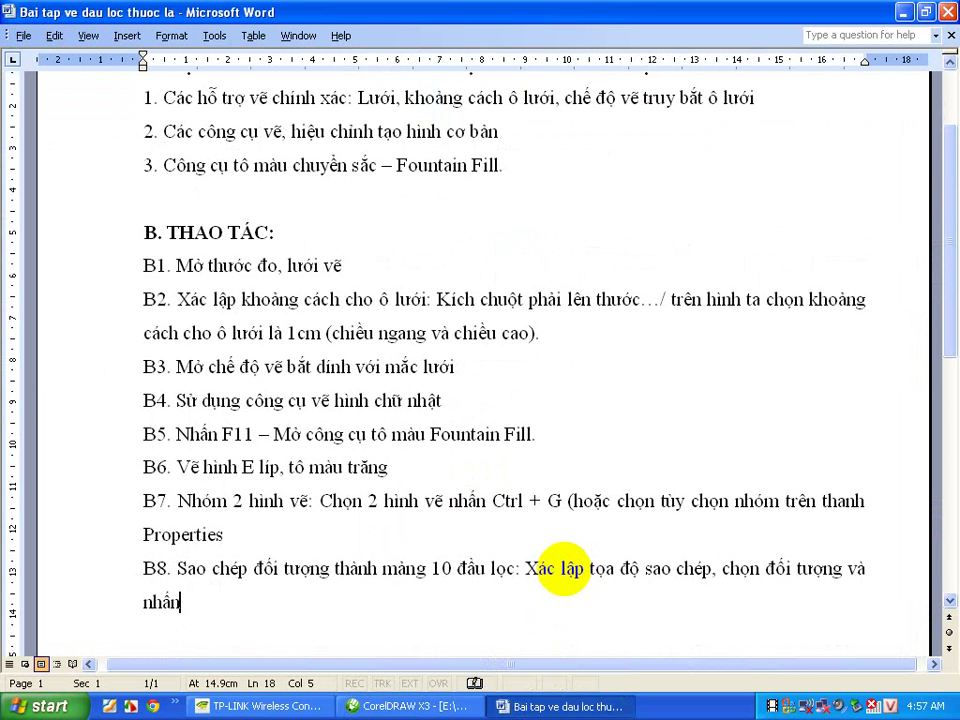
pyautogui.write('Ctrl ')
pyautogui.write('+')
pyautogui.write(' D')
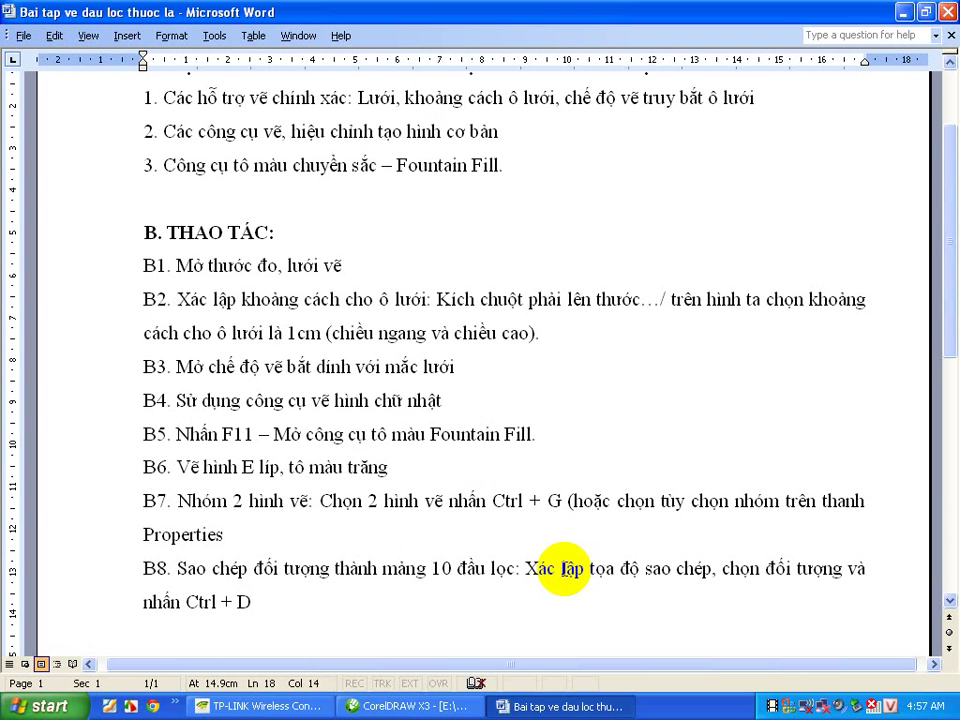
pyautogui.write(' (10 ')
pyautogui.write('lần')
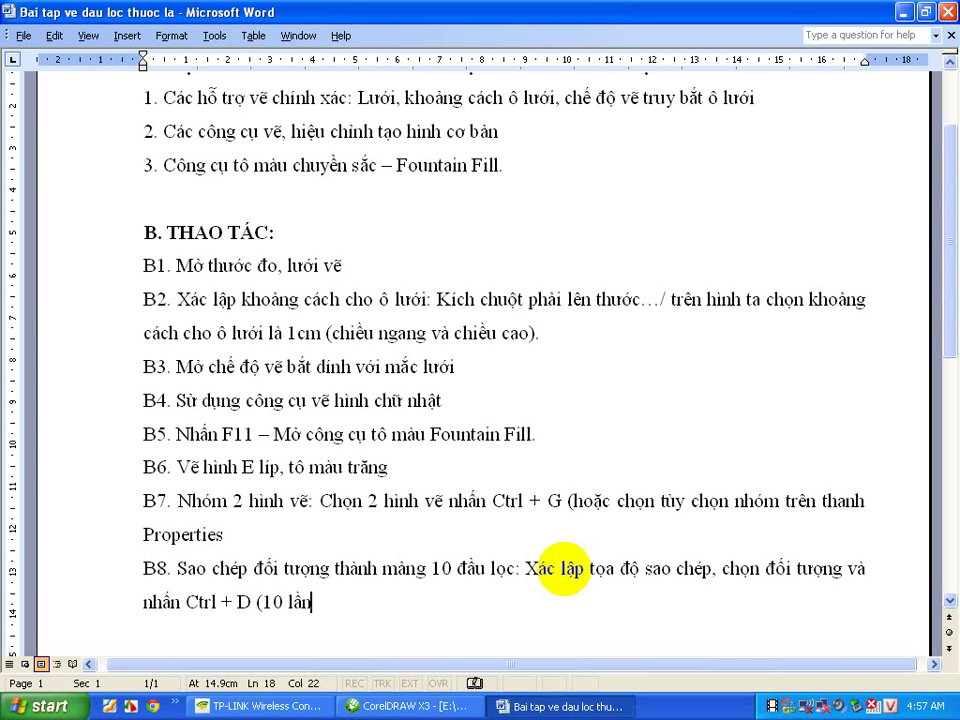
pyautogui.write(')')
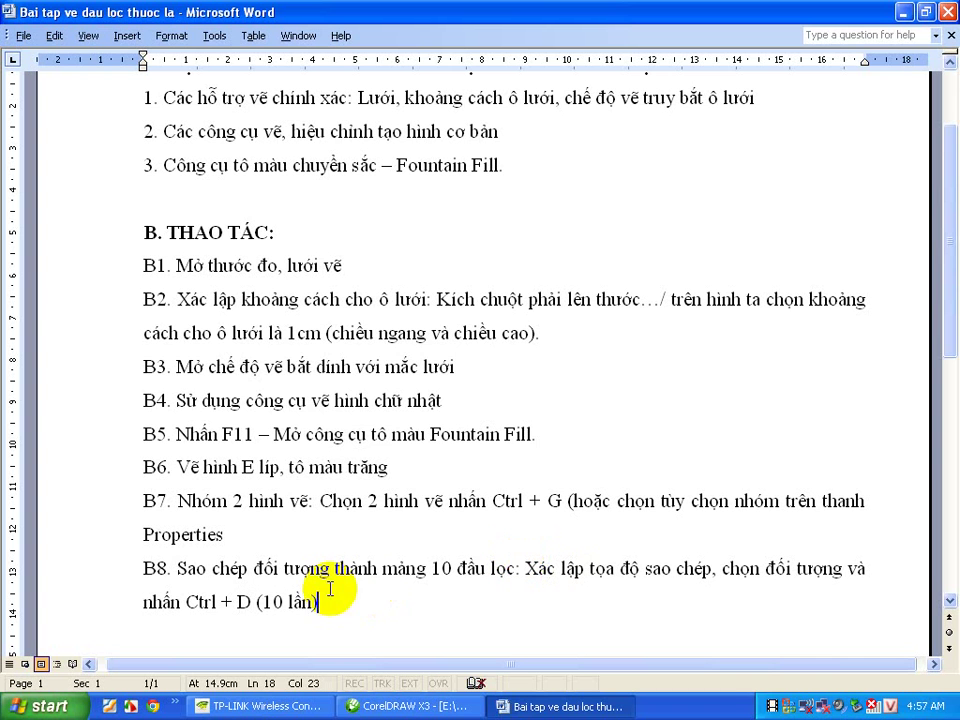
# Step: Change B8's repeat count from 10 to 9
pyautogui.click(272, 603)
pyautogui.doubleClick(272, 603)
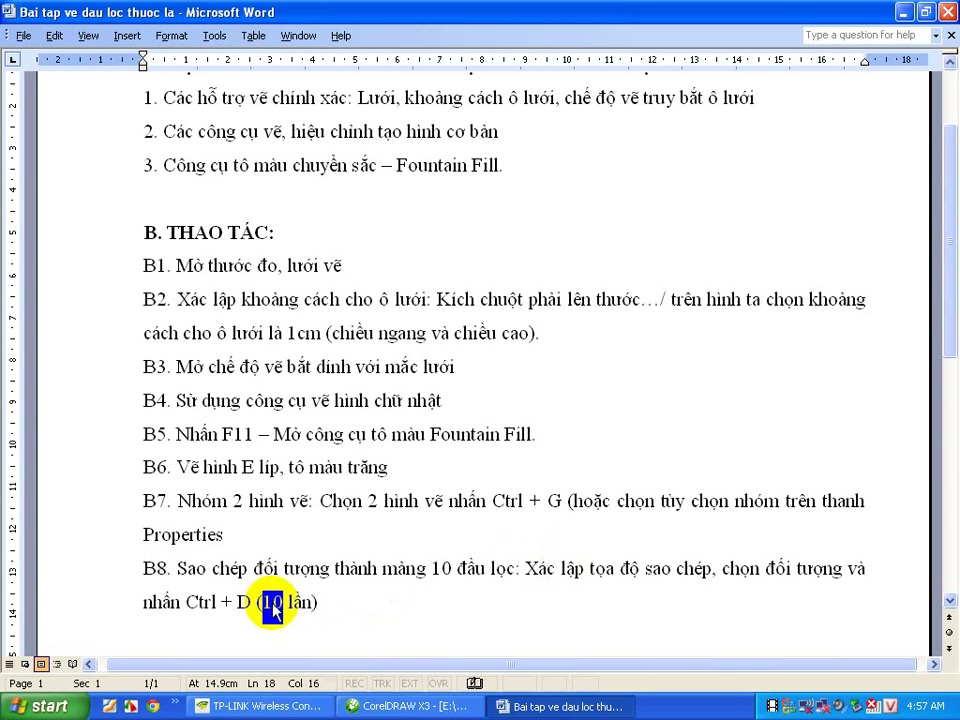
pyautogui.write('9')
pyautogui.click(425, 705)
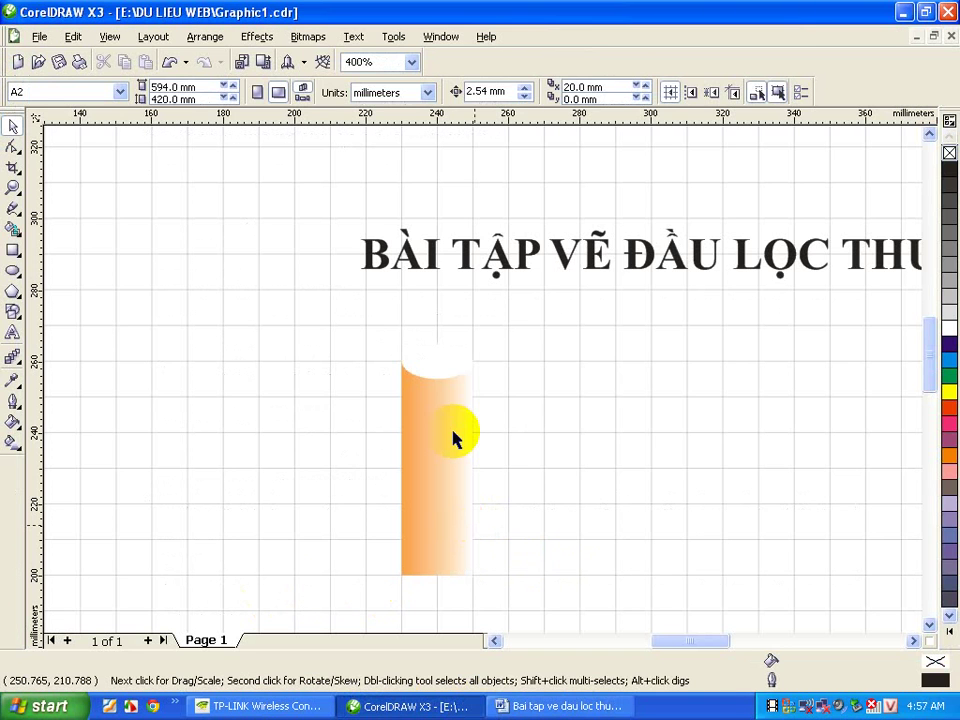
# Step: Duplicate the orange cylinder group with Ctrl+D into a row of ten, 20 mm apart
pyautogui.click(452, 437)
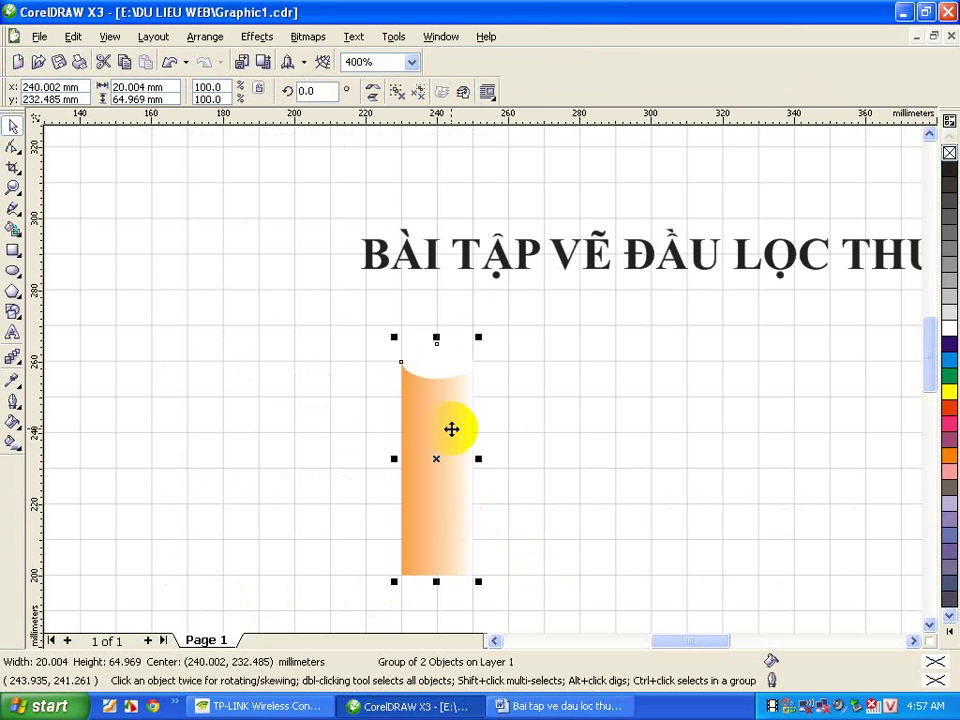
pyautogui.hotkey('ctrl', 'd')
pyautogui.hotkey('ctrl', 'd')
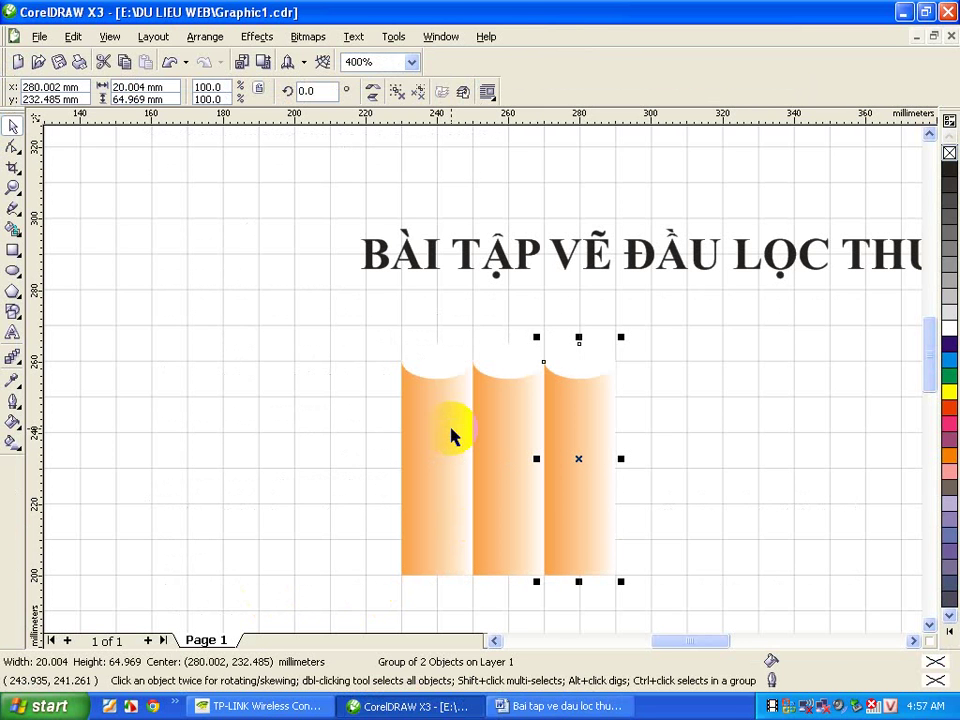
pyautogui.hotkey('ctrl', 'd')
pyautogui.hotkey('ctrl', 'd')
pyautogui.hotkey('ctrl', 'd')
pyautogui.hotkey('ctrl', 'd')
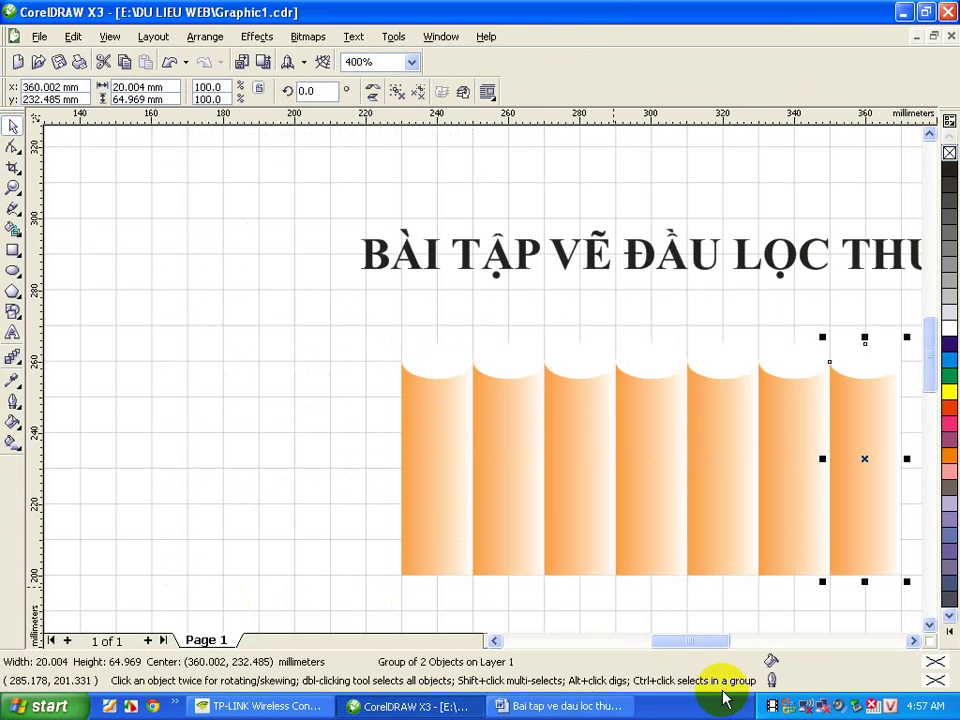
pyautogui.click(912, 640)
pyautogui.click(912, 640)
pyautogui.click(912, 640)
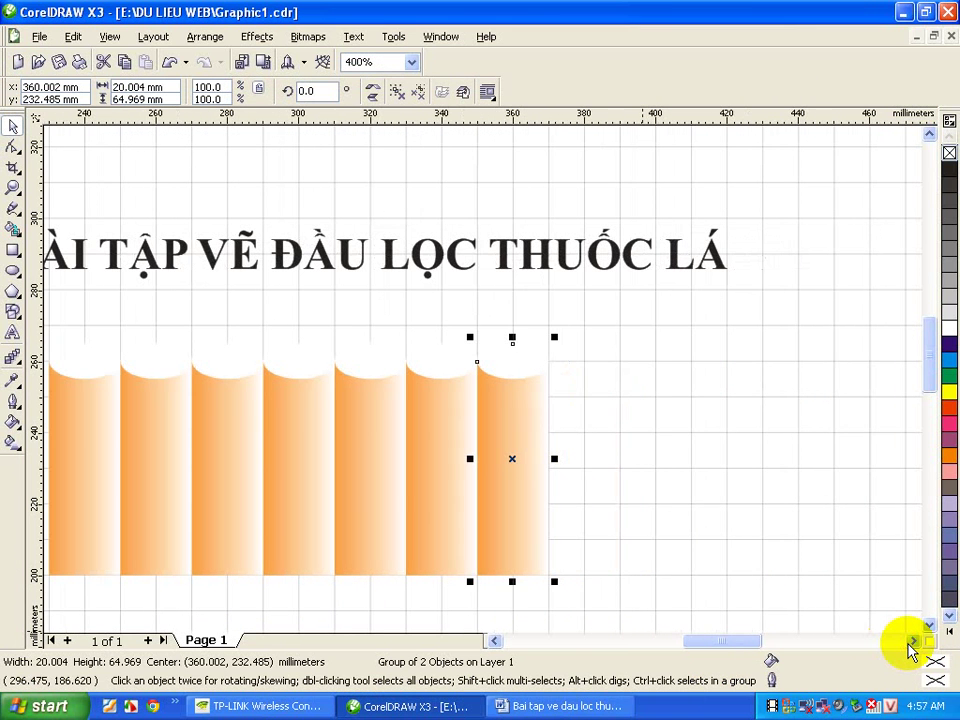
pyautogui.hotkey('ctrl', 'd')
pyautogui.hotkey('ctrl', 'd')
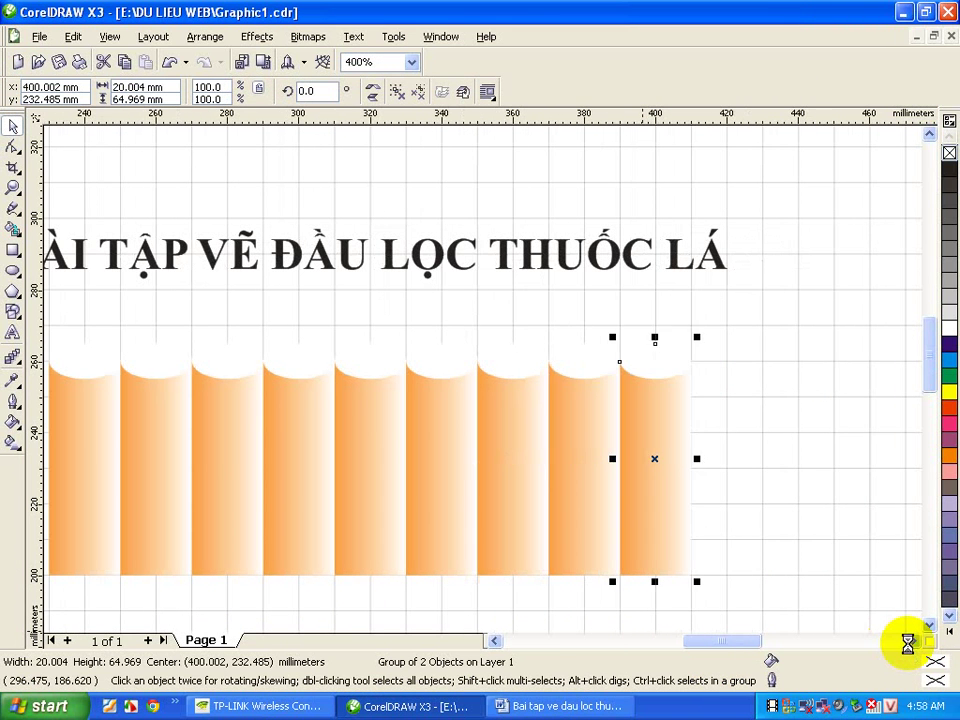
pyautogui.hotkey('ctrl', 'd')
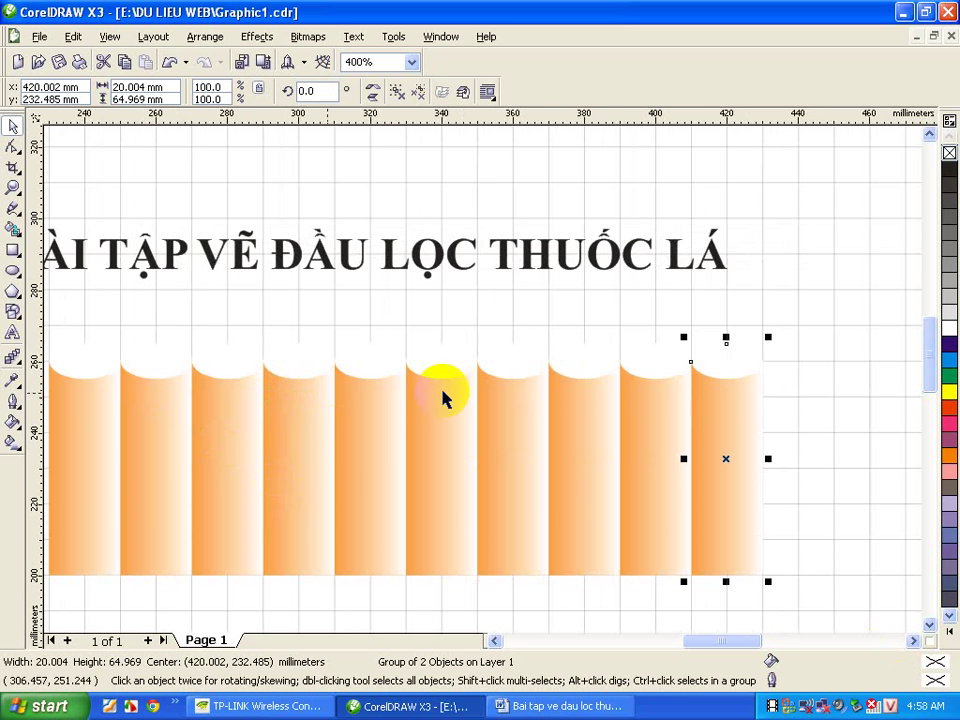
# Step: Marquee-select all ten orange cylinders in the row
pyautogui.scroll(-1, 716, 342)
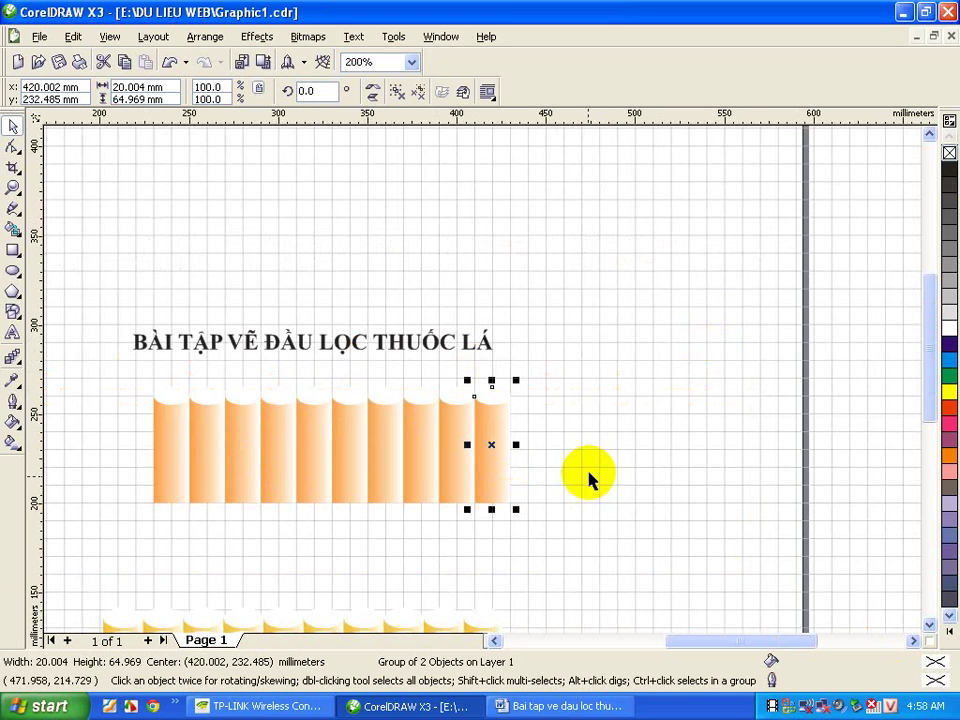
pyautogui.click(97, 397)
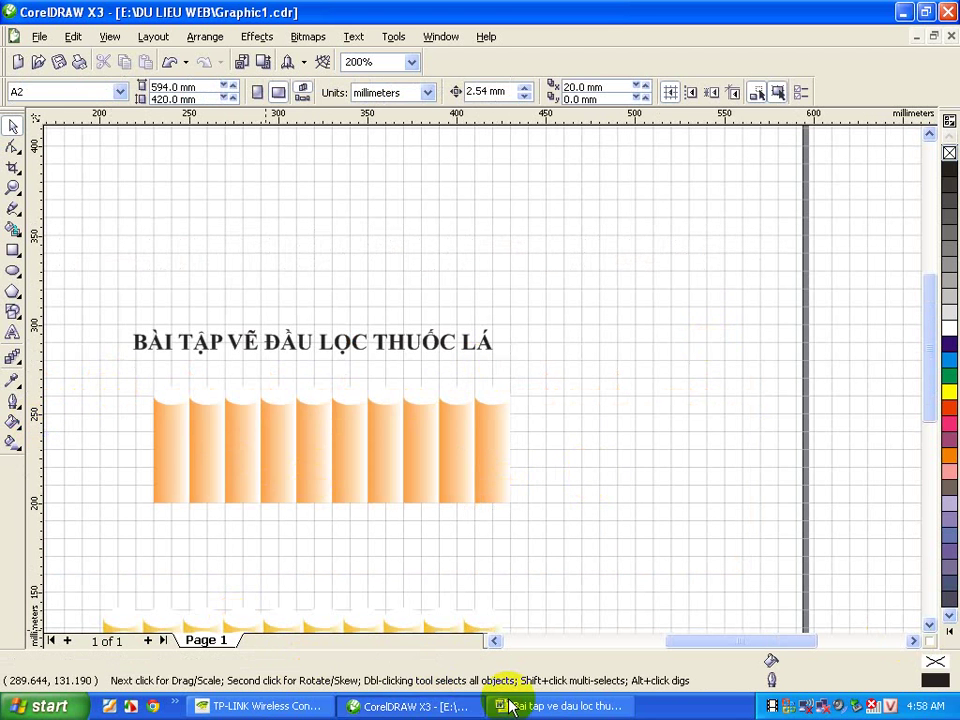
pyautogui.moveTo(136, 379); pyautogui.dragTo(530, 522)
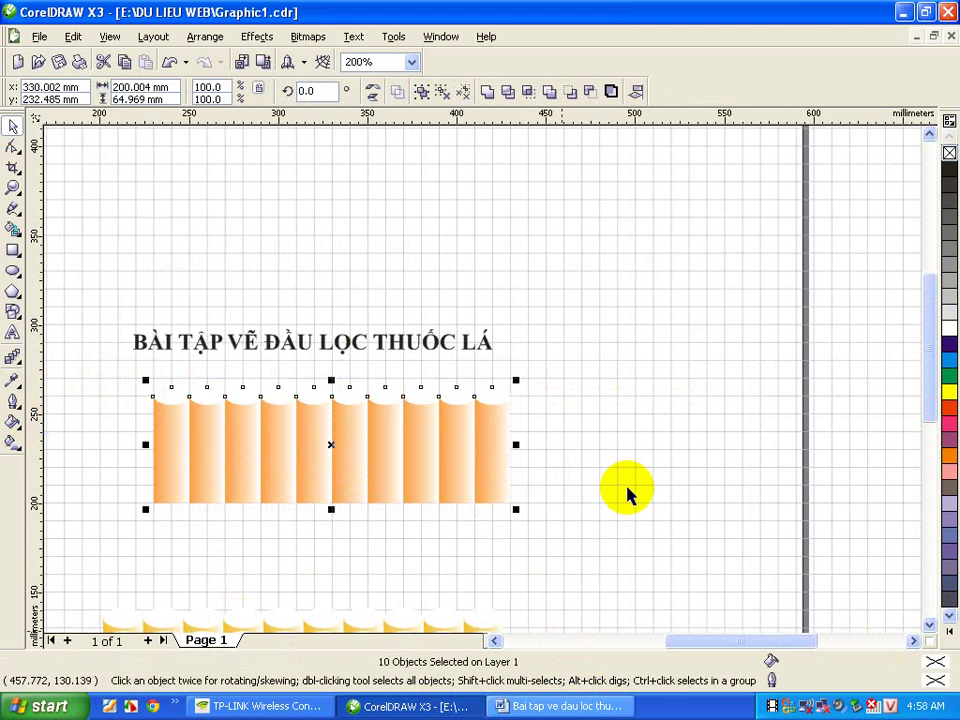
pyautogui.scroll(-1, 484, 384)
pyautogui.scroll(1, 497, 375)
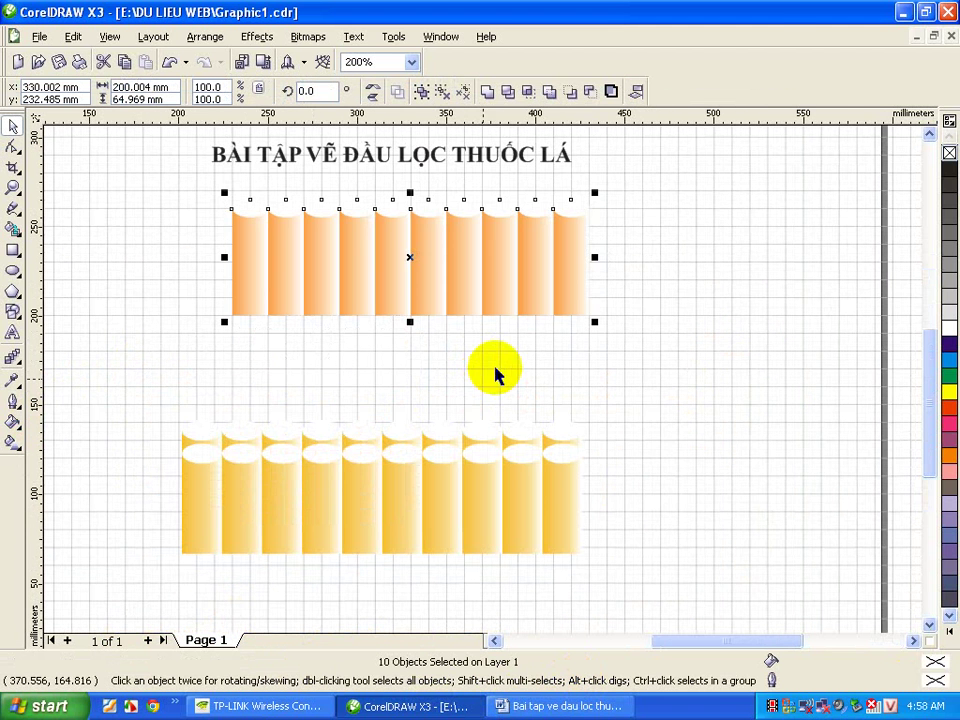
pyautogui.click(553, 706)
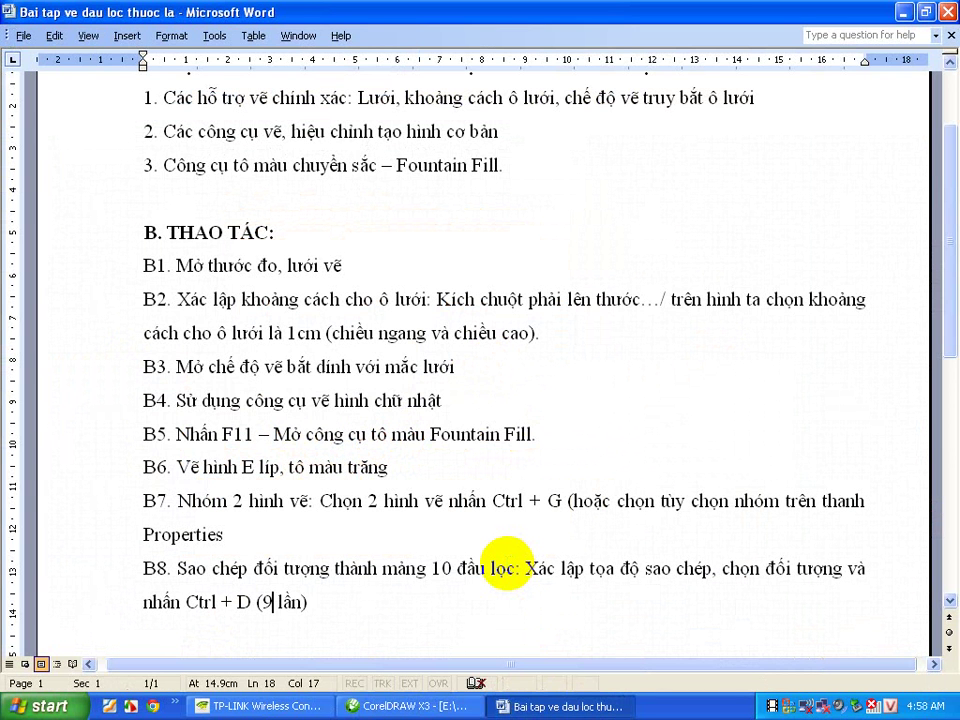
# Step: End step B8 with a period and begin a new line 'B9. Chọn'
pyautogui.press('BackSpace')
pyautogui.press('End')
pyautogui.write('.')
pyautogui.press('Return')
pyautogui.write('b')
pyautogui.press('BackSpace')
pyautogui.write('B9. ')
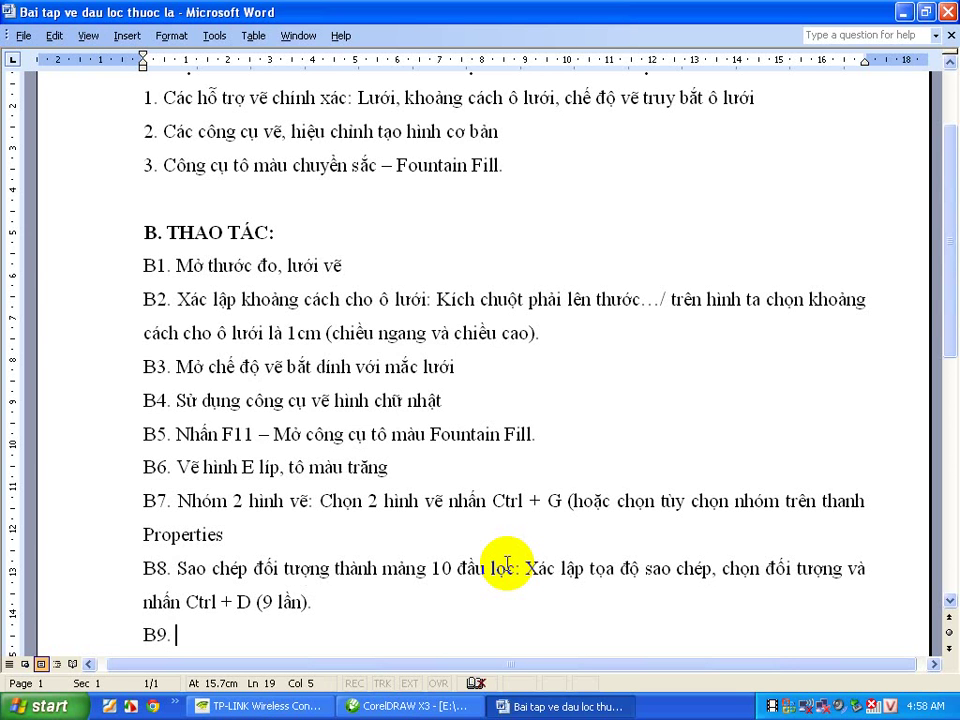
pyautogui.write('Choọn')
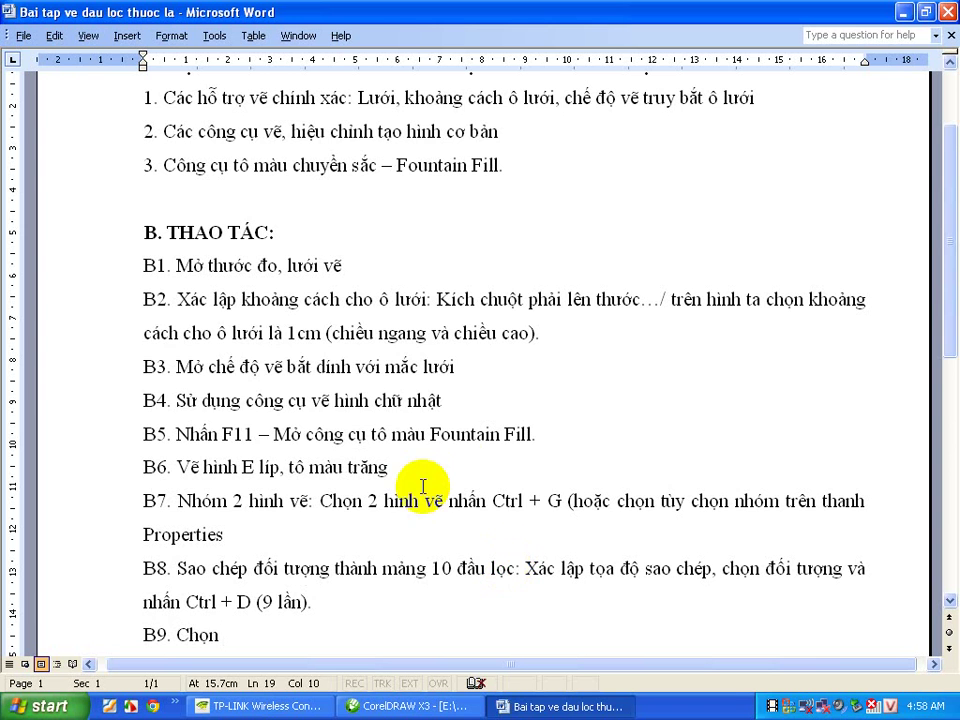
# Step: Write B9: select the duplicates, press + to copy the group, move it down for another row
pyautogui.scroll(-1, 430, 480)
pyautogui.scroll(-1, 440, 480)
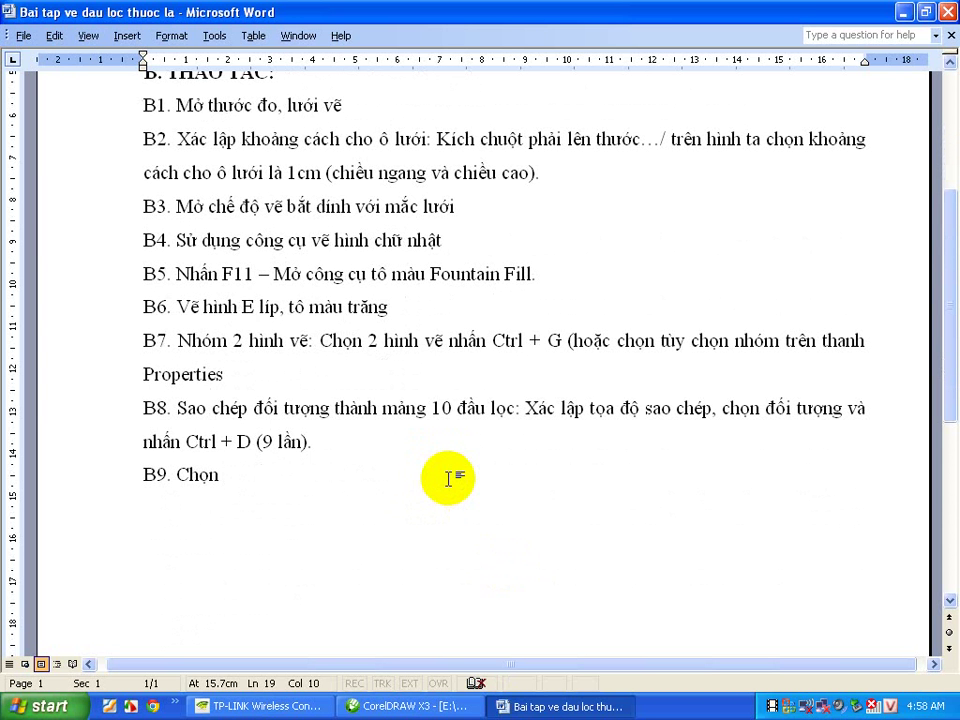
pyautogui.write('cac đối ')
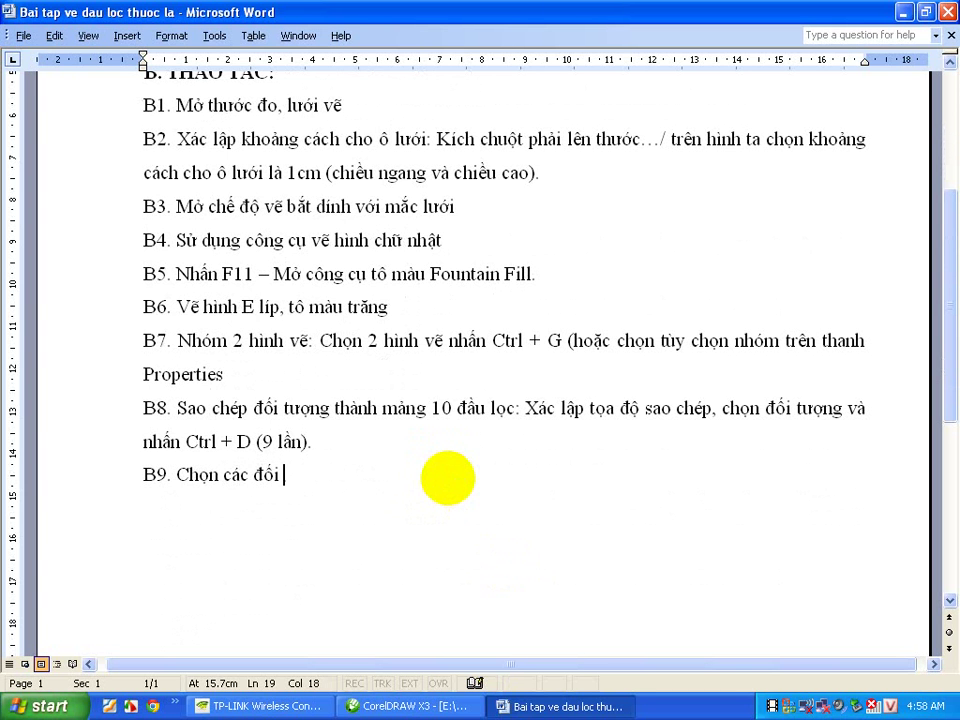
pyautogui.write('tượng vừa')
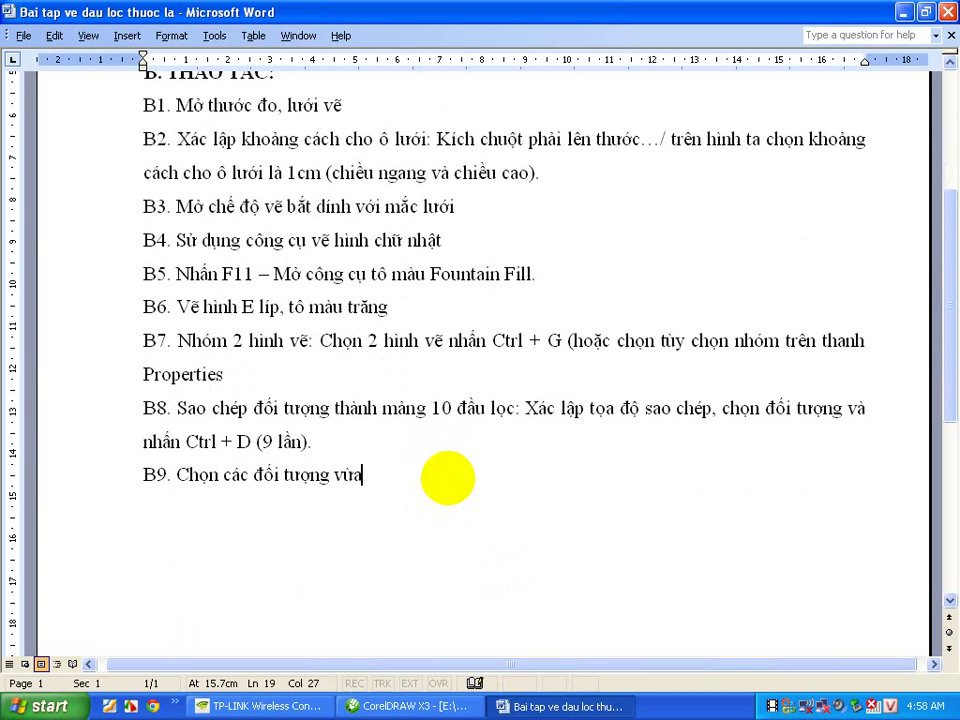
pyautogui.write(' nhân bả')
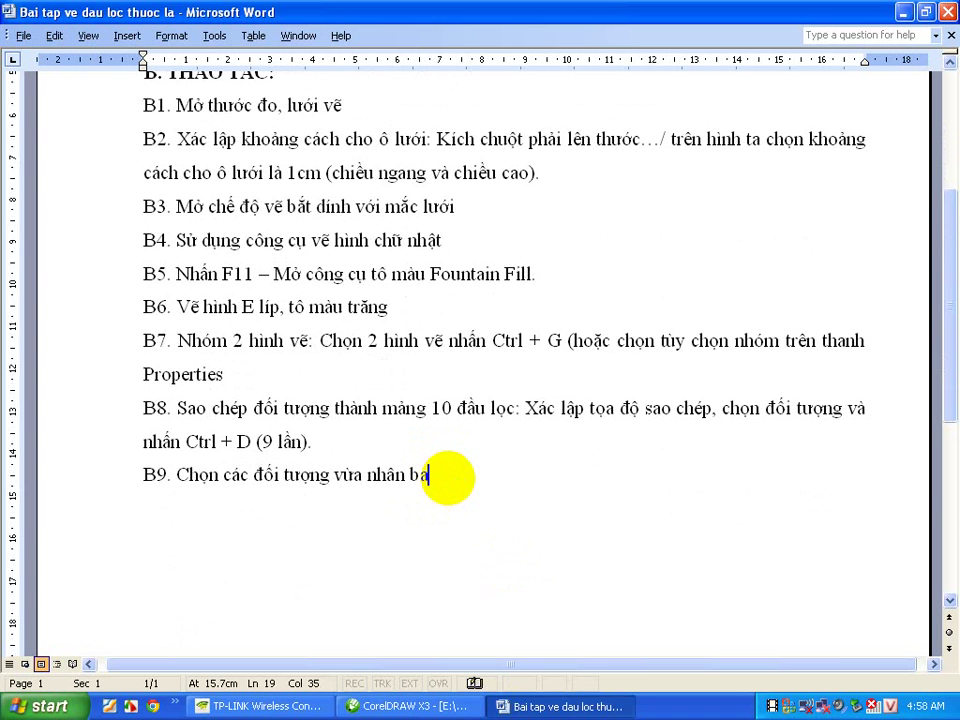
pyautogui.write('n. N')
pyautogui.write('hấn')
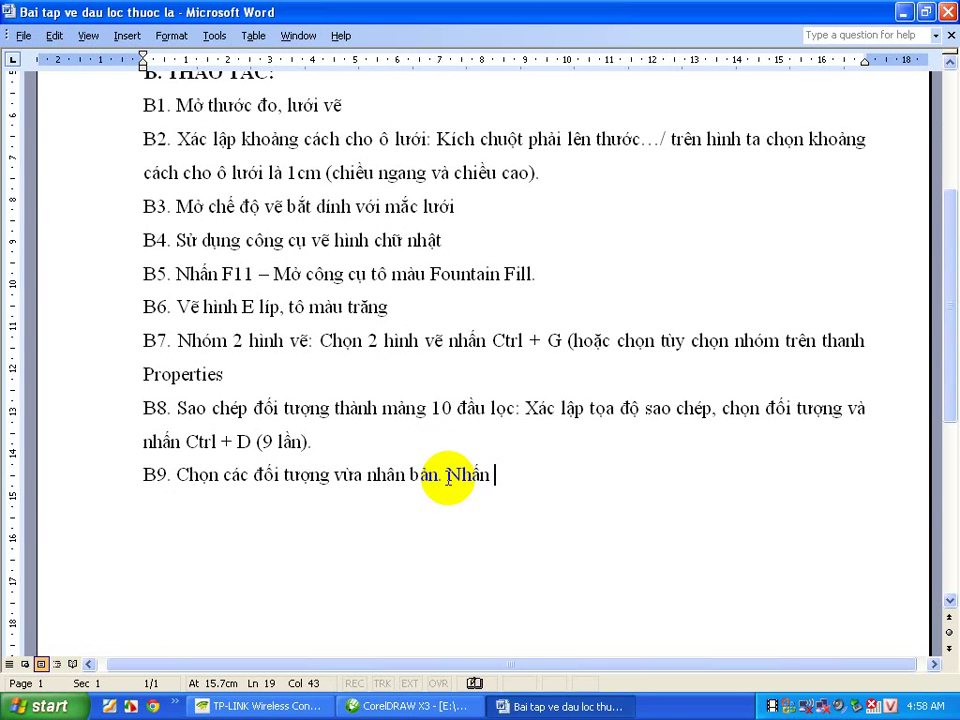
pyautogui.write(' phim ')
pyautogui.write('+ ')
pyautogui.write('trên ')
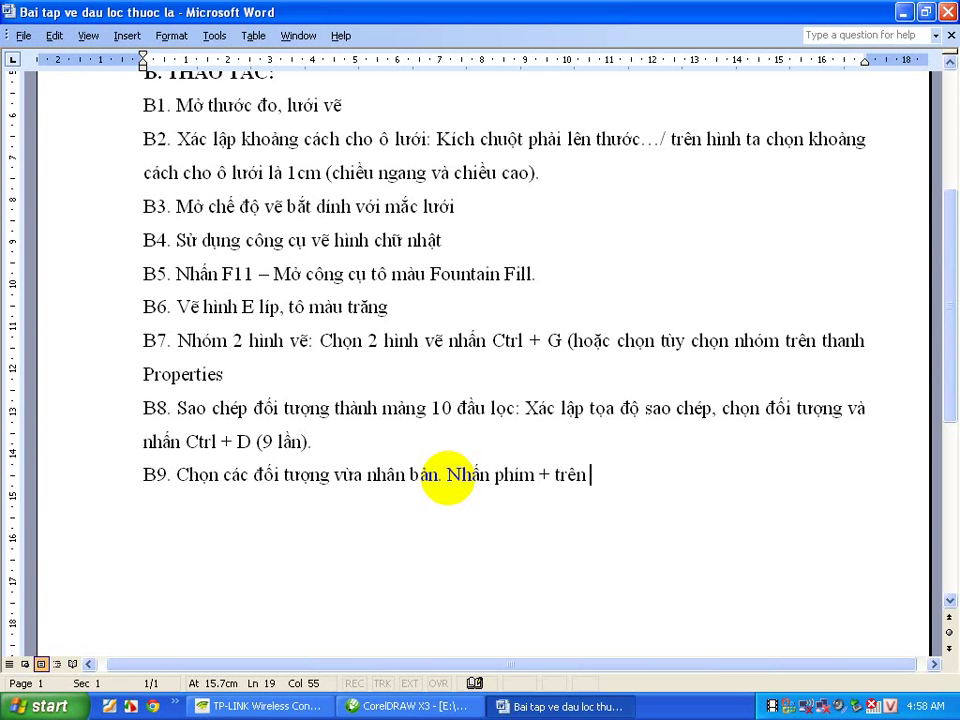
pyautogui.write('bàn ')
pyautogui.write('hi')
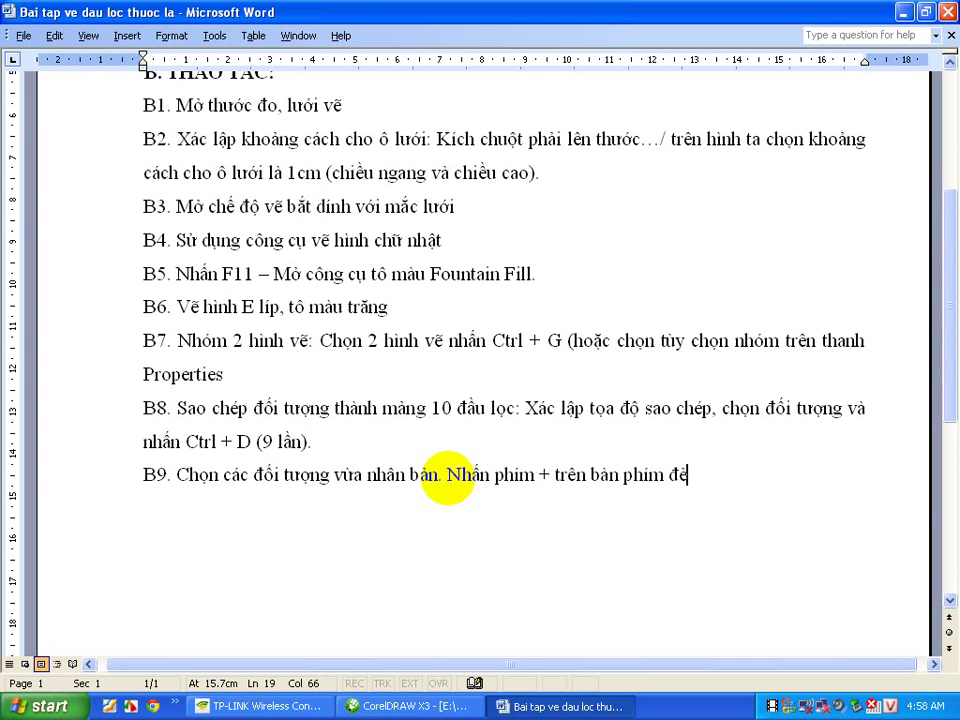
pyautogui.write(' hâ')
pyautogui.write('n đối')
pyautogui.press('BackSpace')
pyautogui.press('BackSpace')
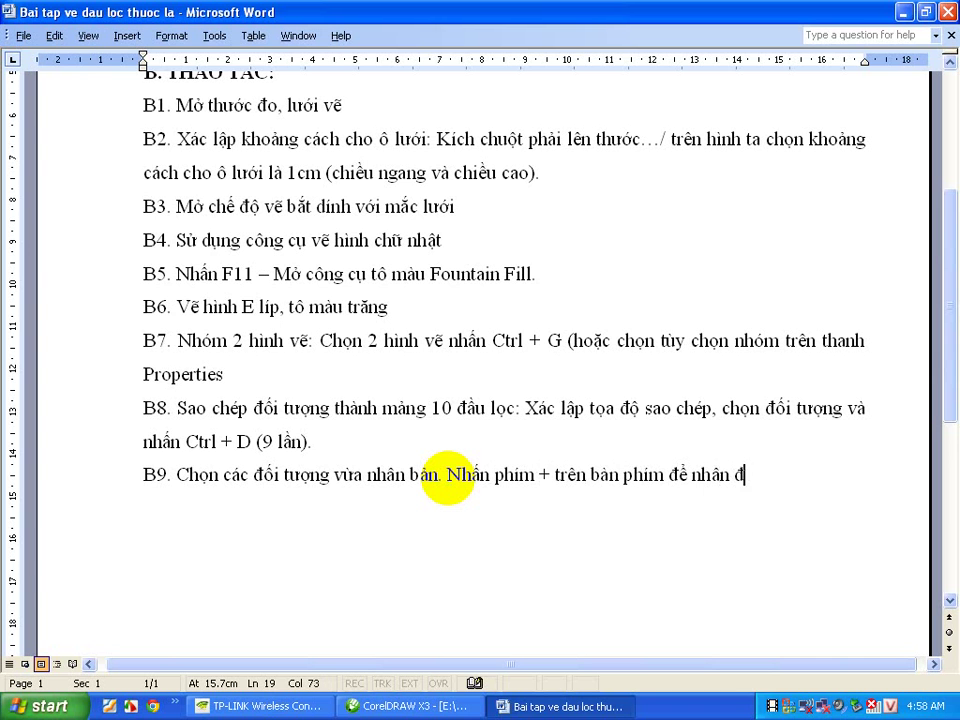
pyautogui.write('nho')
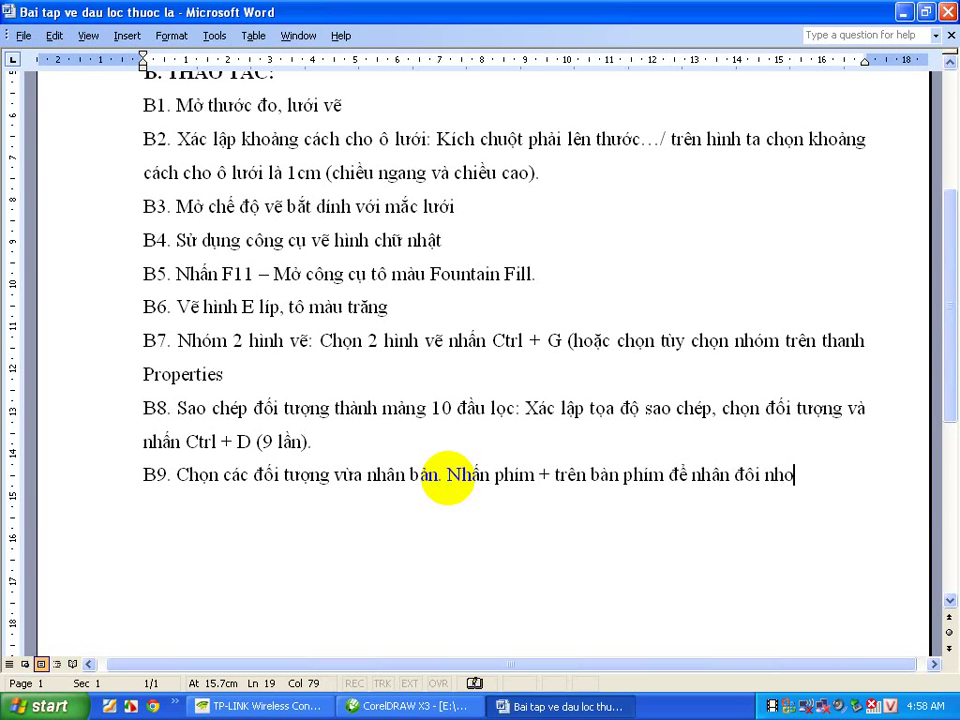
pyautogui.write('óm')
pyautogui.write('vu')
pyautogui.write('họn')
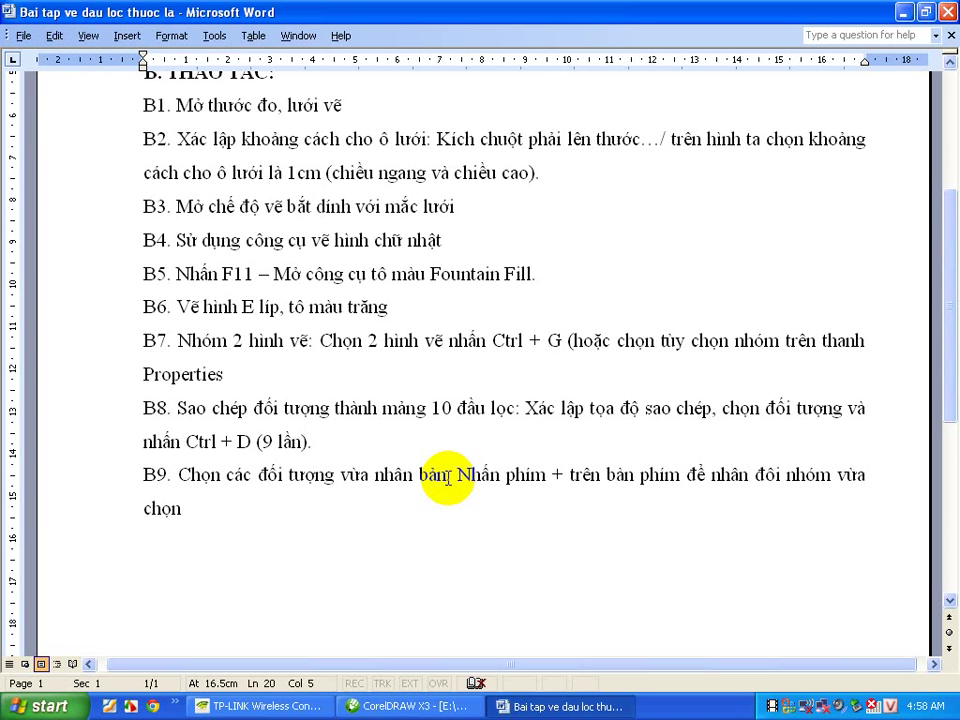
pyautogui.write('di')
pyautogui.write(' chuyểnxu')
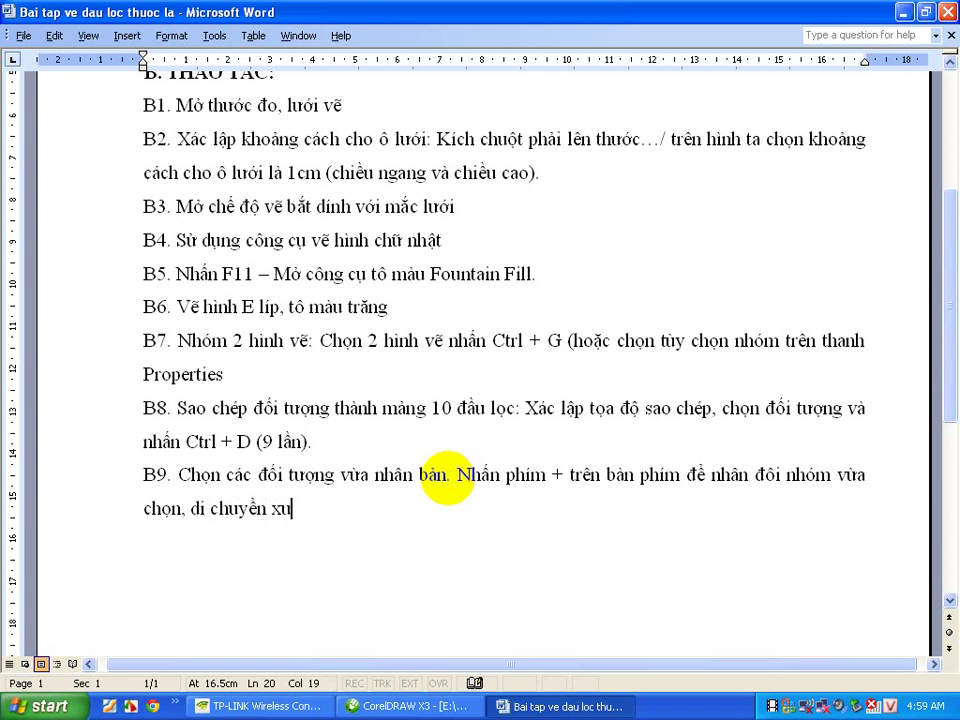
pyautogui.write('ông')
pyautogui.write('phi')
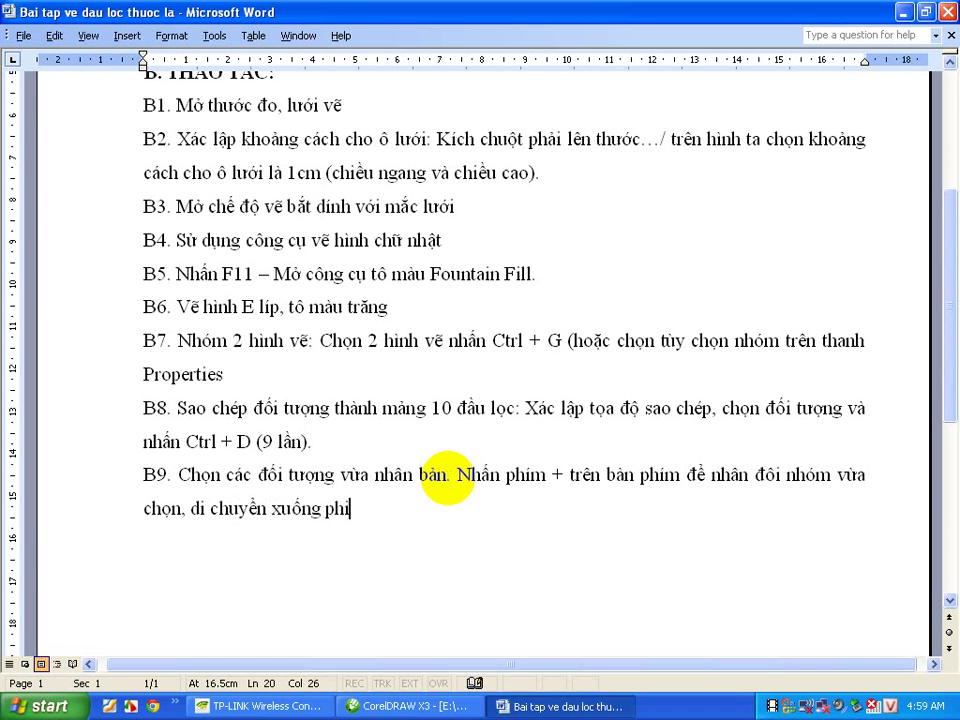
pyautogui.write('a')
pyautogui.write(' dư')
pyautogui.write('ới')
pyautogui.write('đe')
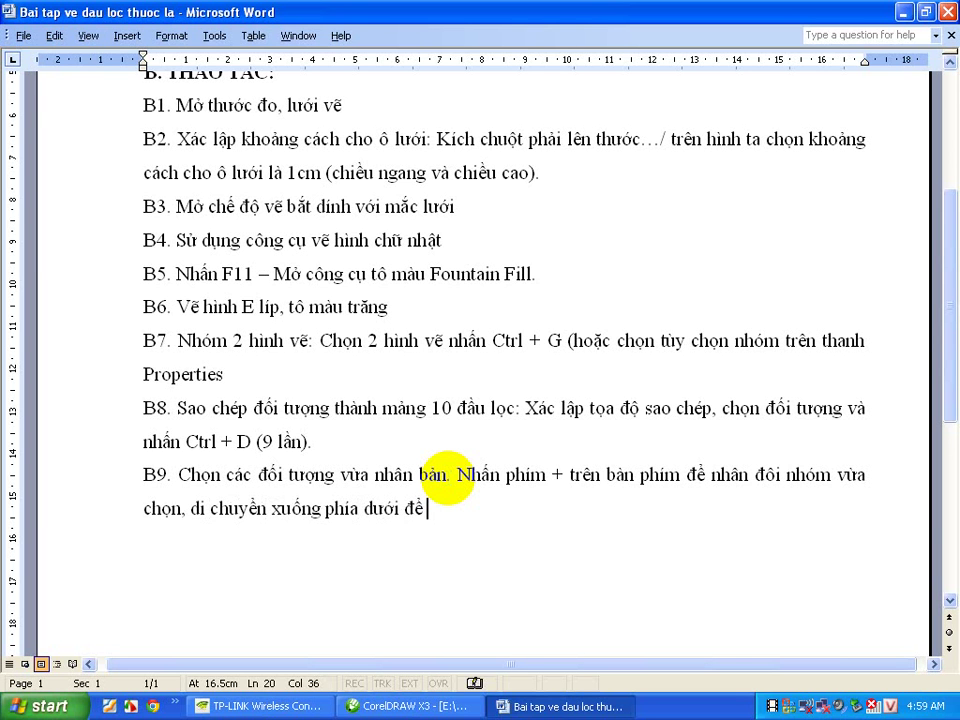
pyautogui.write(' tao thêm m')
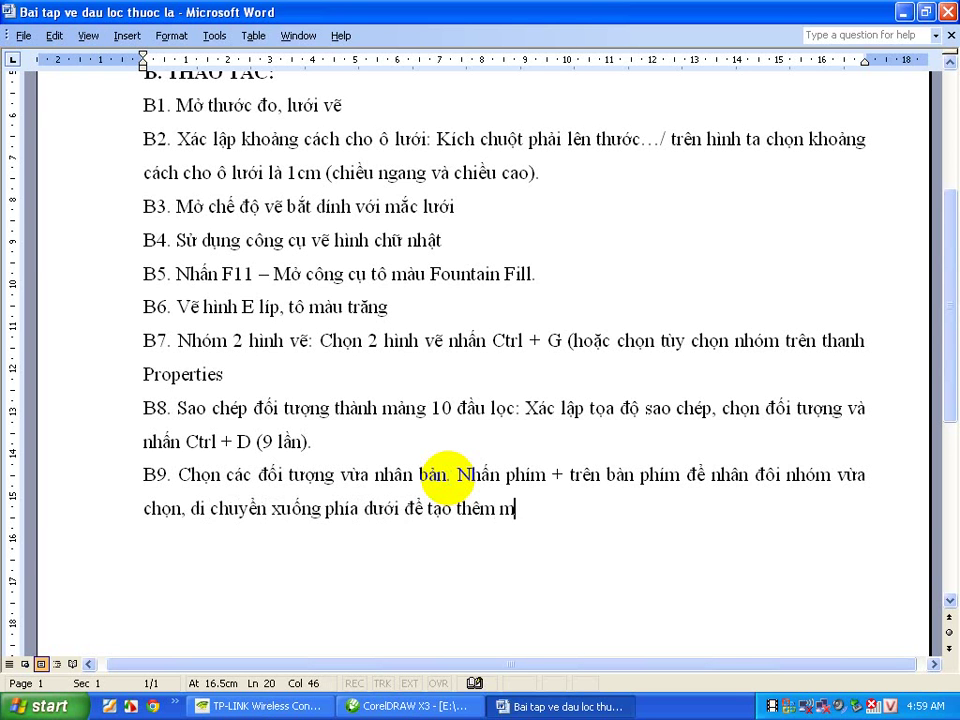
pyautogui.write('ột hàng')
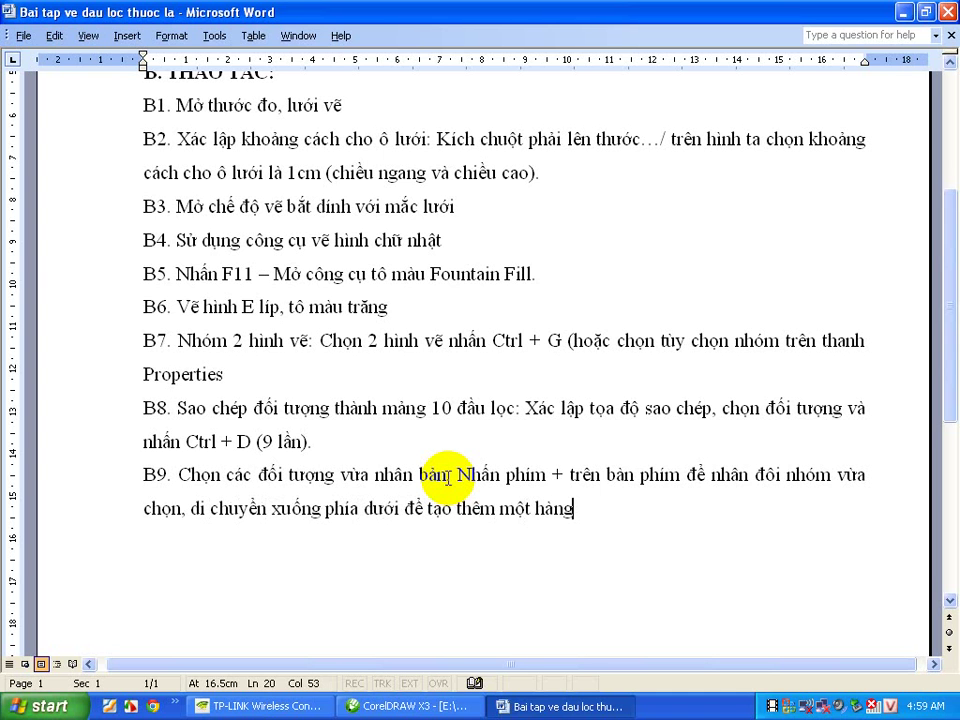
pyautogui.write(' n')
pyautogui.write('ưa')
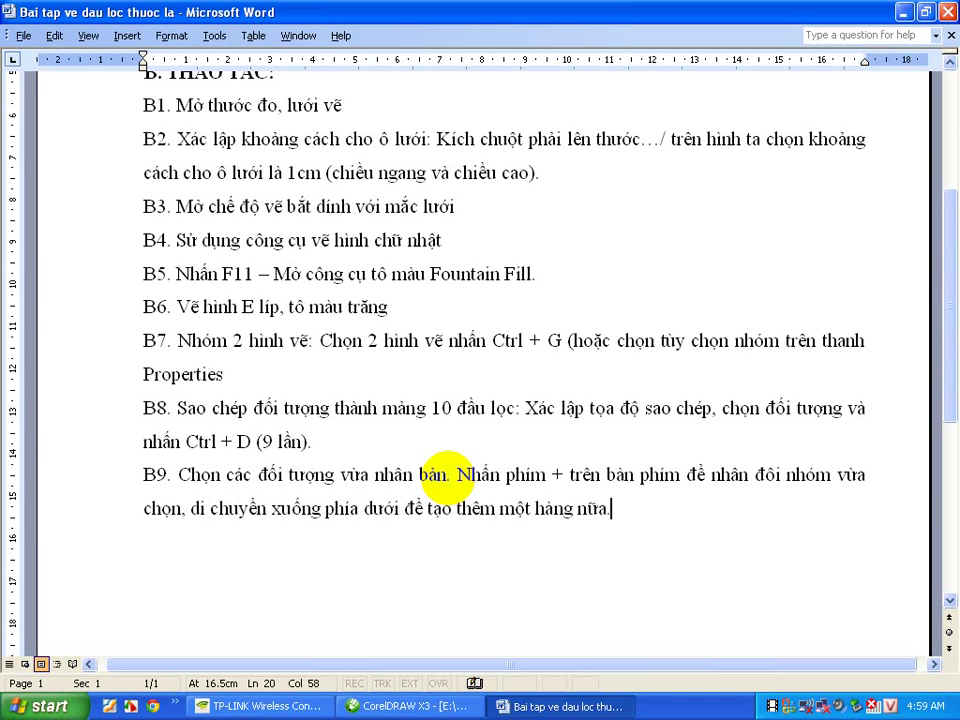
# Step: Marquee-select the ten orange filters, nudge them slightly down, then deselect them
pyautogui.click(422, 705)
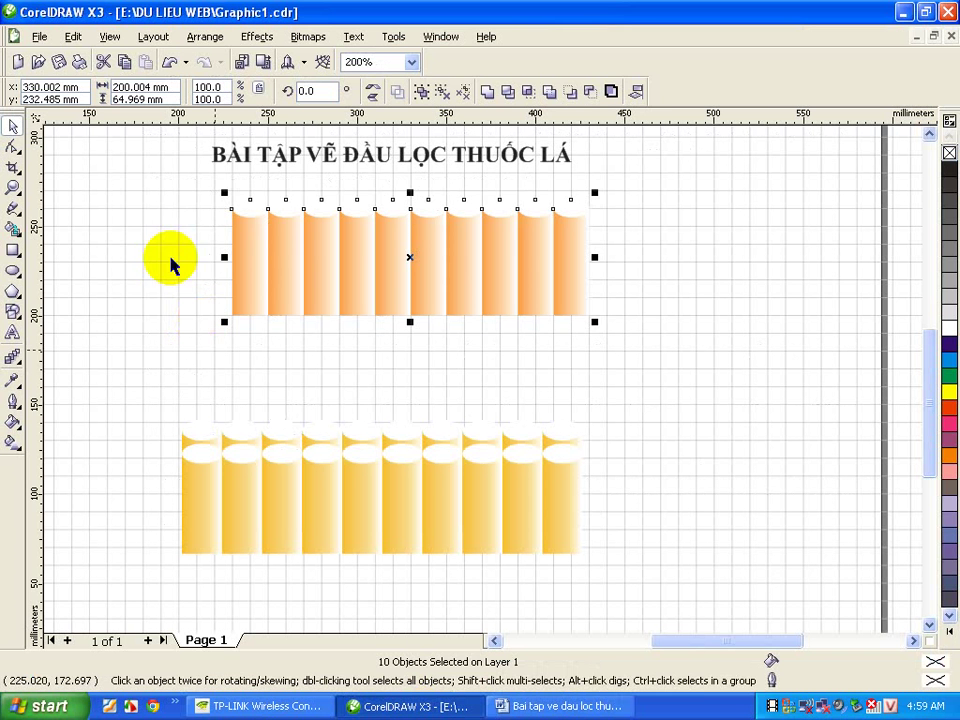
pyautogui.click(206, 197)
pyautogui.moveTo(204, 188); pyautogui.dragTo(624, 331)
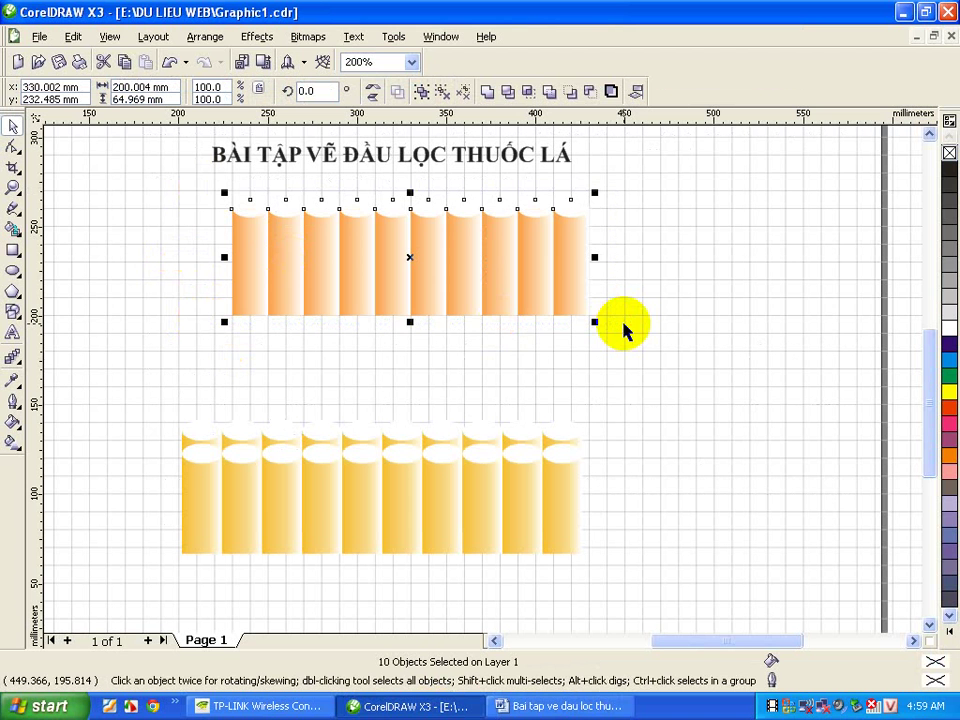
pyautogui.moveTo(408, 256)
pyautogui.mouseDown()
pyautogui.moveTo(409, 289)
pyautogui.moveTo(408, 276)
pyautogui.mouseUp()
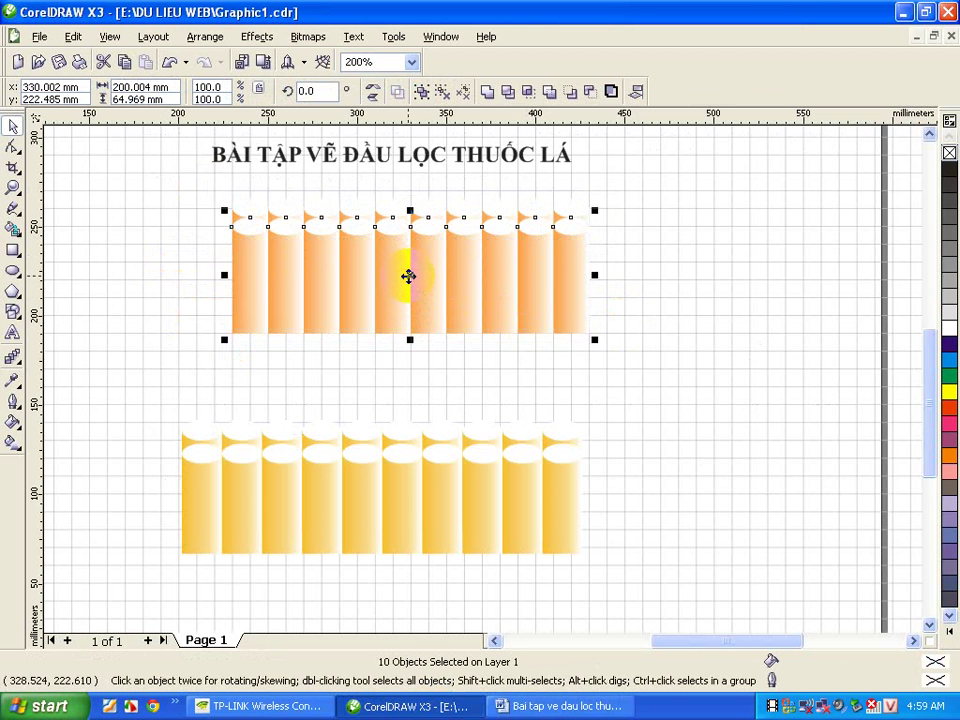
pyautogui.click(656, 268)
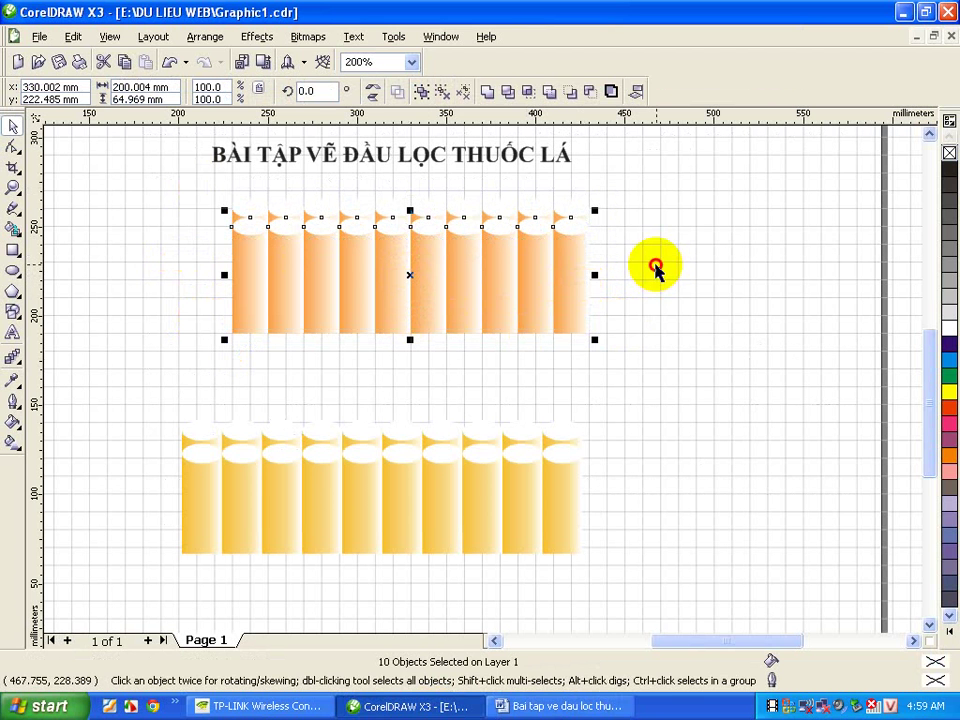
pyautogui.click(563, 706)
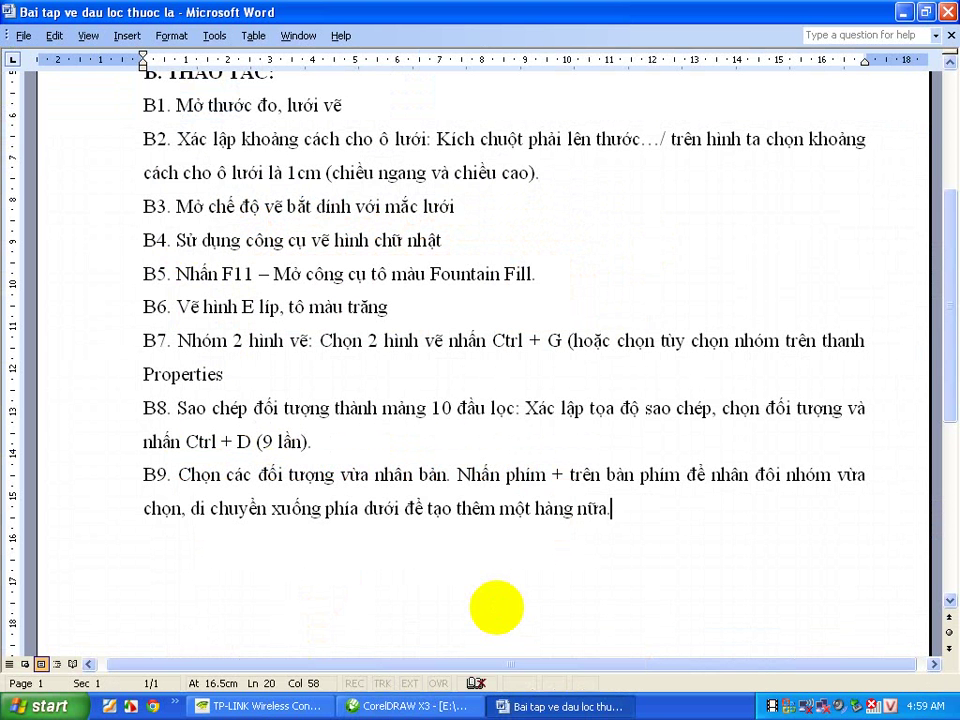
# Step: Add step 'B10. Bỏ lưới và xem kết quả của bài tập' below B9
pyautogui.press('Return')
pyautogui.write('B')
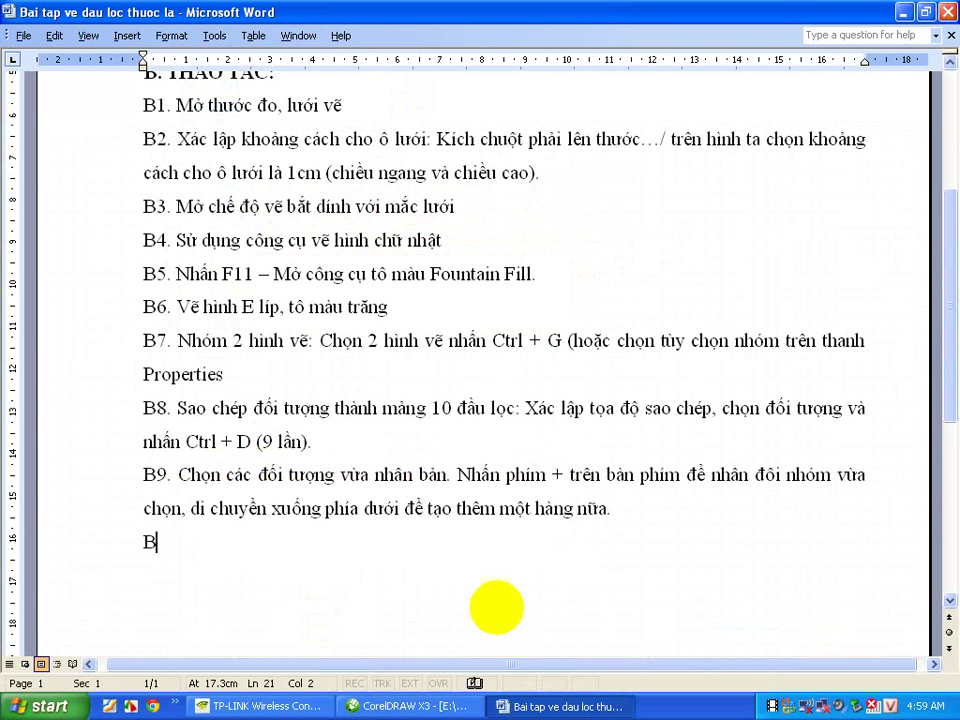
pyautogui.write('10')
pyautogui.write('. b')
pyautogui.write('ô')
pyautogui.press('BackSpace')
pyautogui.press('BackSpace')
pyautogui.write('Bo')
pyautogui.write(' lươi')
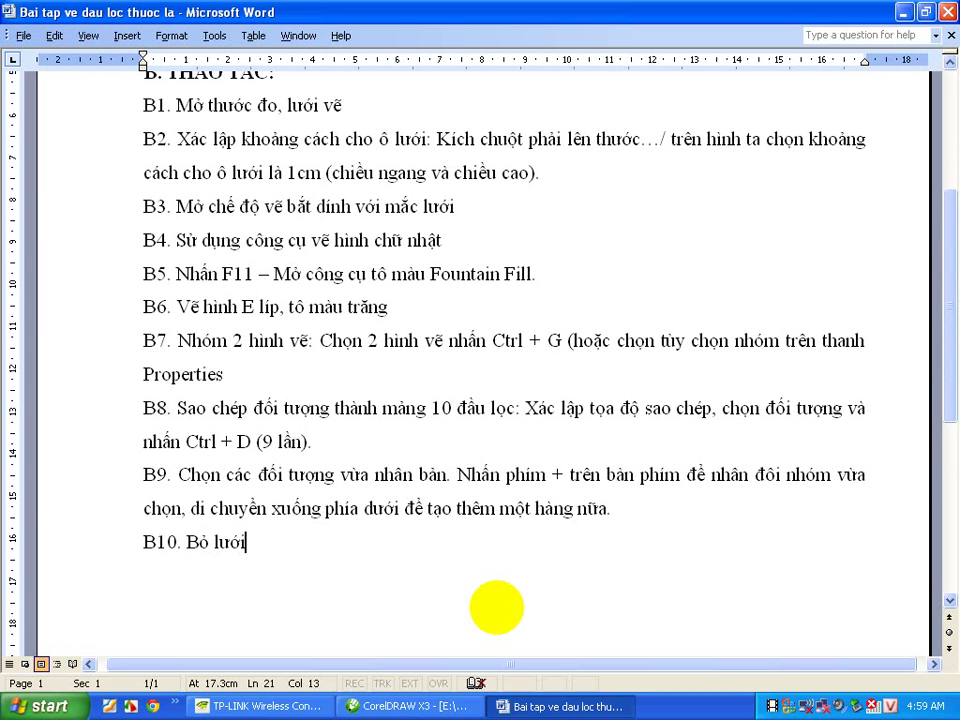
pyautogui.write(',')
pyautogui.press('BackSpace')
pyautogui.press('BackSpace')
pyautogui.write('v')
pyautogui.write('à xem kết ')
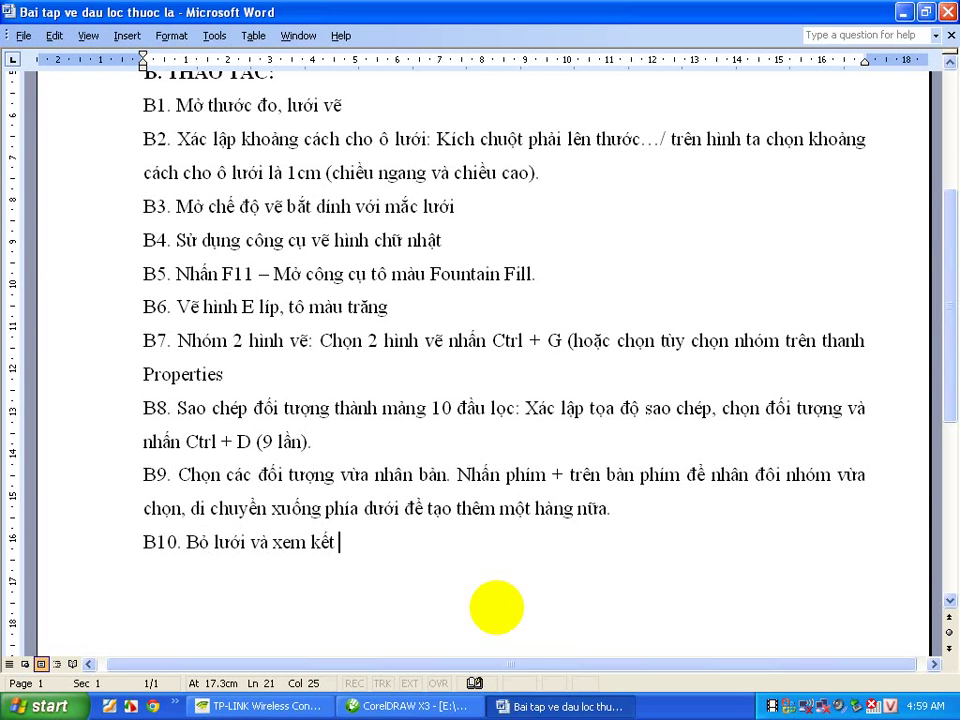
pyautogui.write('quả của')
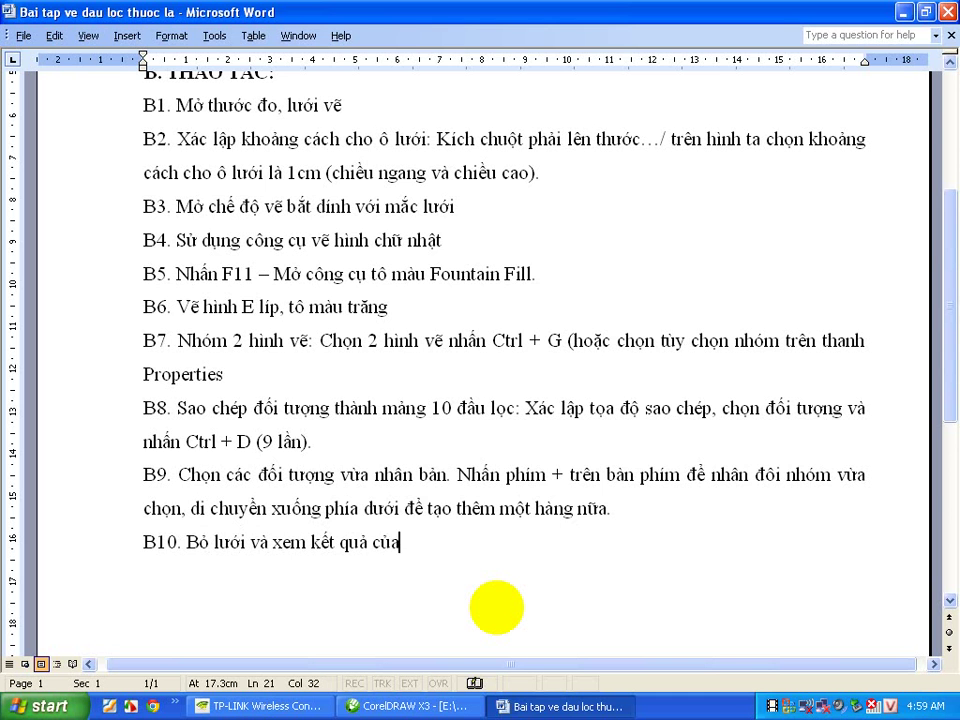
pyautogui.write(' bai tập')
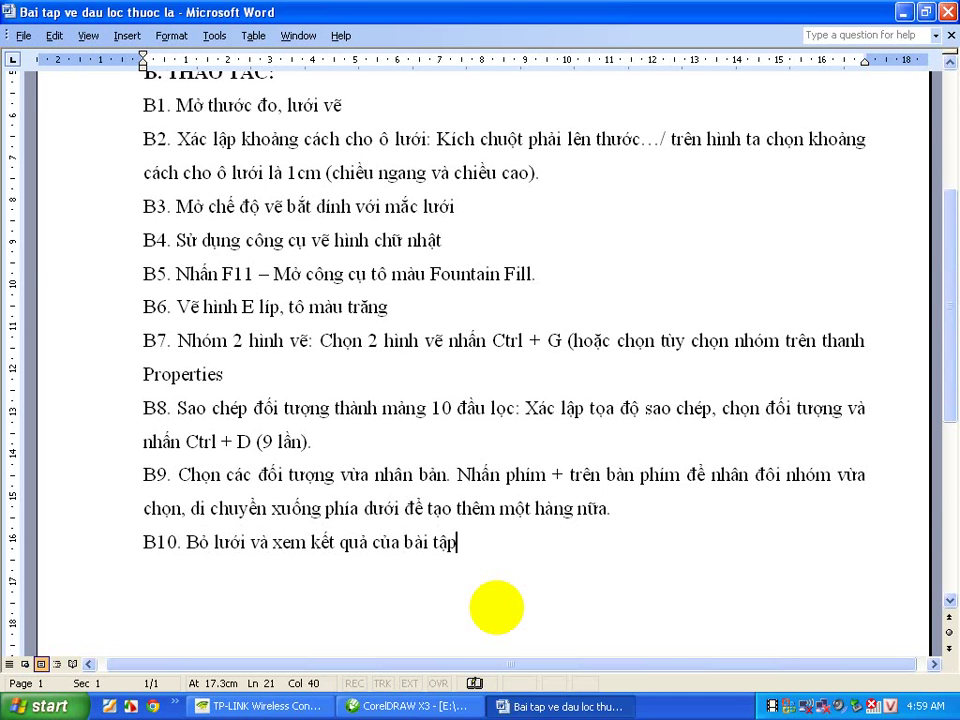
pyautogui.click(400, 706)
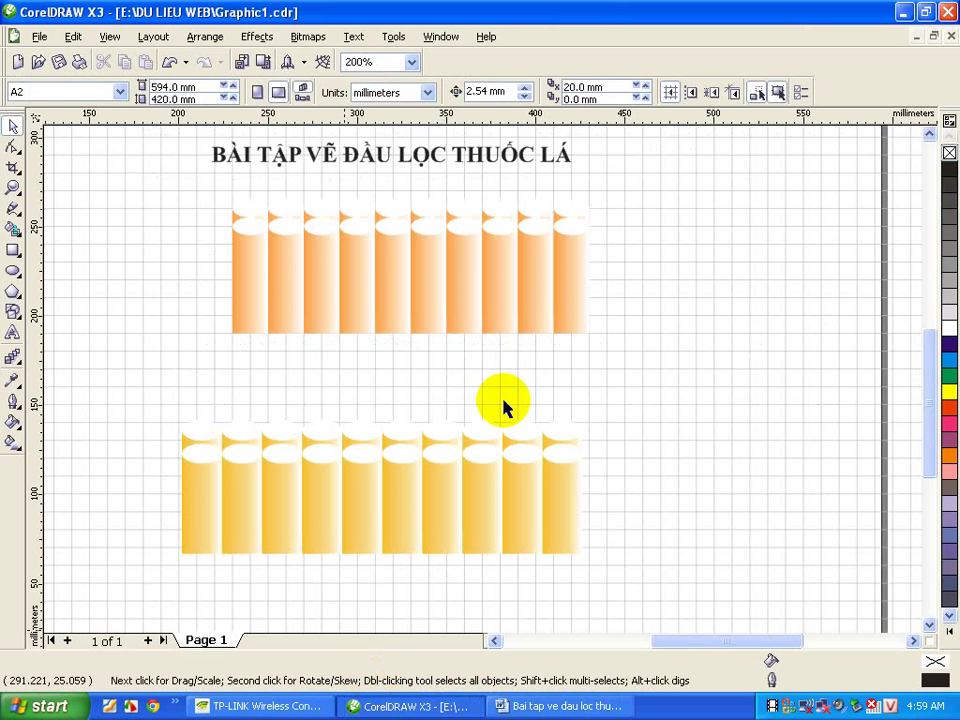
# Step: Turn off the grid with View > Grid, then select and deselect the orange filter row
pyautogui.click(108, 40)
pyautogui.click(109, 242)
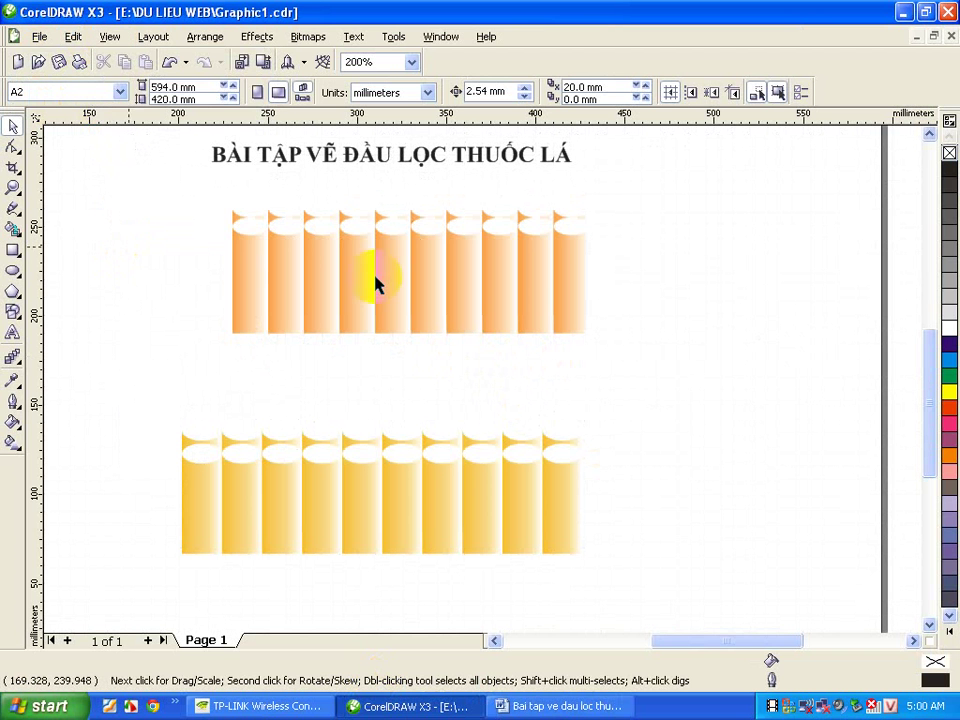
pyautogui.moveTo(180, 184); pyautogui.dragTo(601, 352)
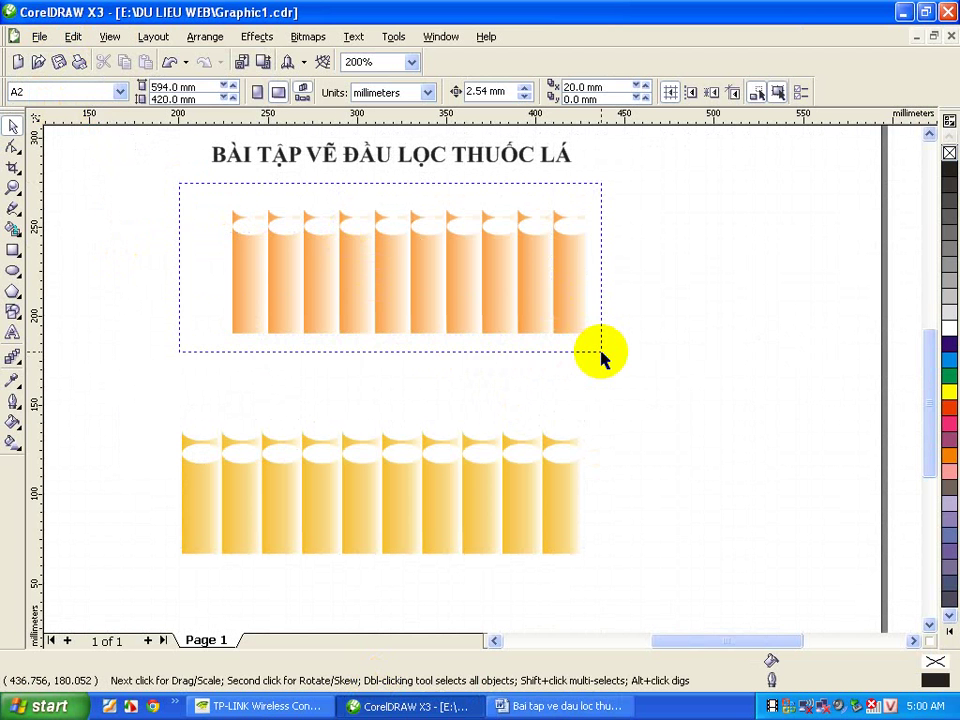
pyautogui.moveTo(189, 172)
pyautogui.mouseDown()
pyautogui.moveTo(628, 377)
pyautogui.moveTo(668, 372)
pyautogui.mouseUp()
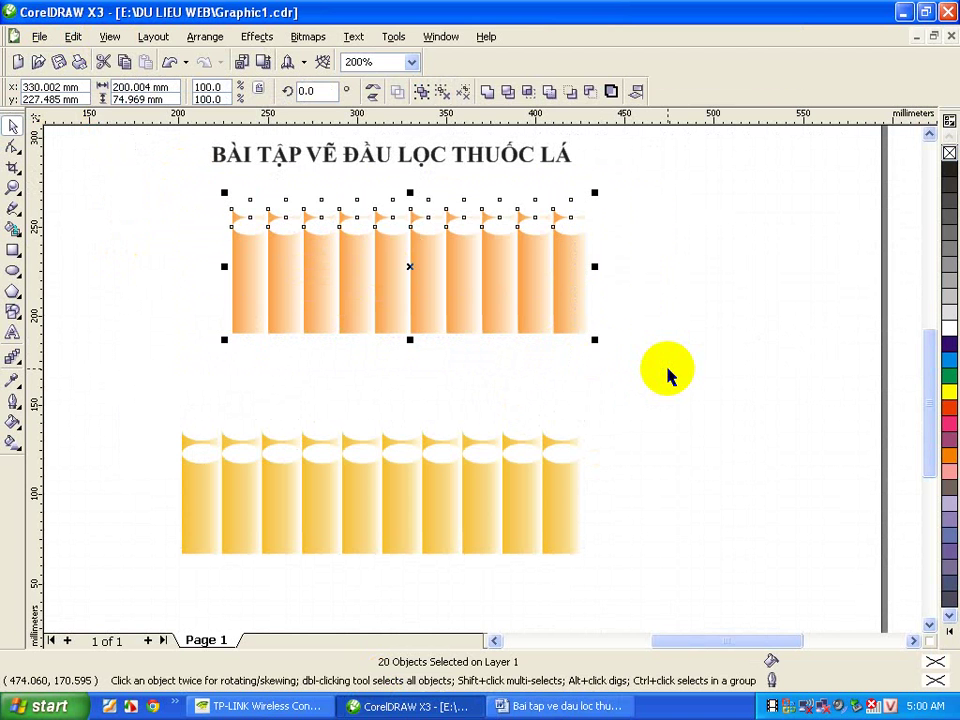
pyautogui.click(668, 375)
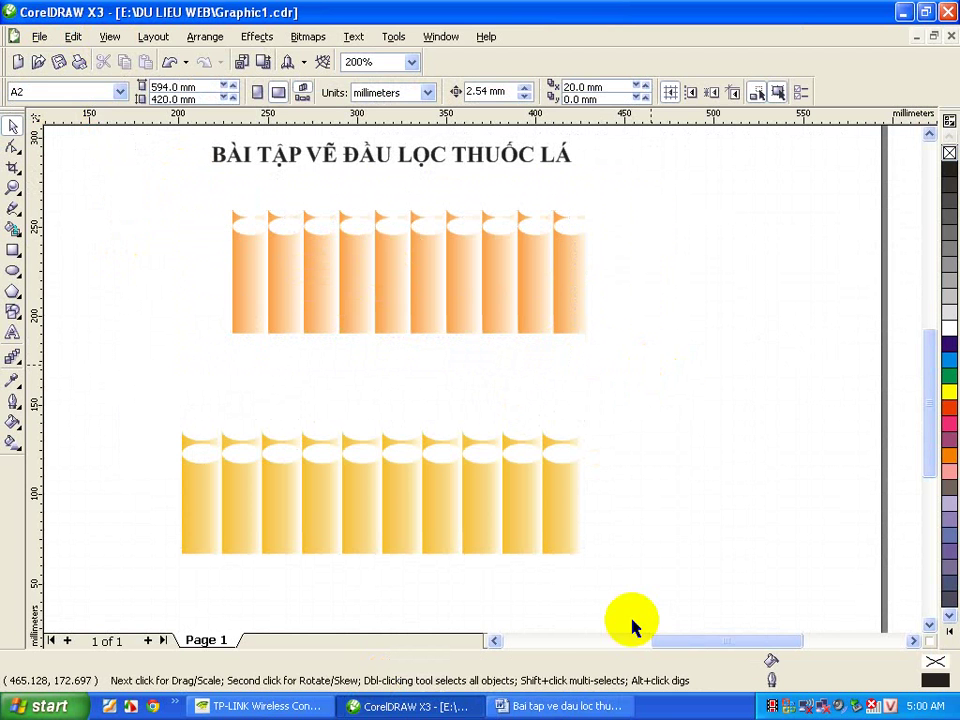
pyautogui.click(600, 707)
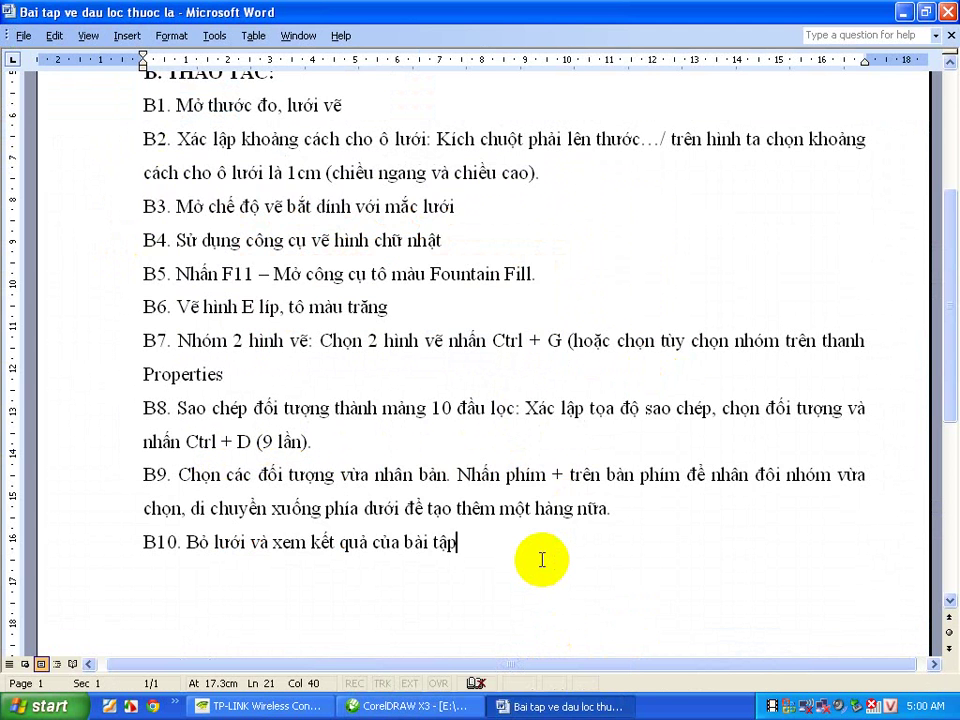
pyautogui.scroll(5, 541, 560)
pyautogui.click(429, 706)
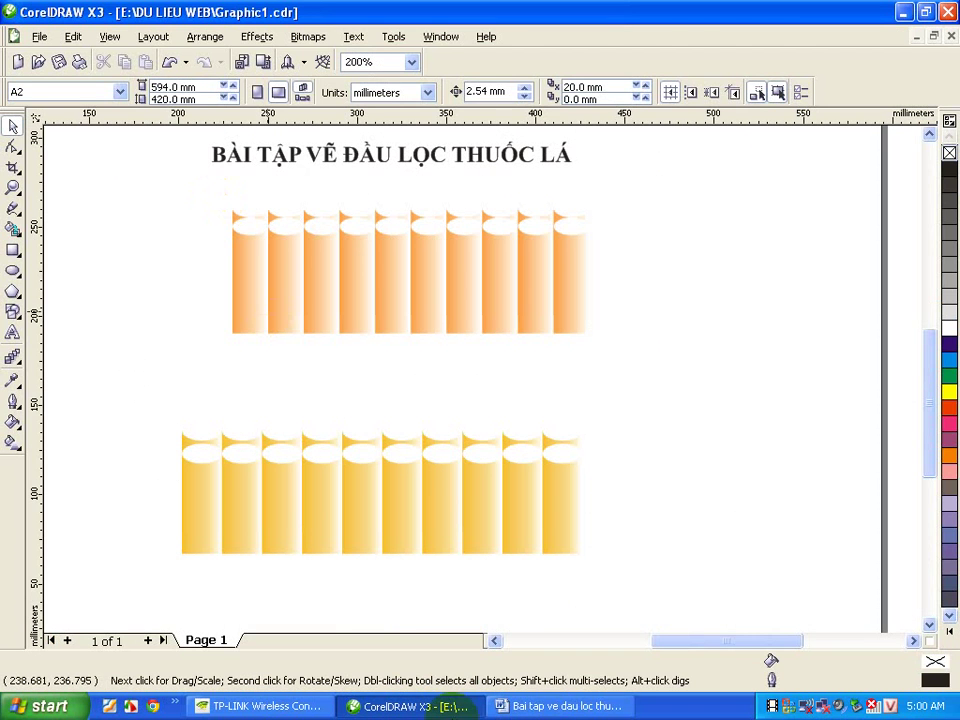
pyautogui.click(555, 706)
pyautogui.scroll(-2, 410, 430)
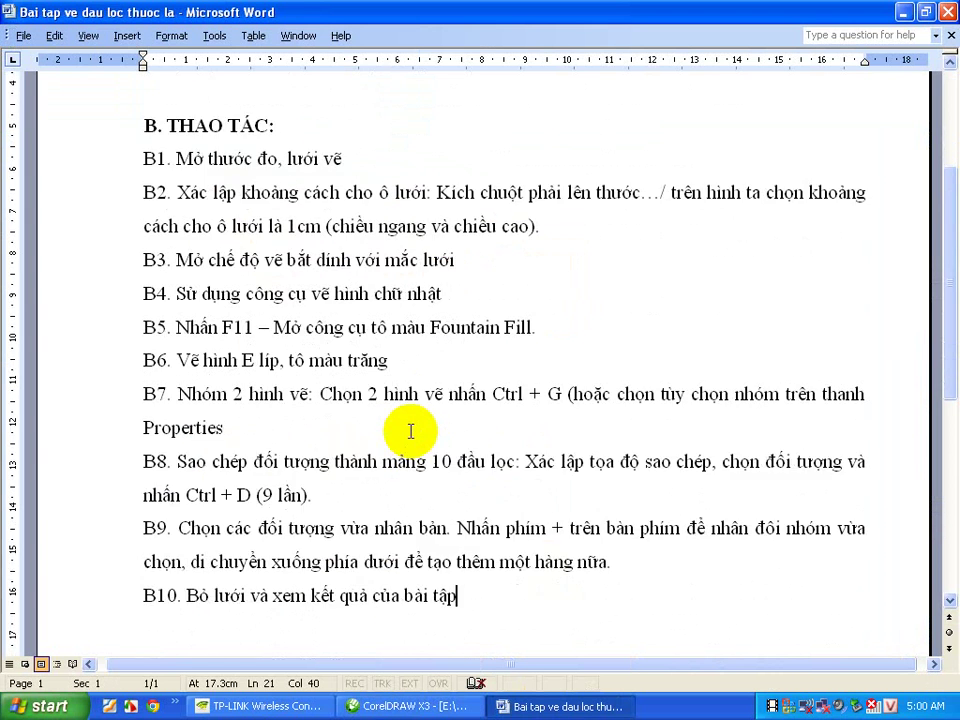
pyautogui.scroll(-1, 410, 430)
pyautogui.scroll(4, 410, 430)
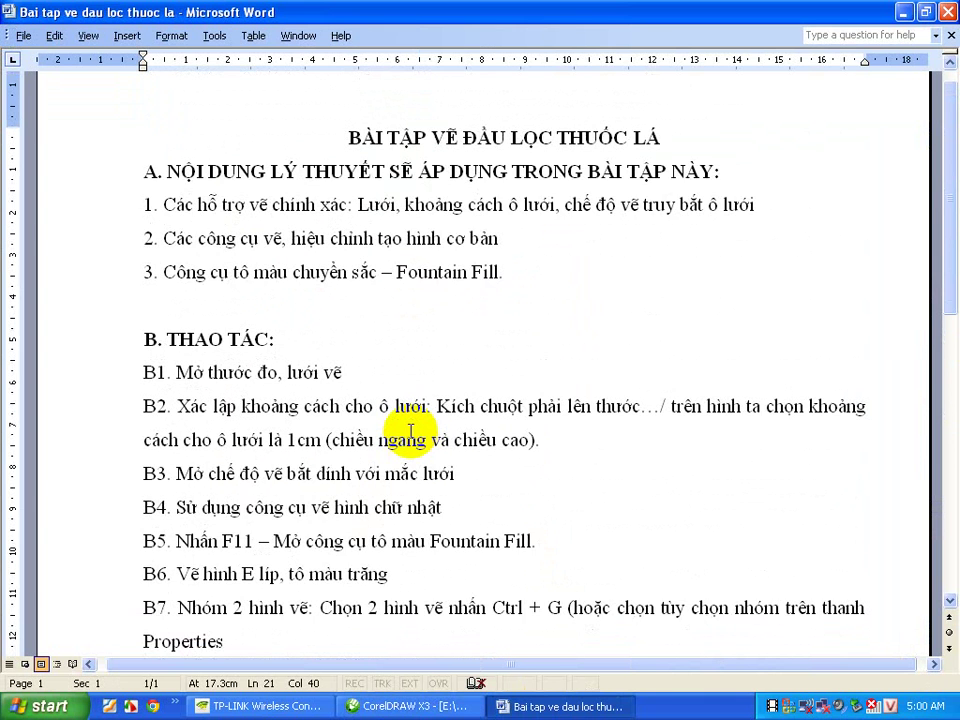
pyautogui.scroll(-1, 410, 430)
pyautogui.scroll(-3, 410, 432)
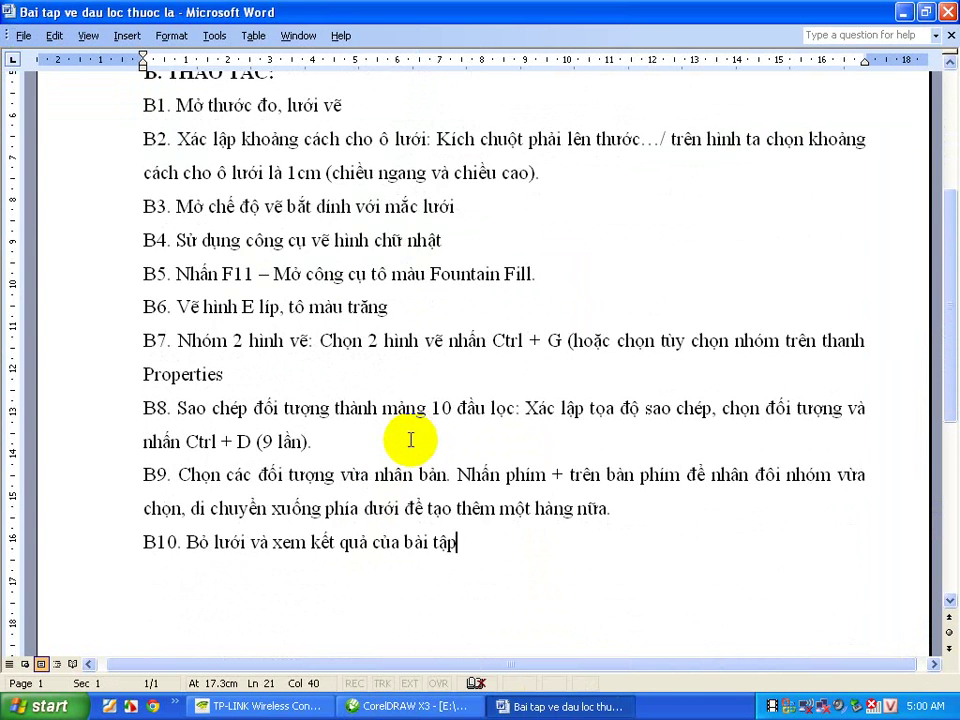